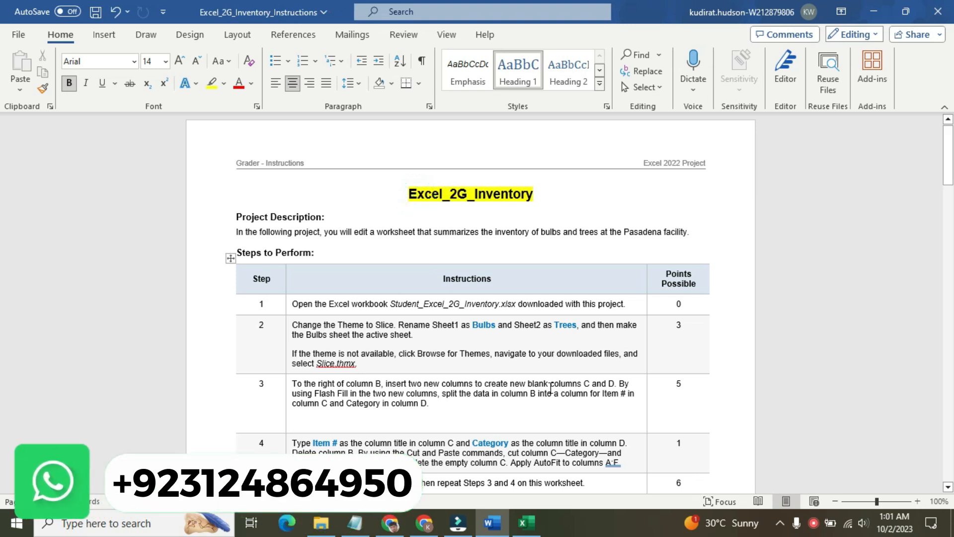
Step: Glance at the Excel workbook, return to the Word instructions, and highlight the Project Description heading and paragraph in yellow
click(527, 523)
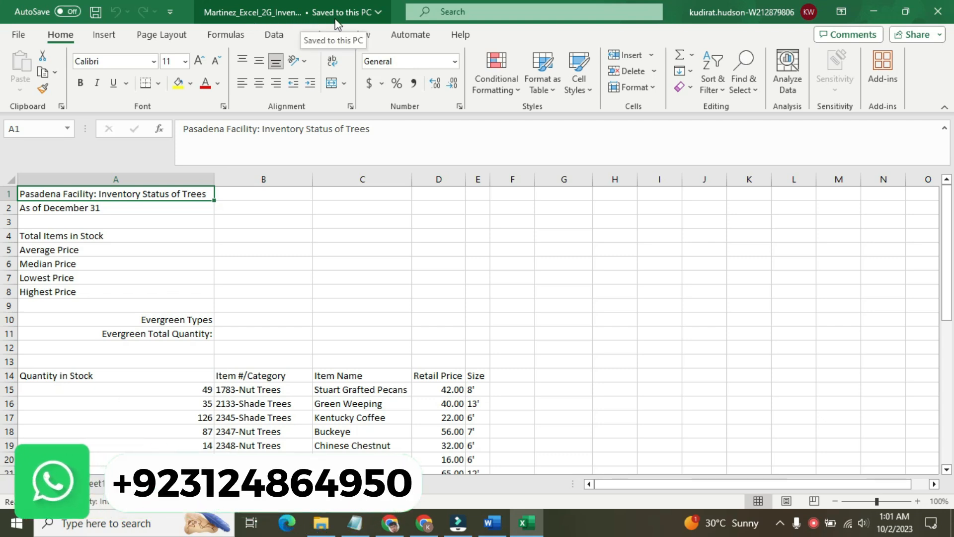
click(494, 522)
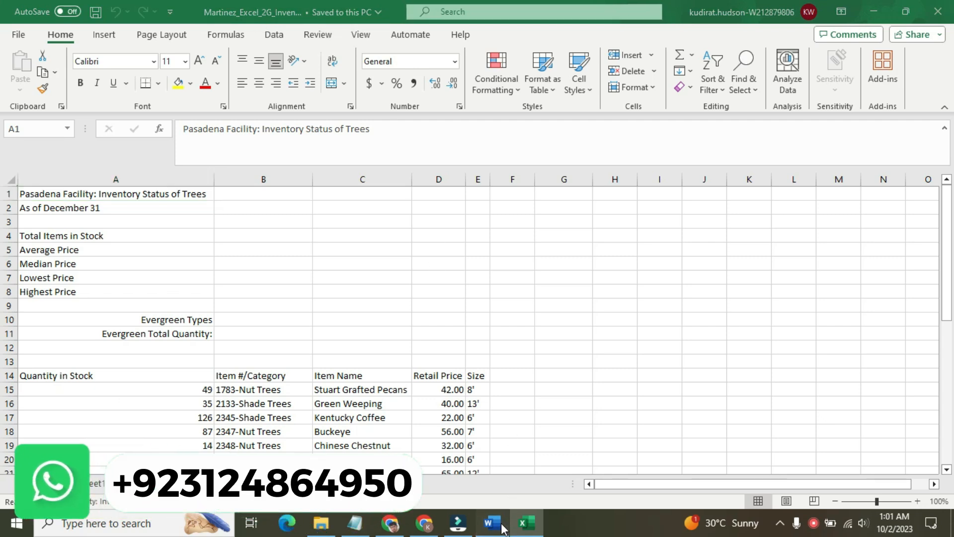
drag(236, 216, 628, 242)
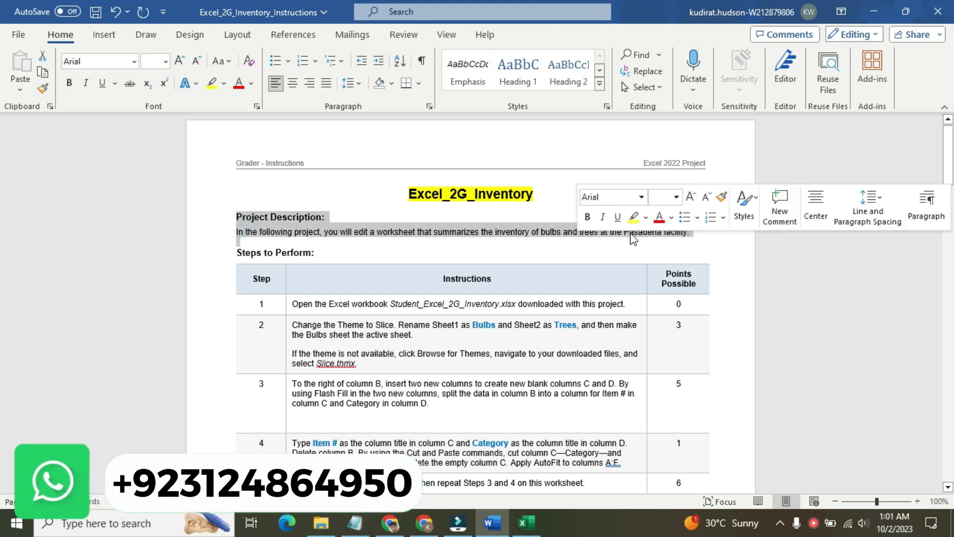
click(633, 217)
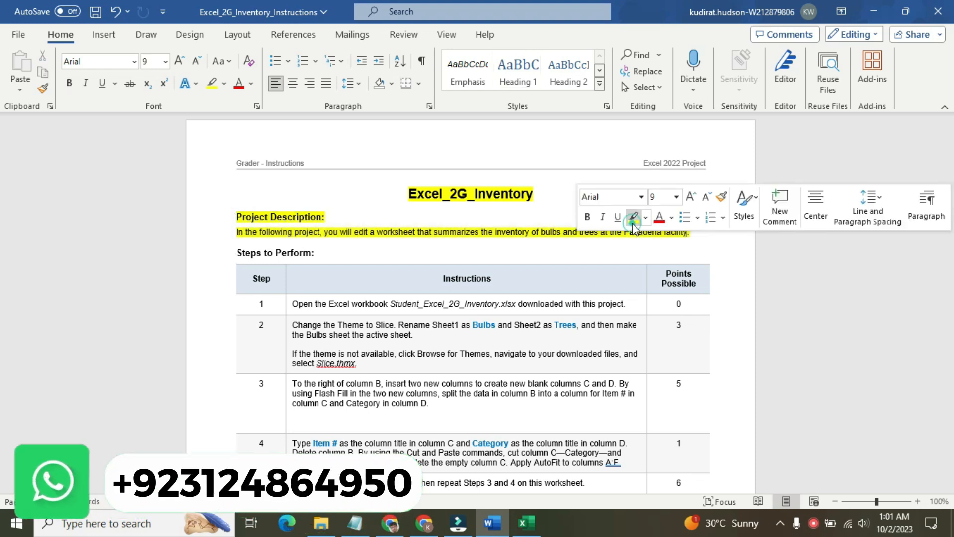
Step: Remove the yellow highlighting from the Excel_2G_Inventory title and the Project Description section
click(243, 216)
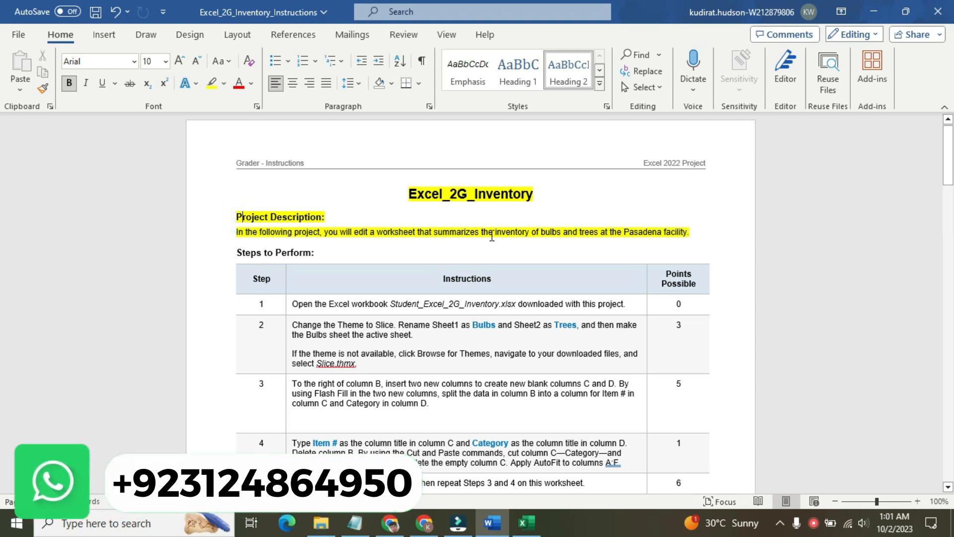
shift+click(691, 232)
drag(498, 199, 411, 195)
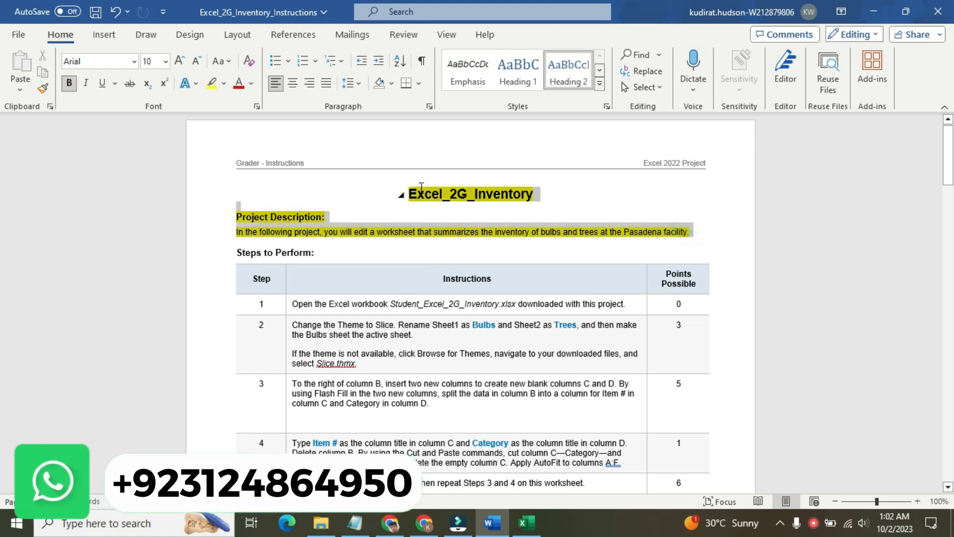
click(487, 164)
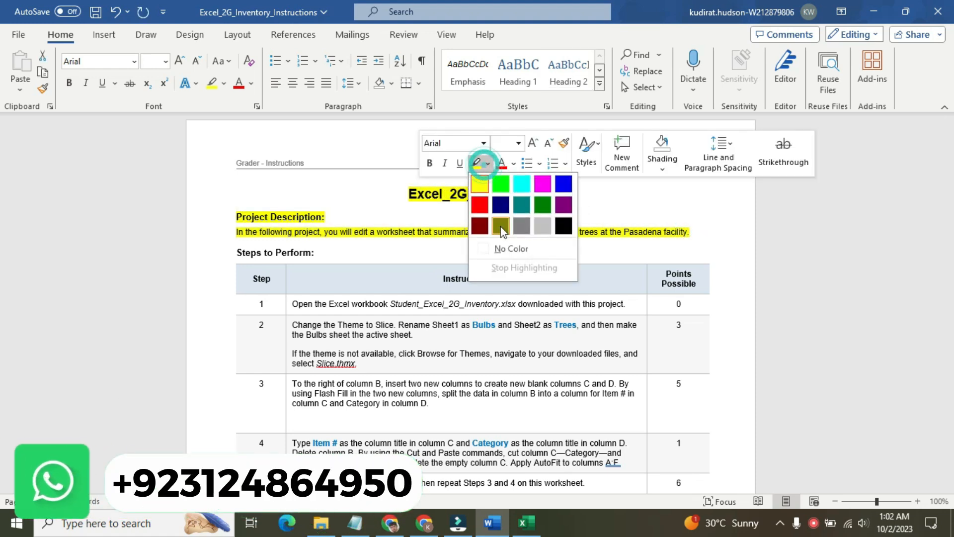
click(506, 246)
click(507, 244)
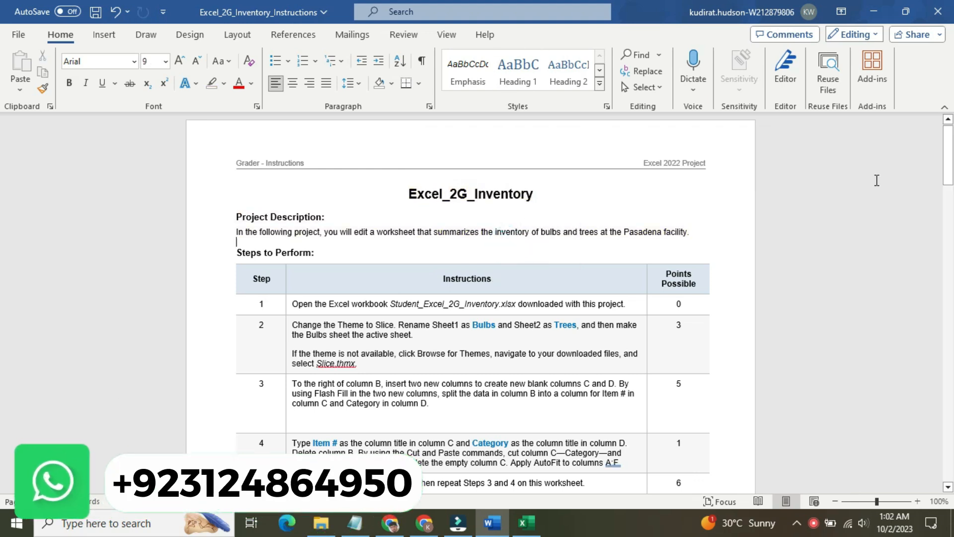
Step: Enlarge the step 1 instruction text to 16 pt and highlight it in yellow
drag(948, 155, 948, 180)
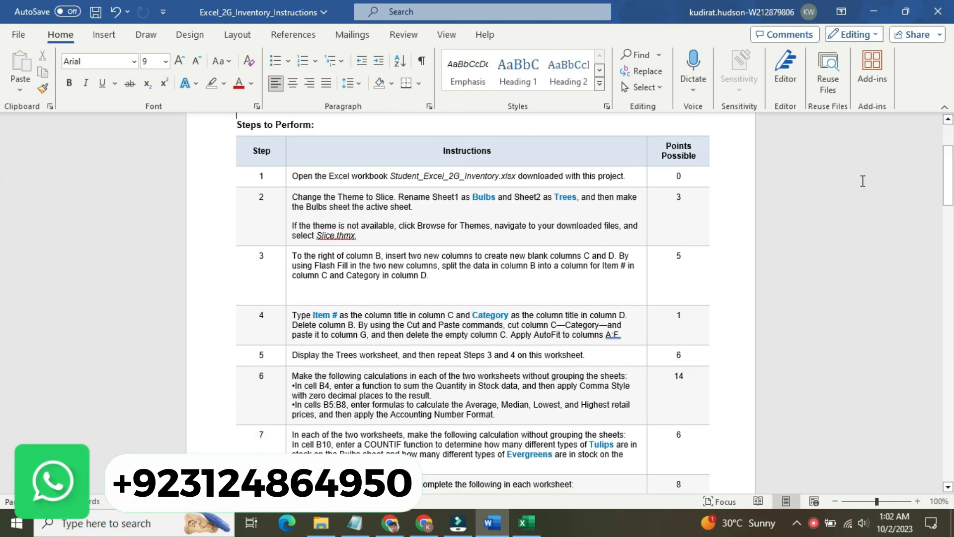
click(290, 178)
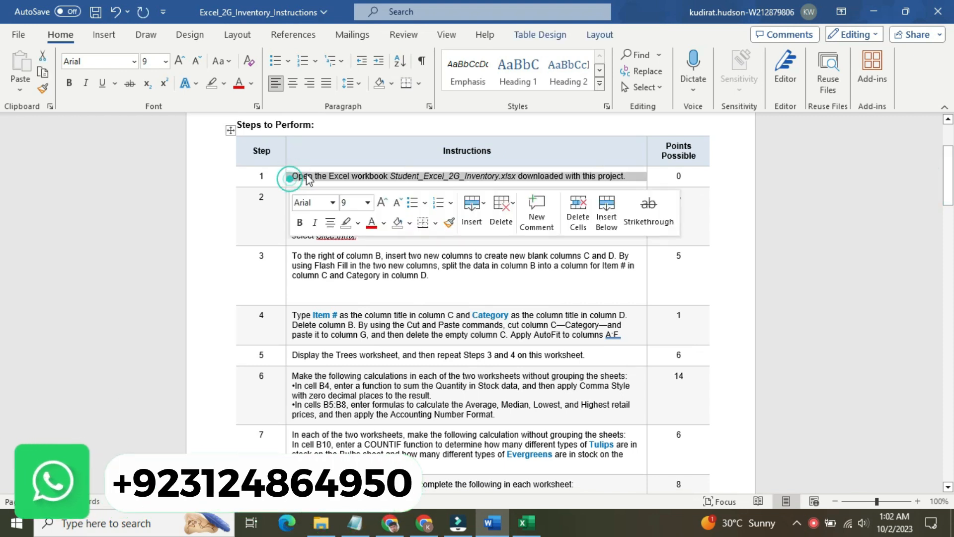
click(367, 202)
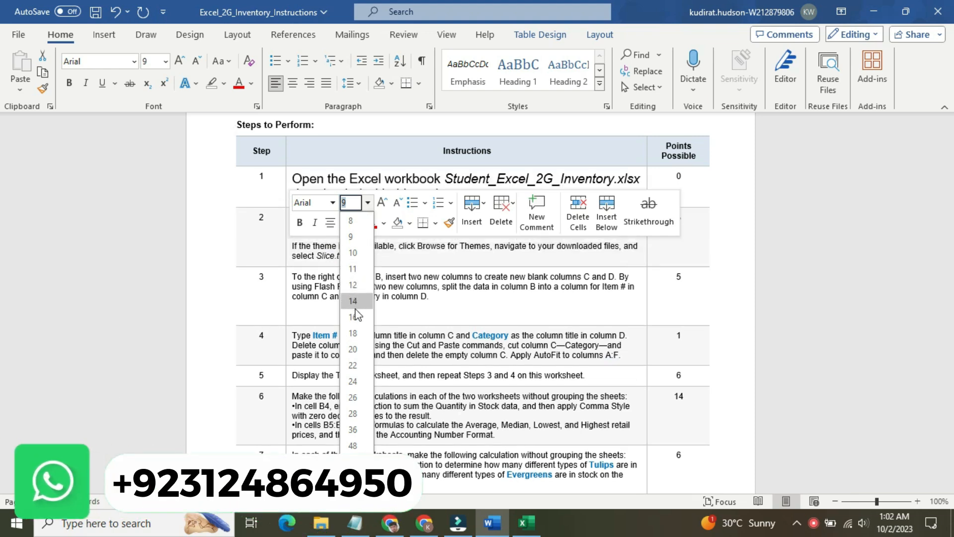
click(355, 317)
click(357, 223)
click(355, 242)
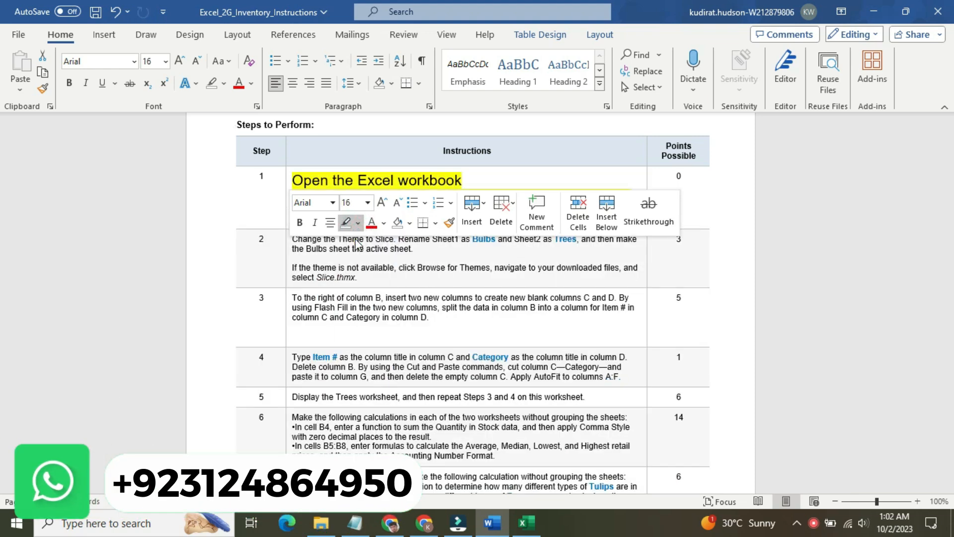
click(355, 243)
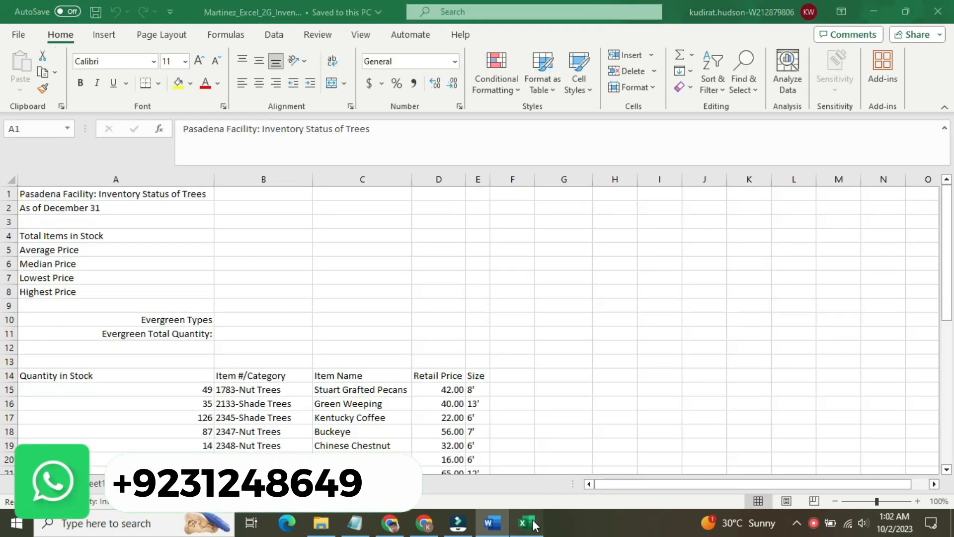
Step: Switch to the Excel workbook and display Sheet1 to examine the bulb inventory data
click(527, 522)
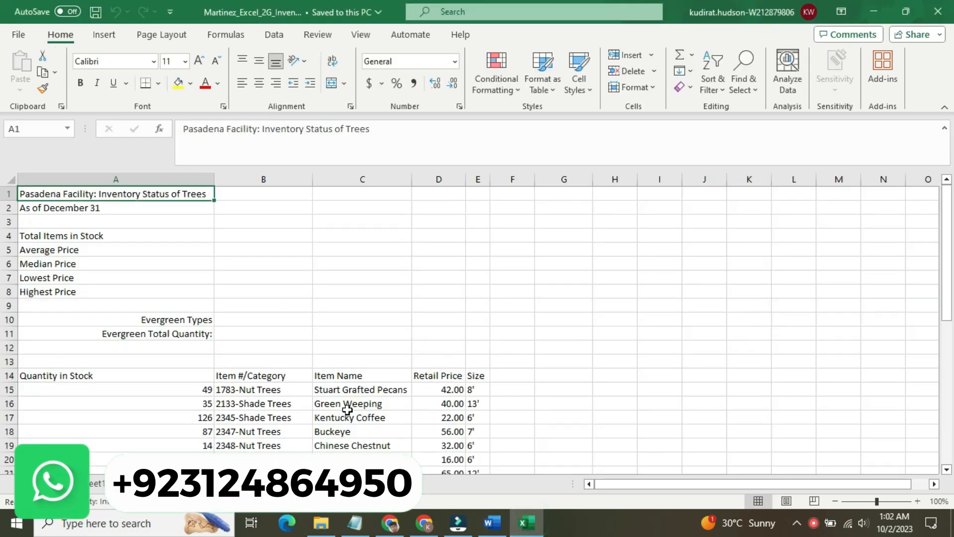
click(98, 482)
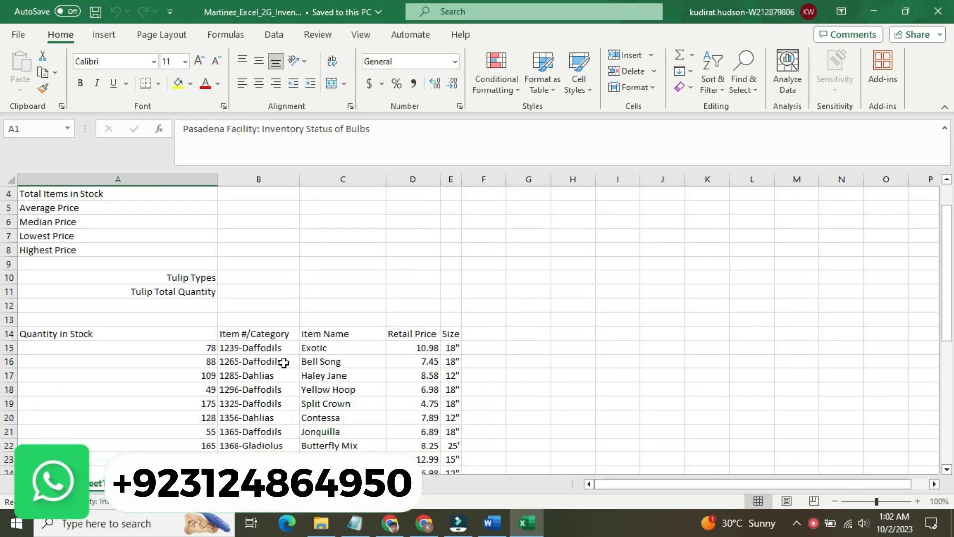
drag(949, 262, 950, 249)
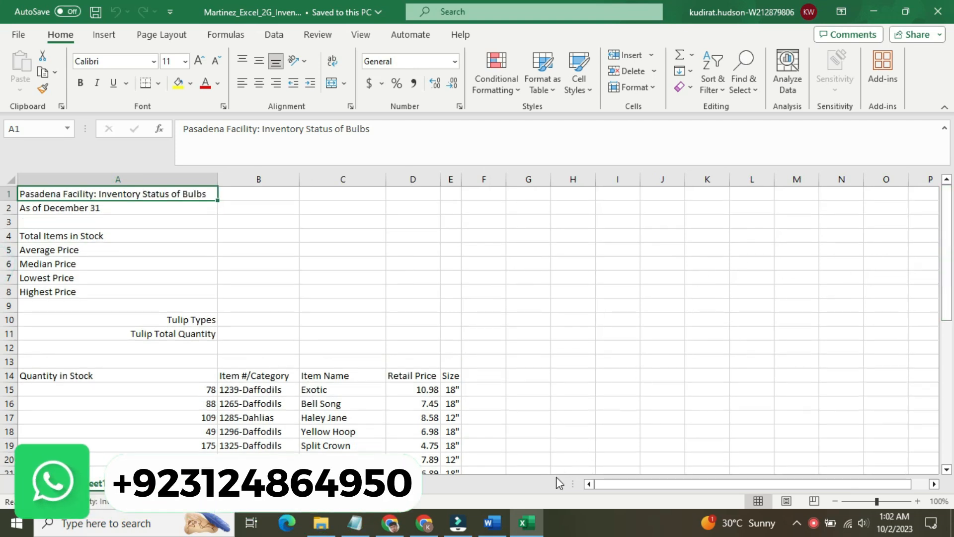
Step: Switch back to the Word instructions, set the step 1 text to 9 pt and remove its highlighting
click(491, 522)
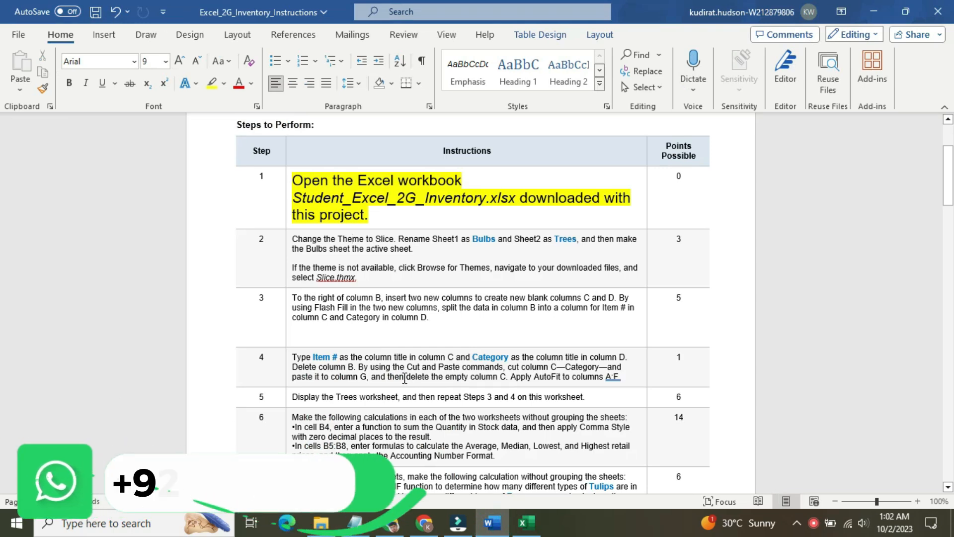
click(287, 204)
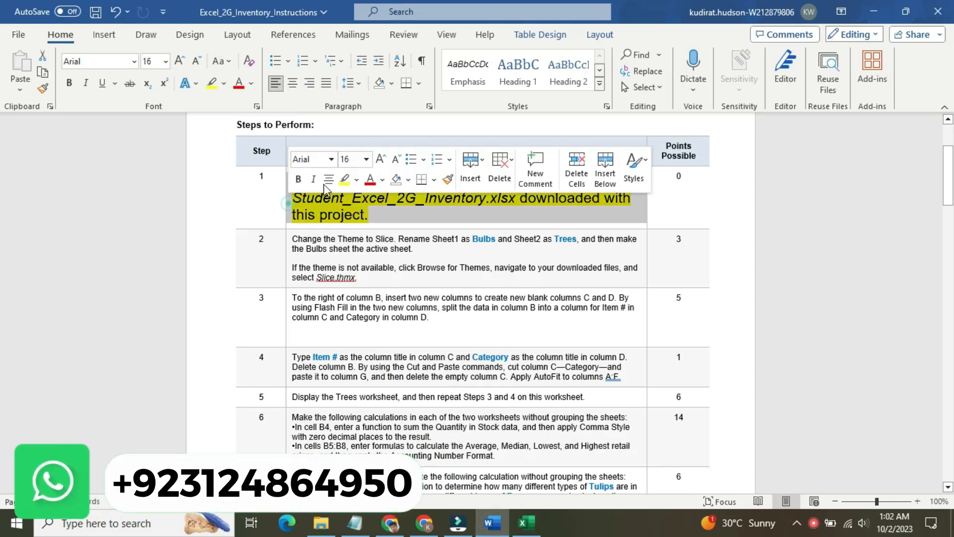
click(365, 159)
click(349, 181)
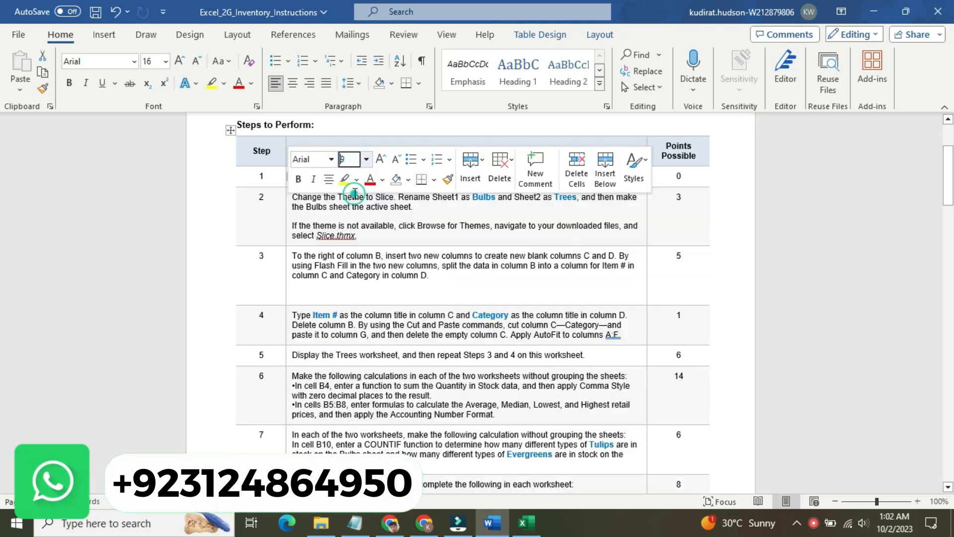
click(357, 180)
click(382, 261)
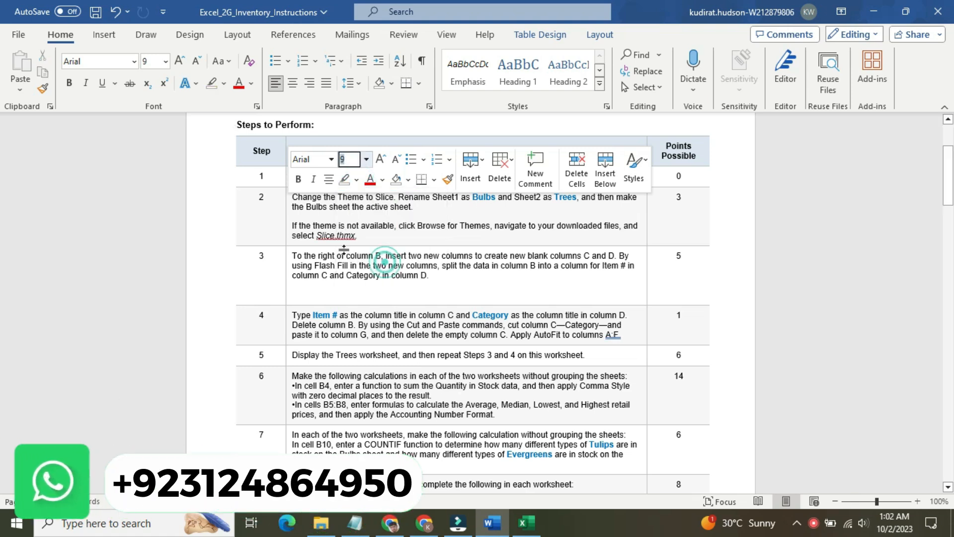
Step: Enlarge the step 2 instruction text to 16 pt and highlight it in yellow
click(286, 226)
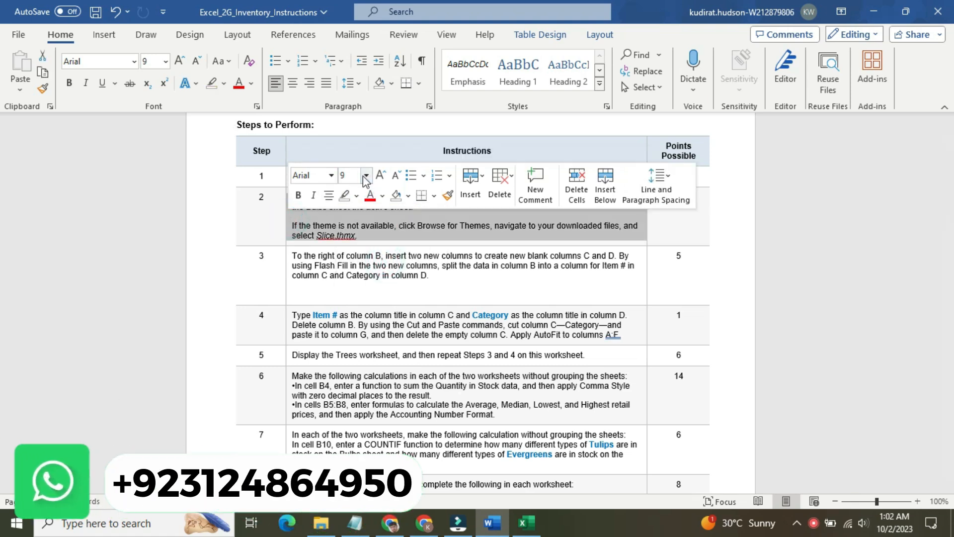
click(366, 175)
click(366, 290)
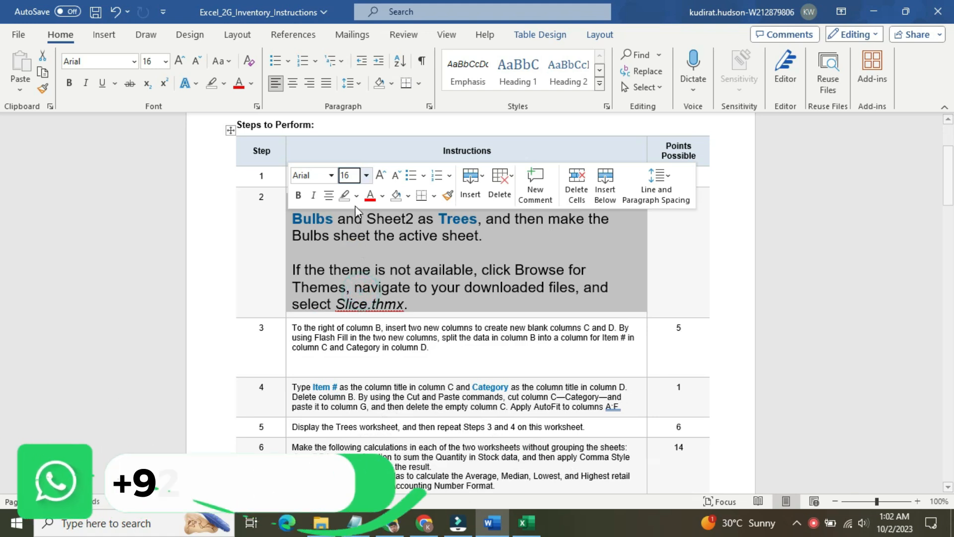
click(356, 196)
click(349, 218)
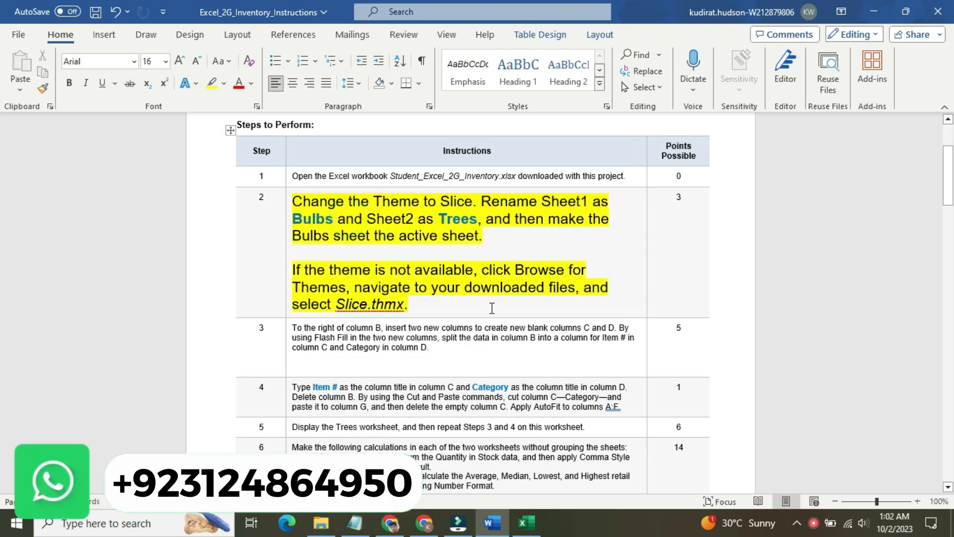
Step: Switch to the Excel workbook and change its theme to Slice
click(527, 522)
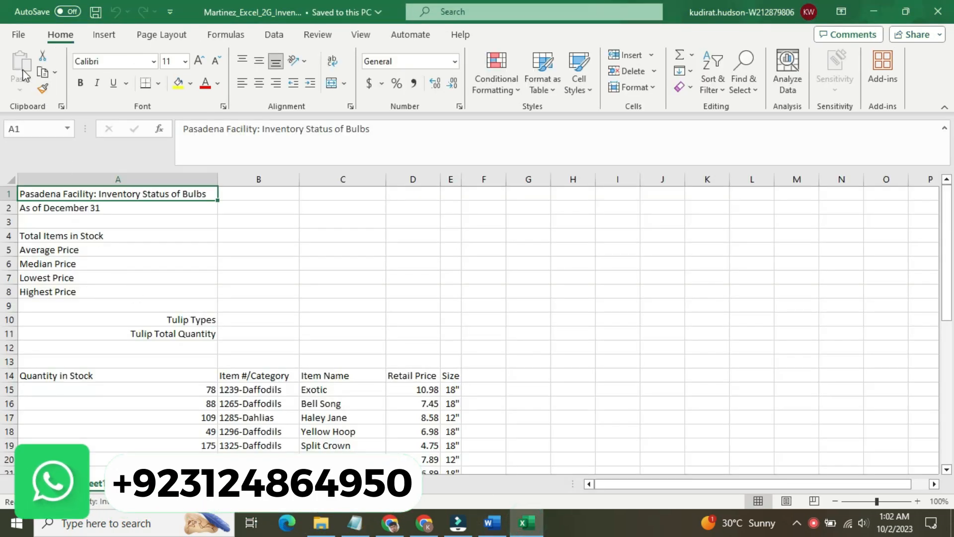
click(104, 35)
click(160, 34)
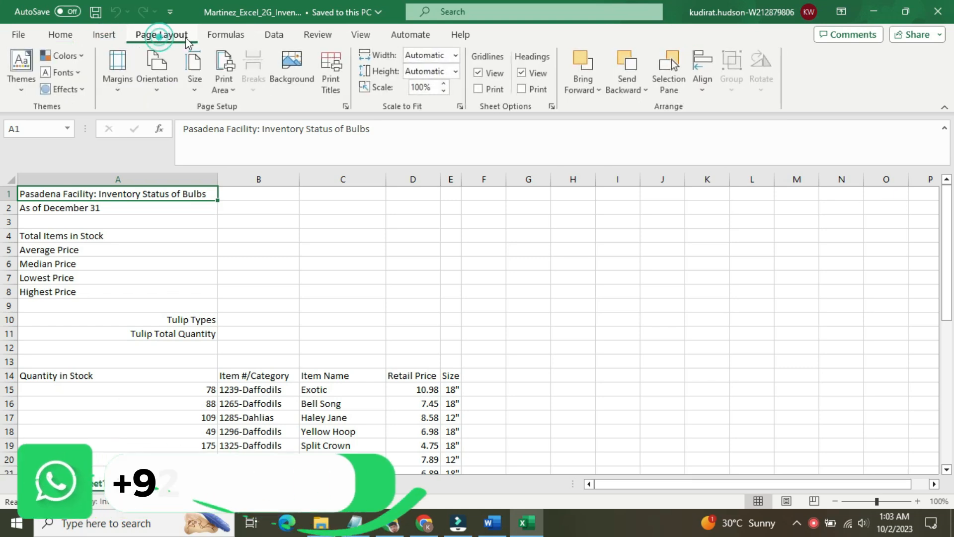
click(22, 67)
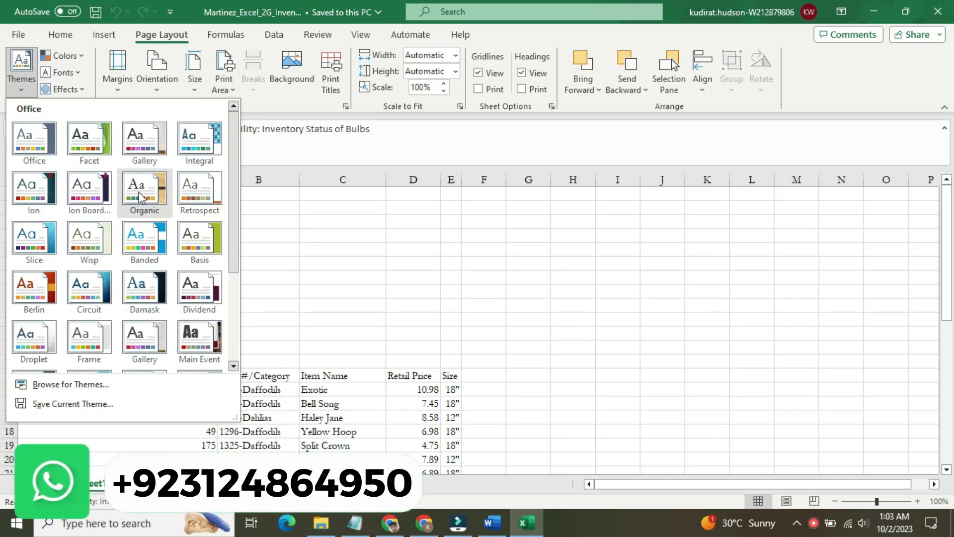
click(42, 240)
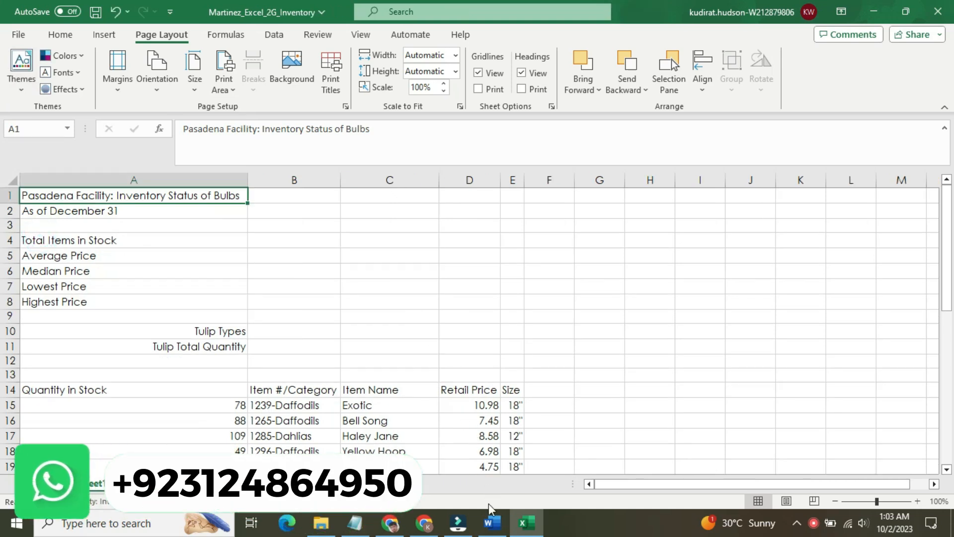
Step: Check the required sheet name in the Word instructions and rename Sheet1 as Bulbs in the Excel workbook
click(490, 522)
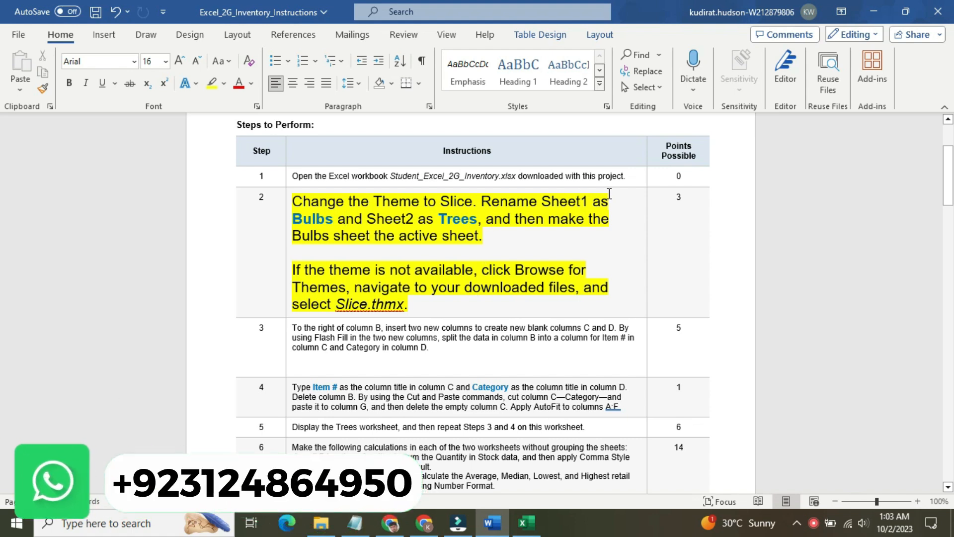
drag(297, 217, 329, 217)
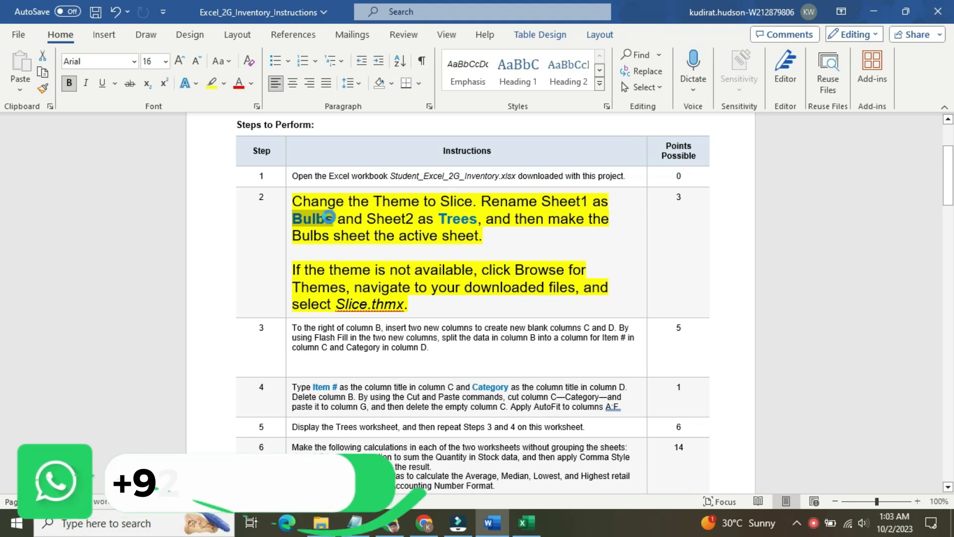
click(526, 522)
double_click(99, 483)
text(Bulbs)
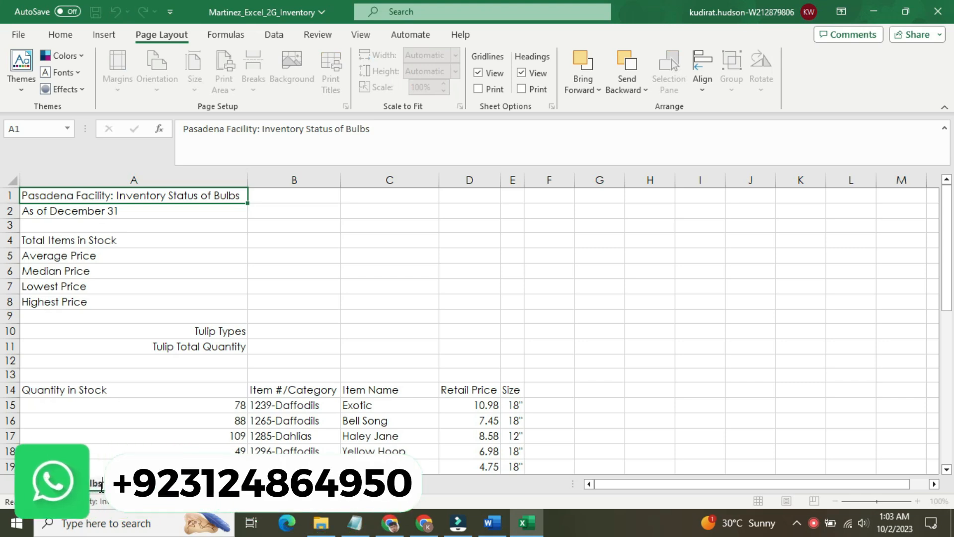
key(Return)
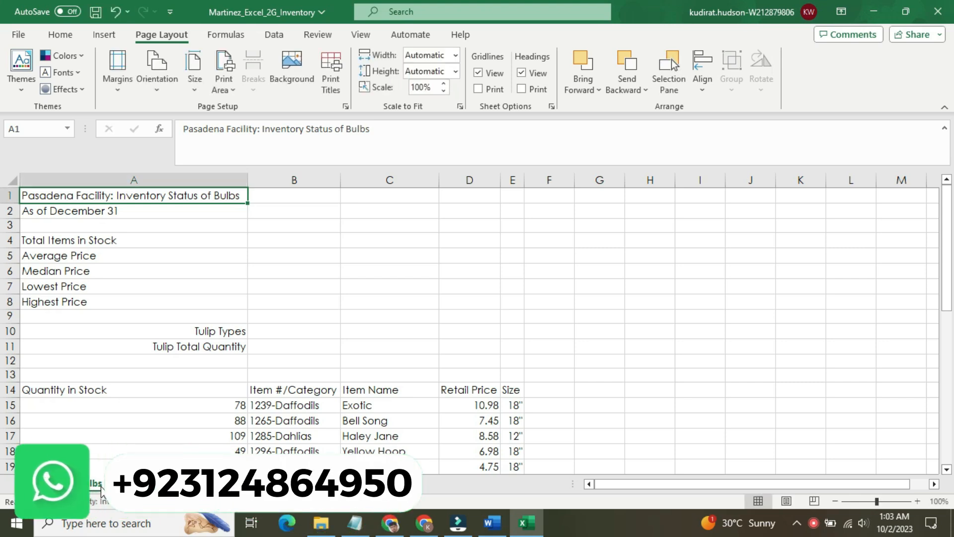
Step: Check the second sheet's required name in the Word instructions and rename Sheet2 as Trees in the Excel workbook
click(492, 522)
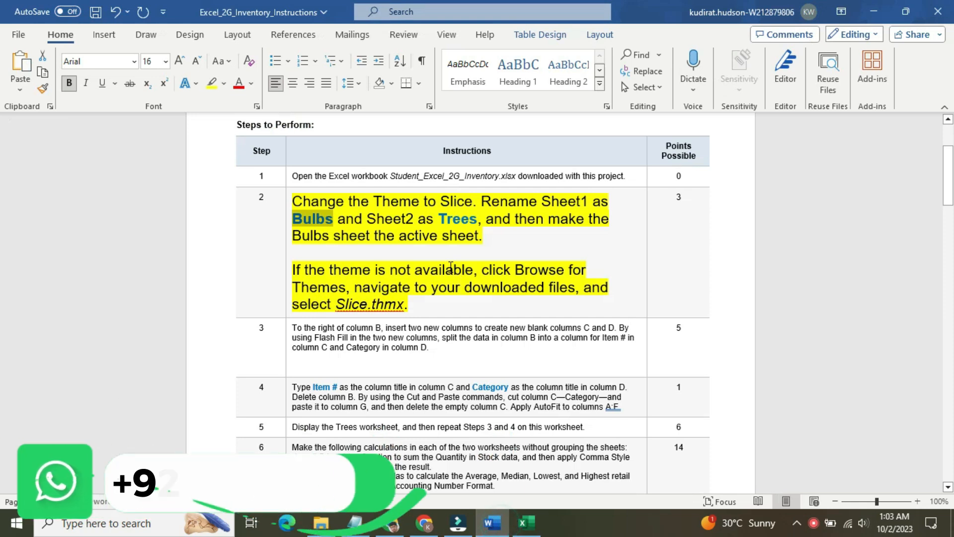
drag(439, 220, 475, 220)
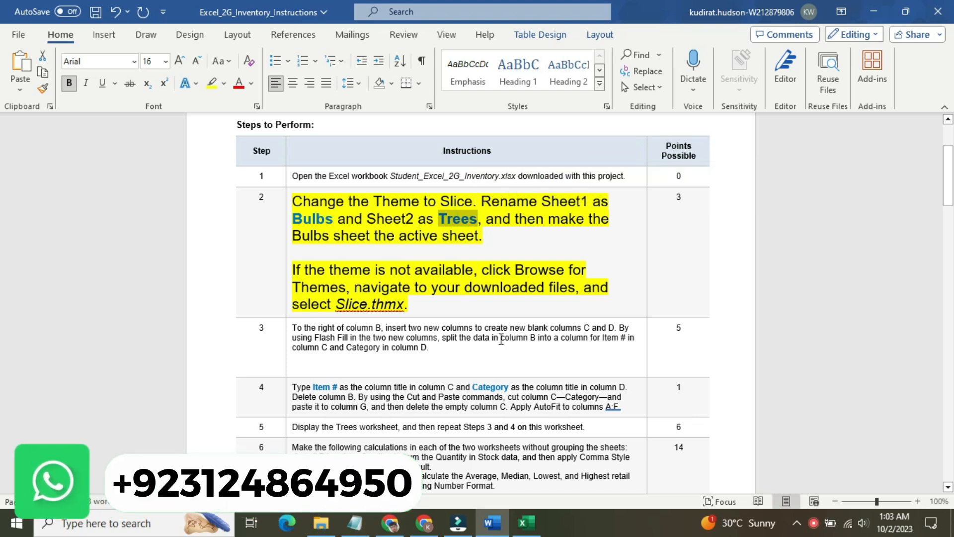
click(526, 522)
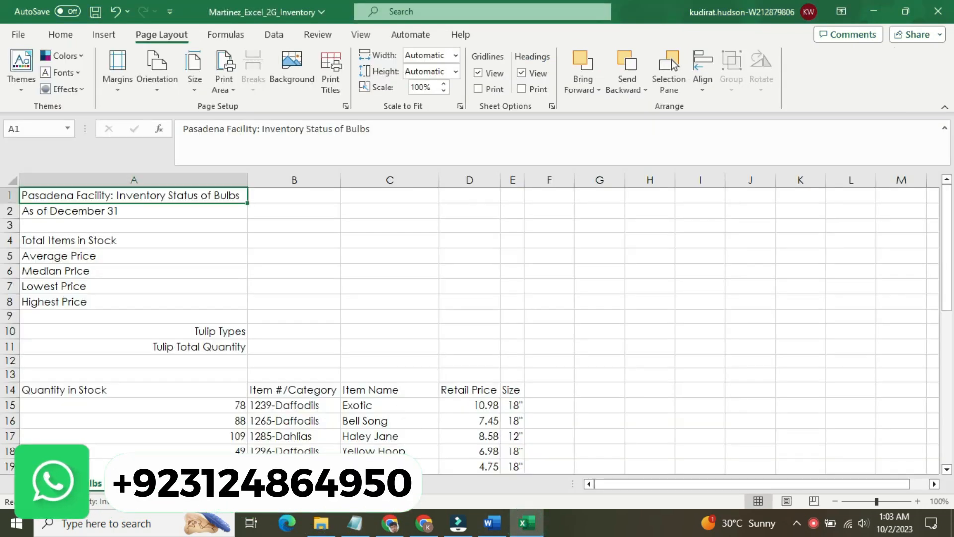
click(142, 484)
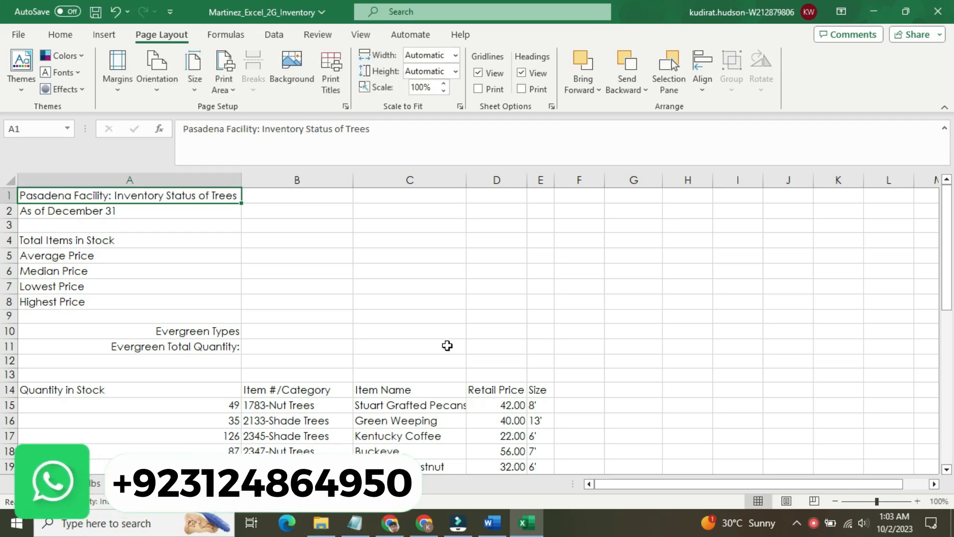
Step: Review the rest of step 2 in the Word instructions and make the Bulbs sheet active in the Excel workbook
click(503, 527)
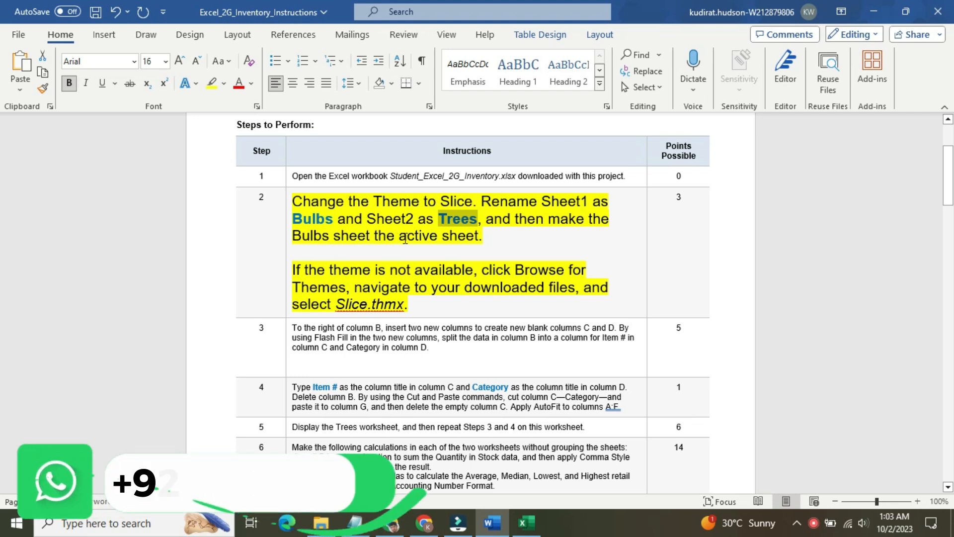
click(526, 523)
click(99, 482)
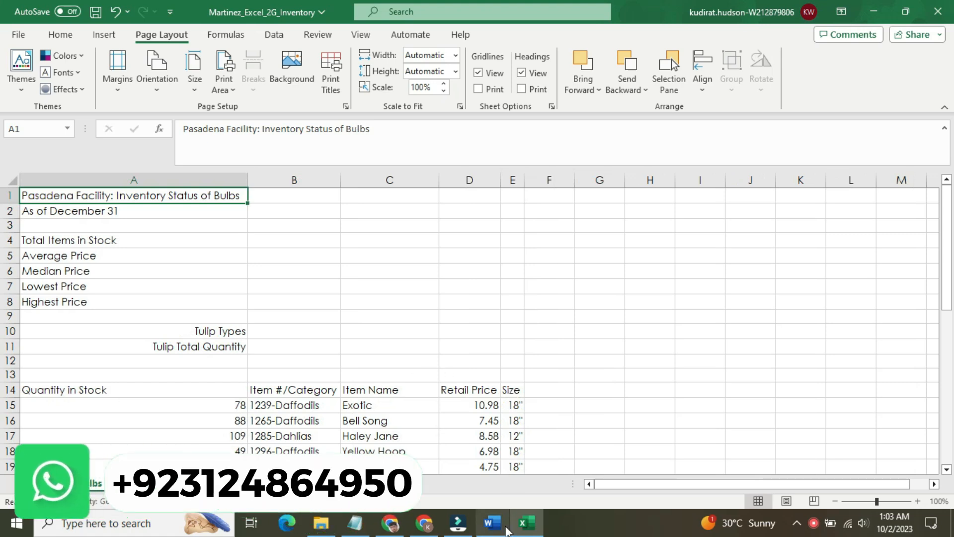
Step: Switch back to the Word instructions, set the step 2 text to 9 pt and remove its highlighting
click(492, 523)
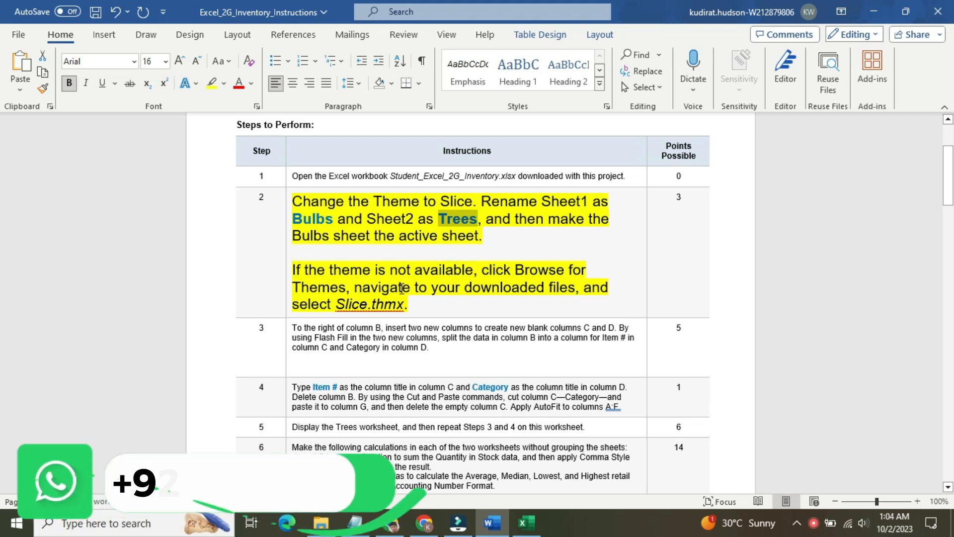
click(286, 217)
click(367, 170)
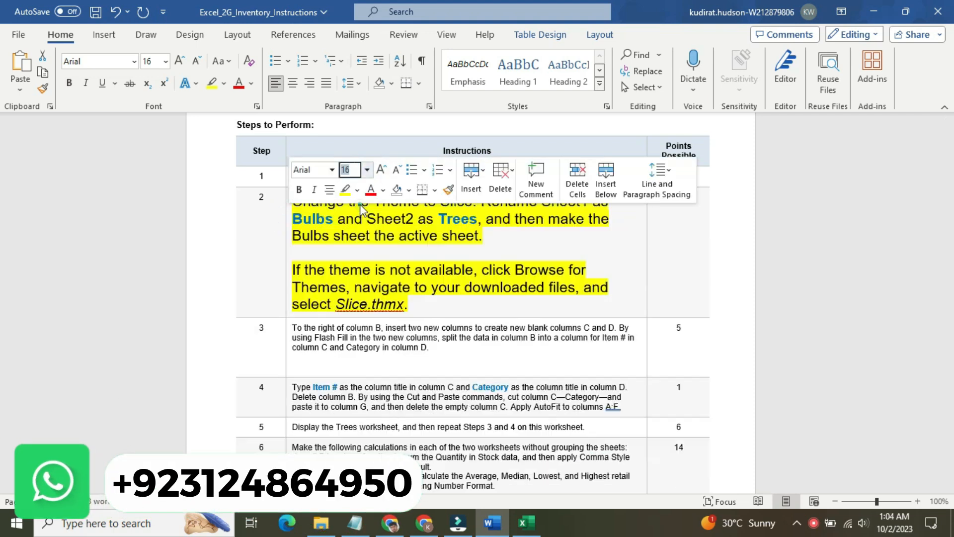
text(9)
key(Return)
click(357, 189)
click(373, 274)
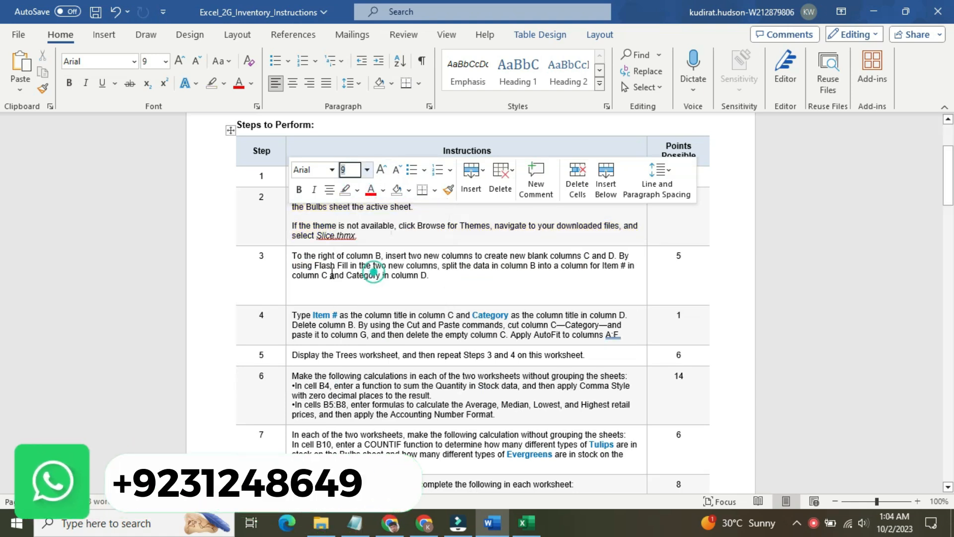
Step: Enlarge the step 3 instruction text to 16 pt and highlight it in yellow
click(289, 265)
click(369, 217)
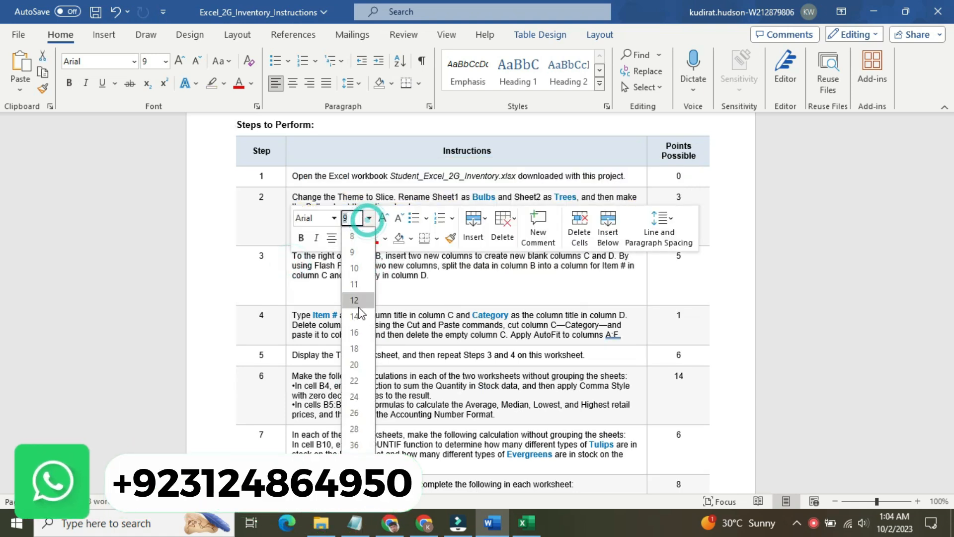
click(354, 332)
click(361, 238)
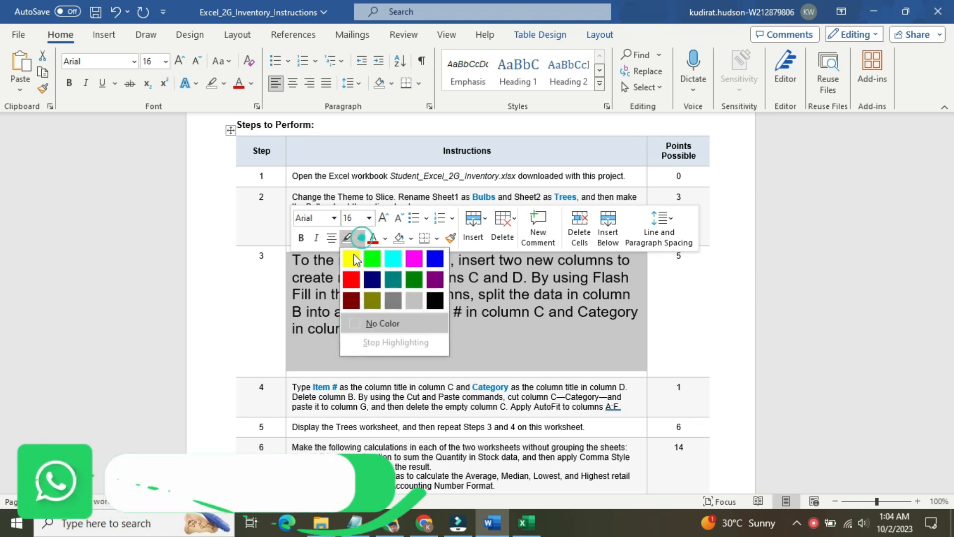
click(354, 259)
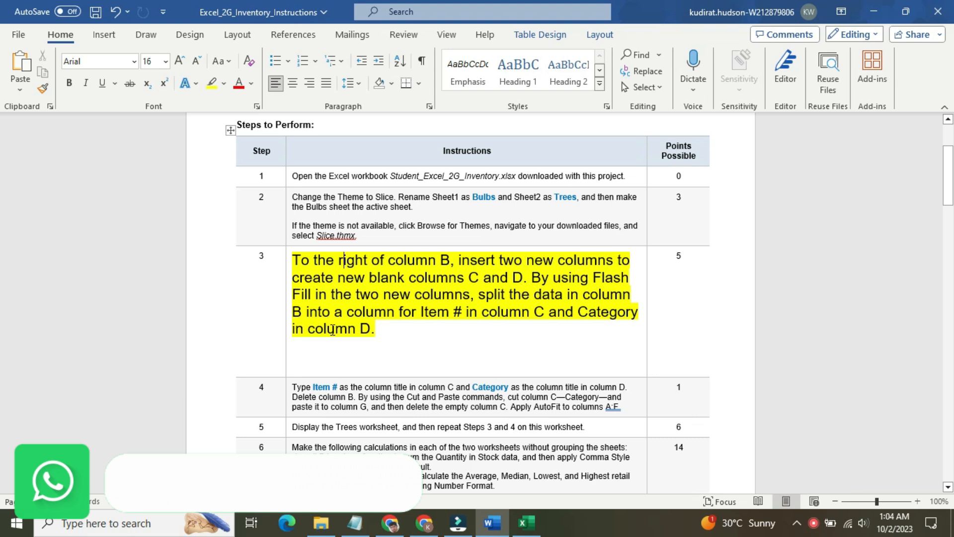
Step: Switch to the Excel workbook and insert two blank columns, C and D, immediately after column B on the Bulbs sheet
click(526, 522)
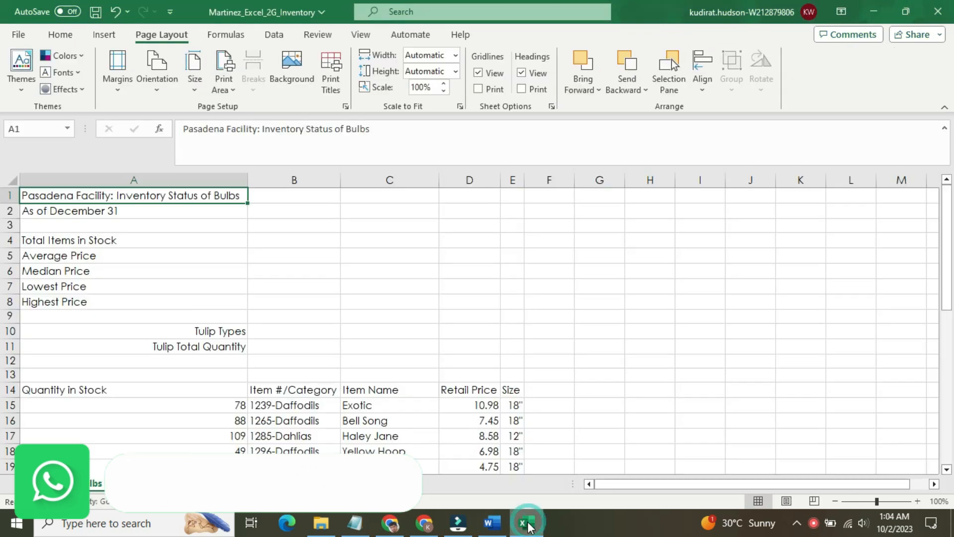
right_click(380, 180)
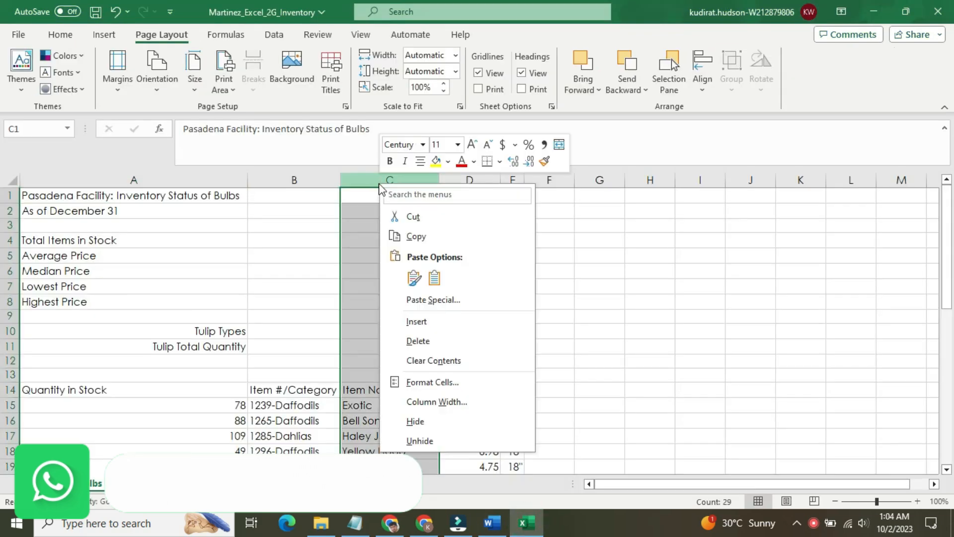
click(437, 320)
right_click(440, 180)
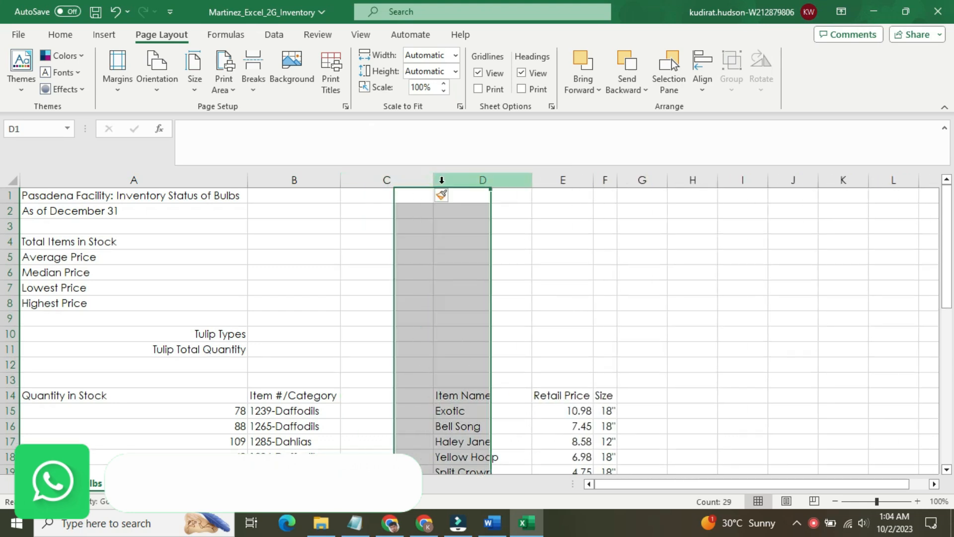
click(480, 321)
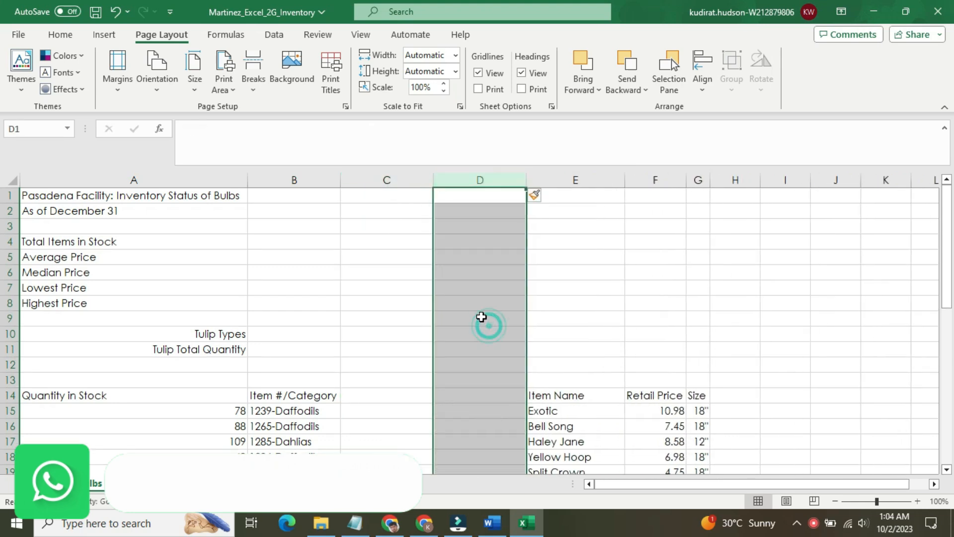
click(477, 316)
Step: Enter 1239 in cell C15 and use Flash Fill to extract the remaining item numbers into column C
drag(950, 260, 952, 322)
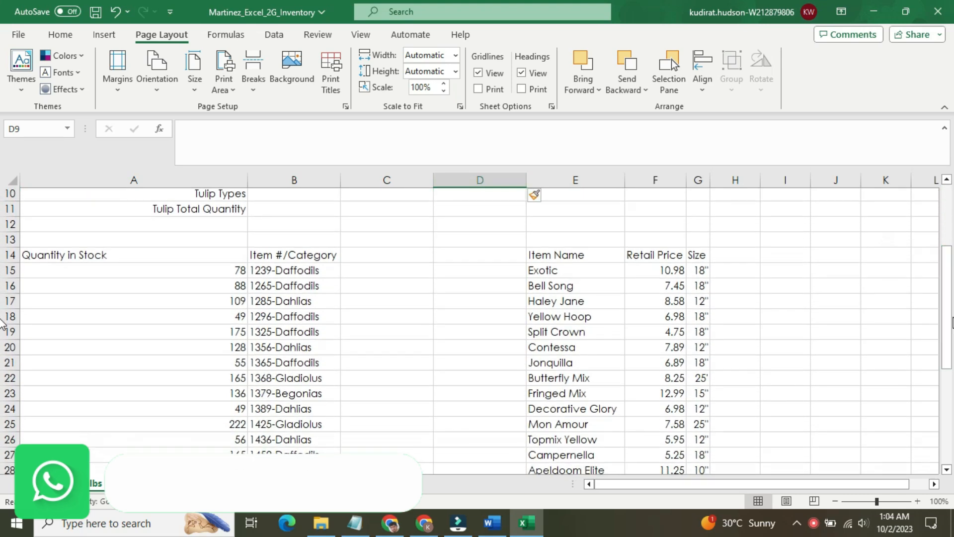
drag(298, 266, 314, 442)
drag(946, 410, 924, 315)
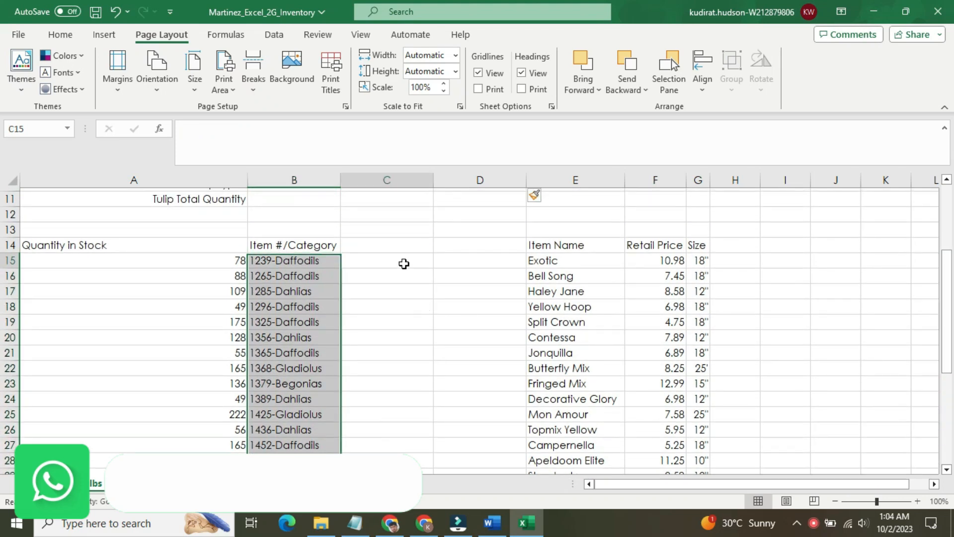
click(403, 263)
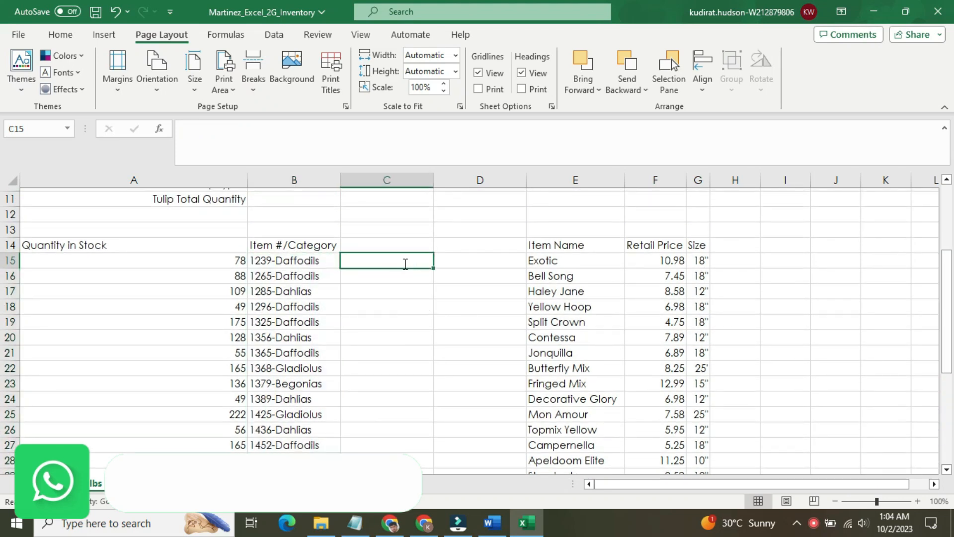
text(1239)
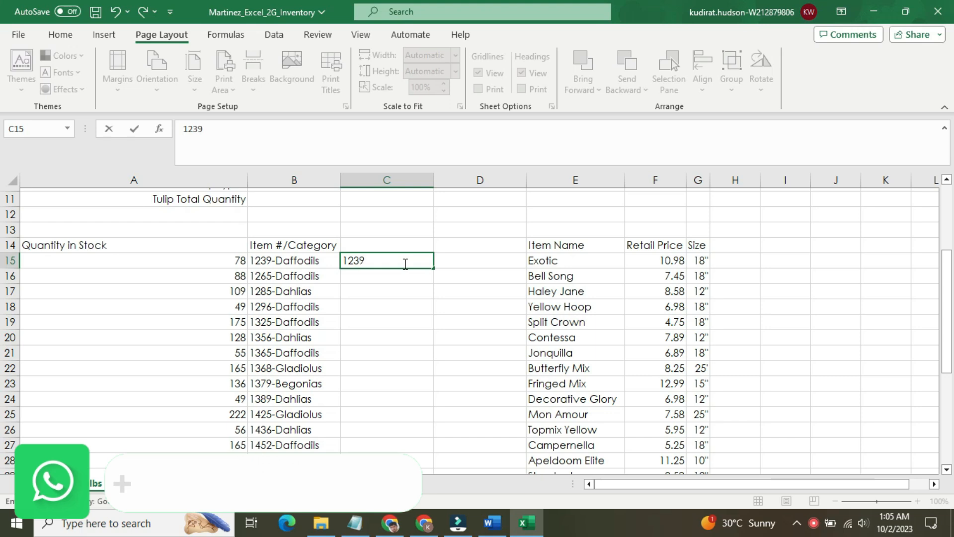
key(Return)
click(399, 262)
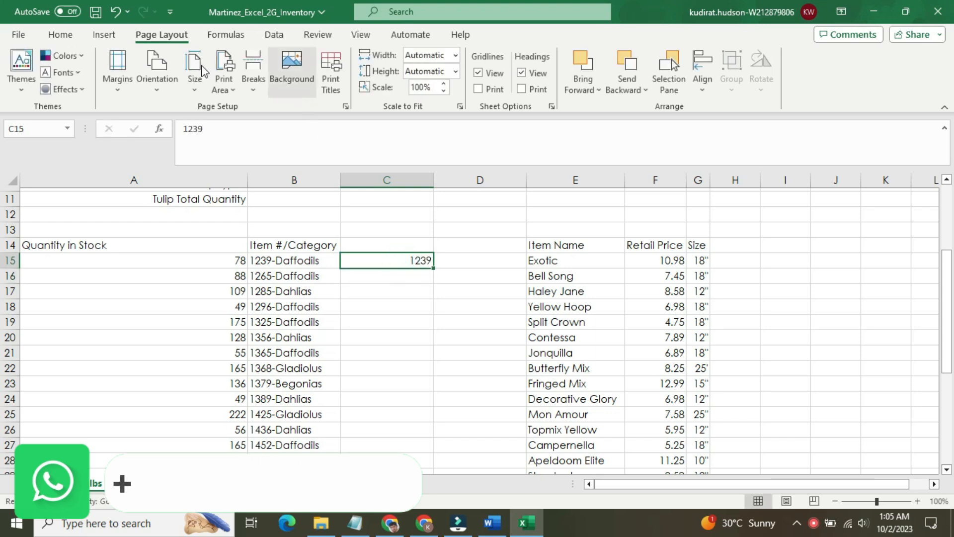
click(64, 35)
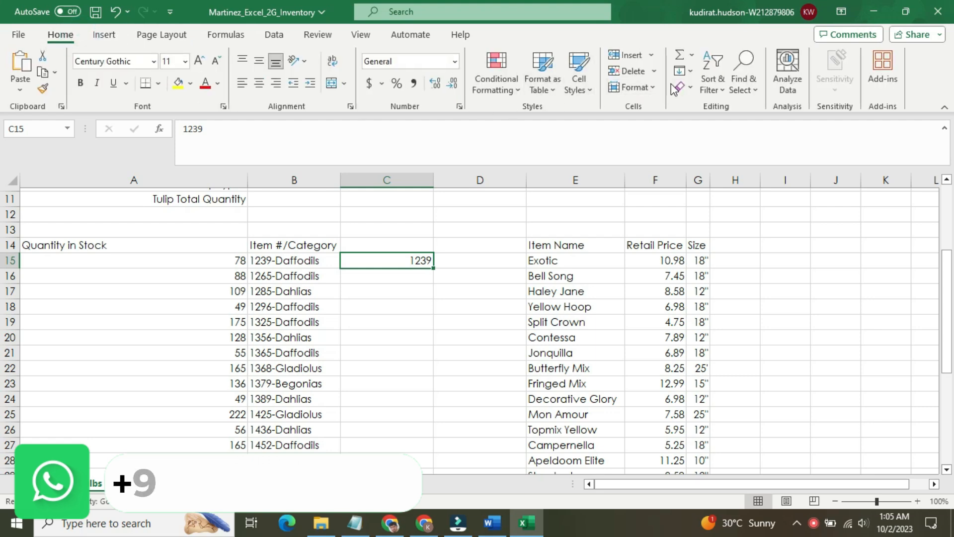
click(689, 76)
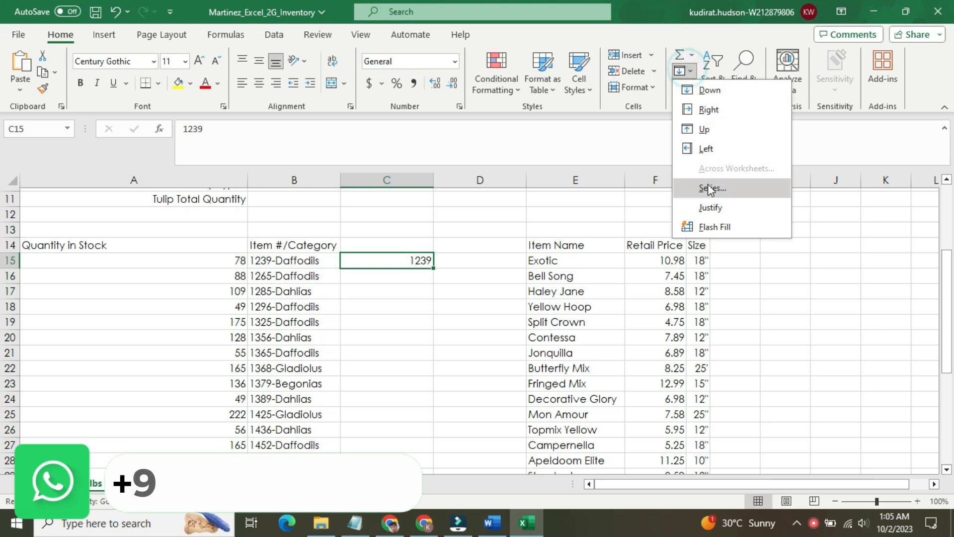
click(713, 227)
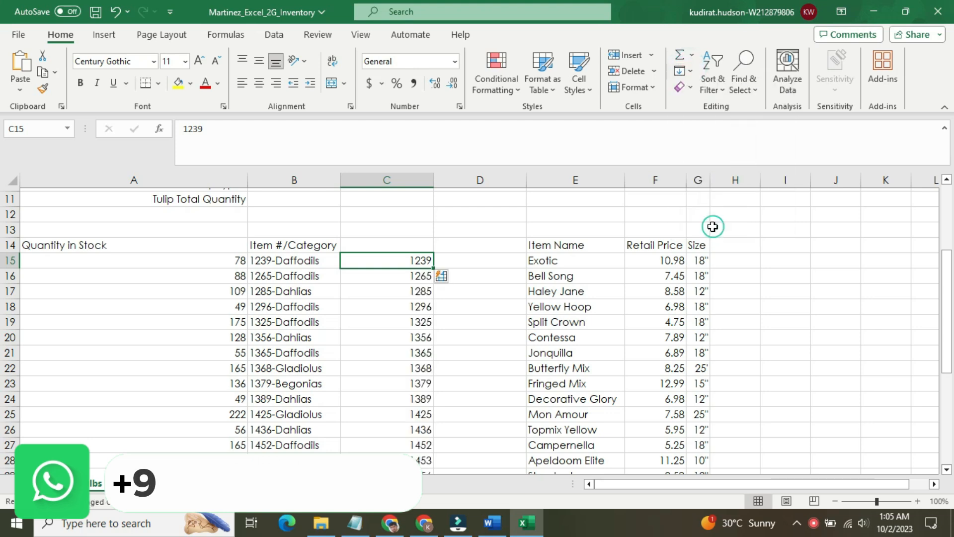
Step: Enter Daffodils in cell D15 and use Flash Fill to extract the remaining categories into column D
click(494, 265)
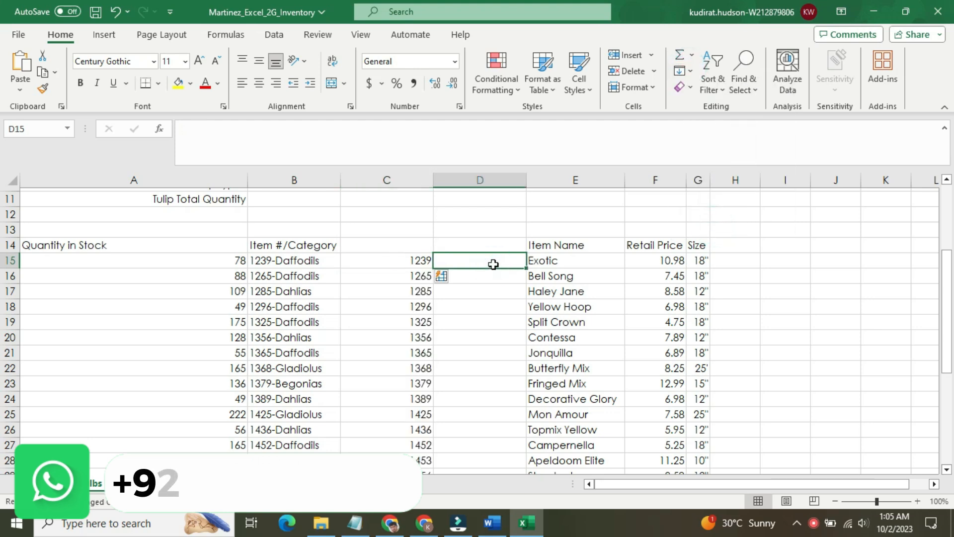
text(Daffodils)
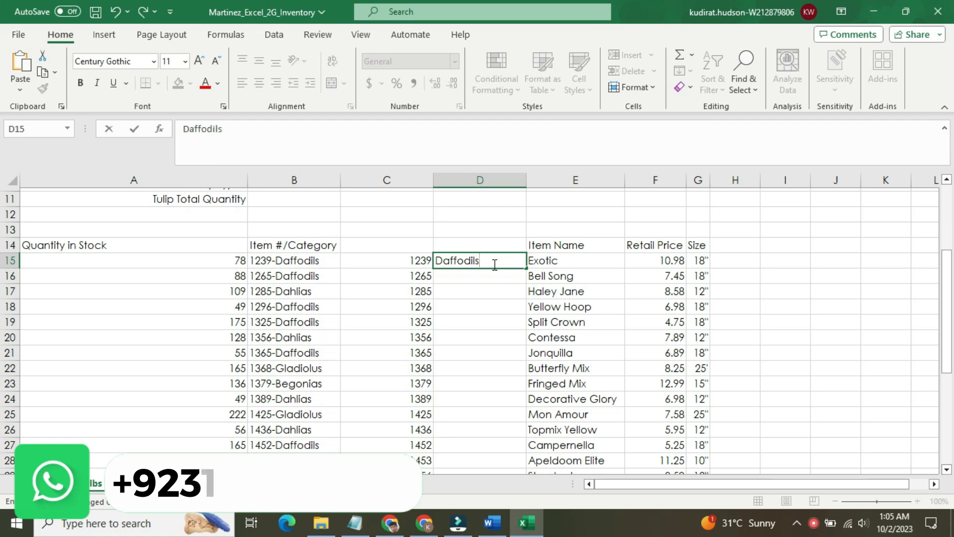
key(Return)
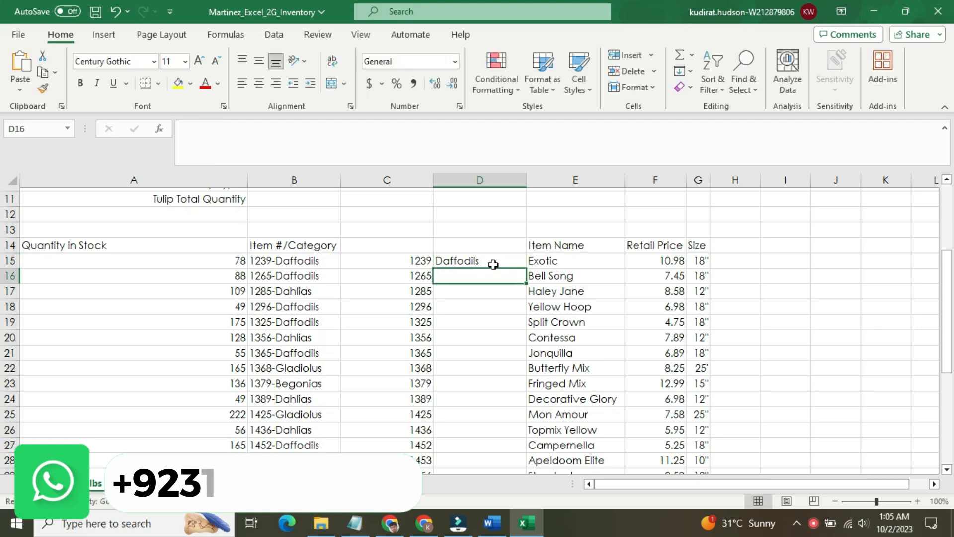
click(493, 264)
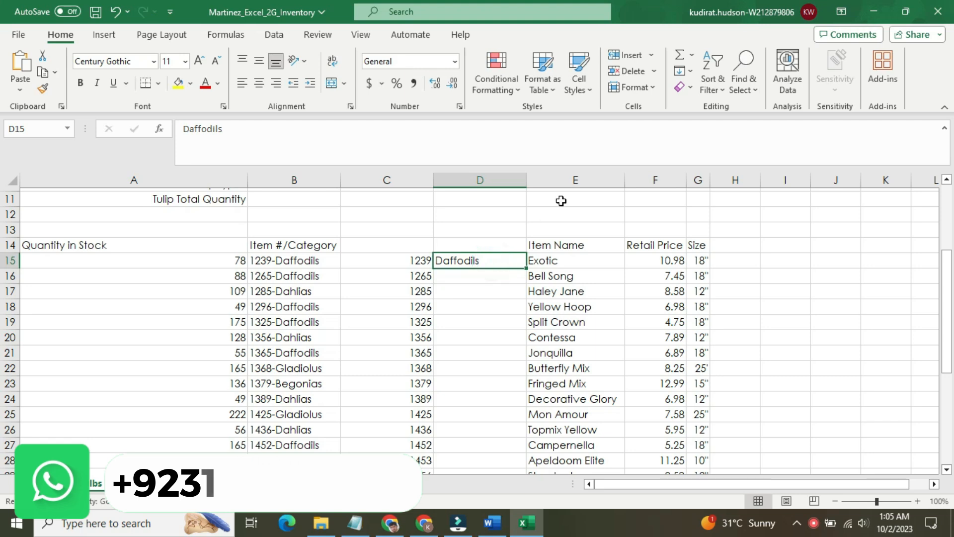
click(685, 71)
click(713, 227)
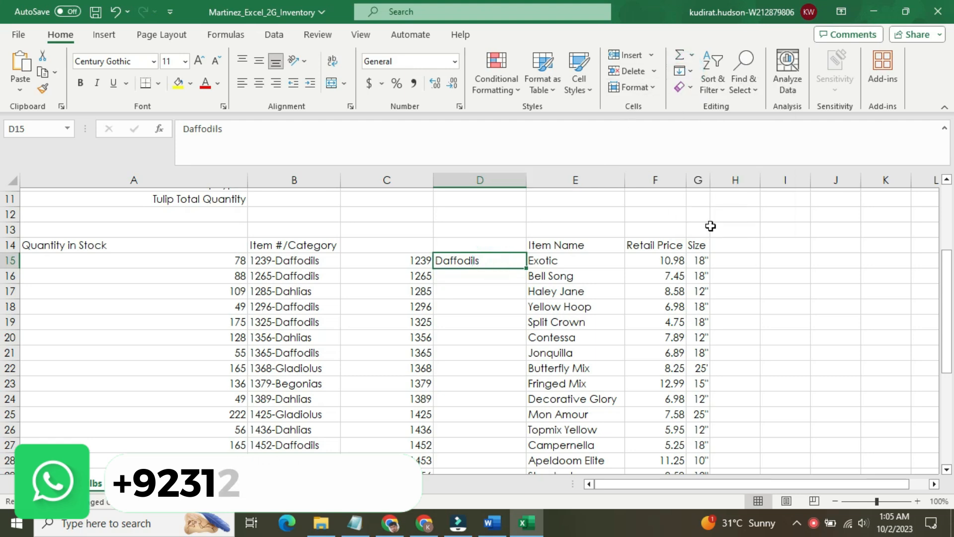
click(494, 245)
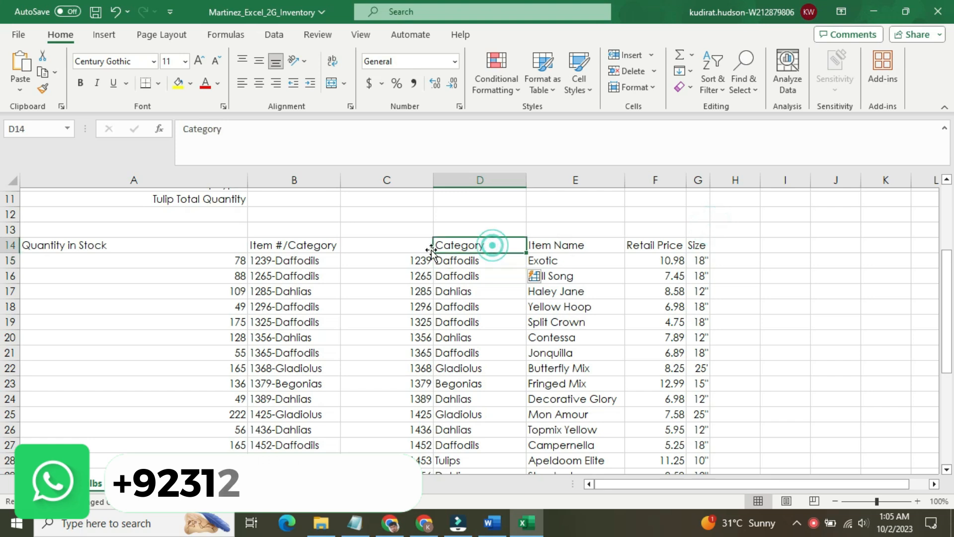
click(387, 250)
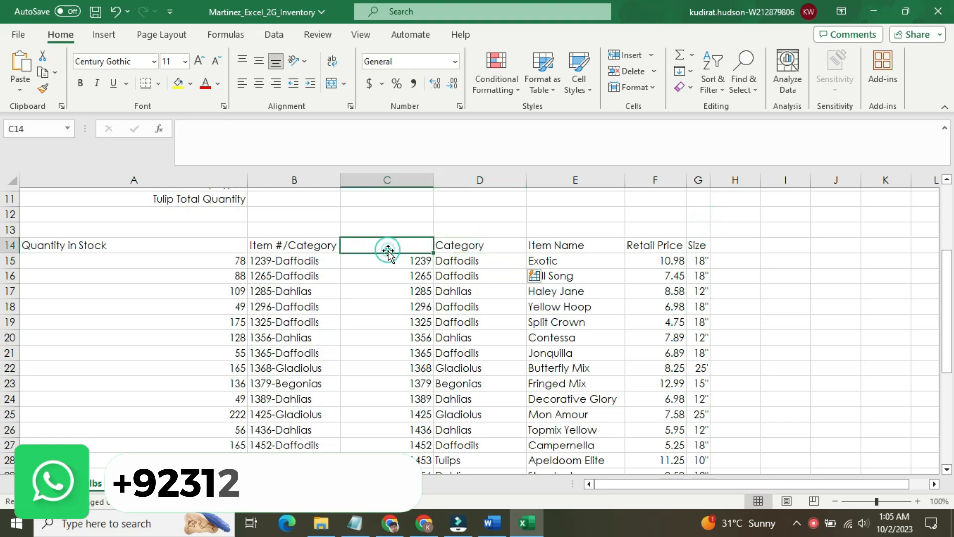
Step: Switch to the Word instructions and remove the yellow highlight from the step 3 instruction text
click(492, 513)
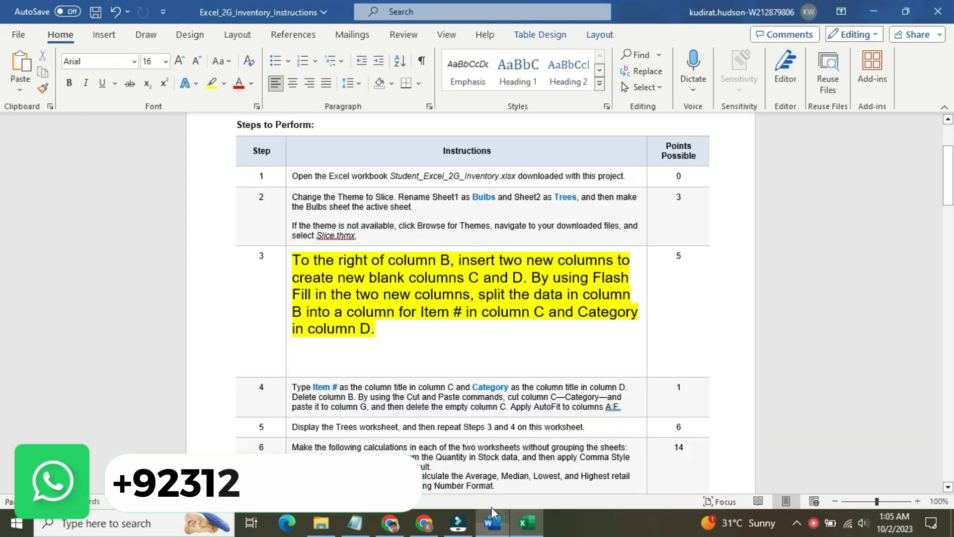
click(285, 273)
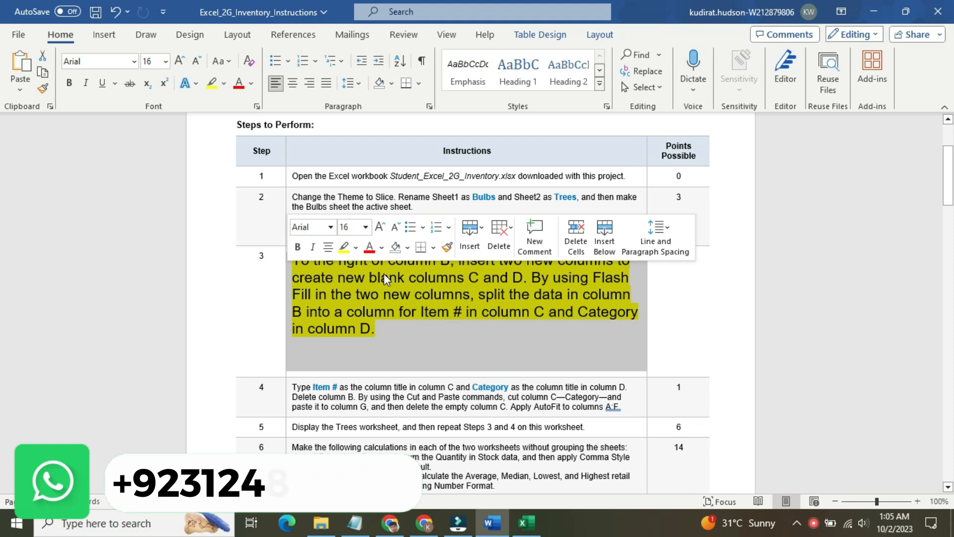
click(355, 247)
click(379, 332)
click(418, 334)
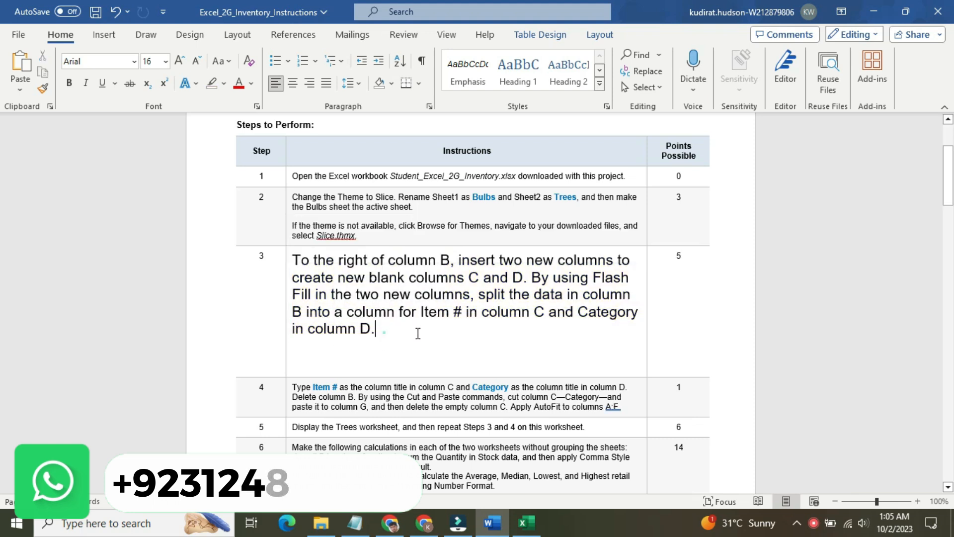
Step: Reduce the step 3 instruction text to 9 pt
click(287, 287)
click(367, 241)
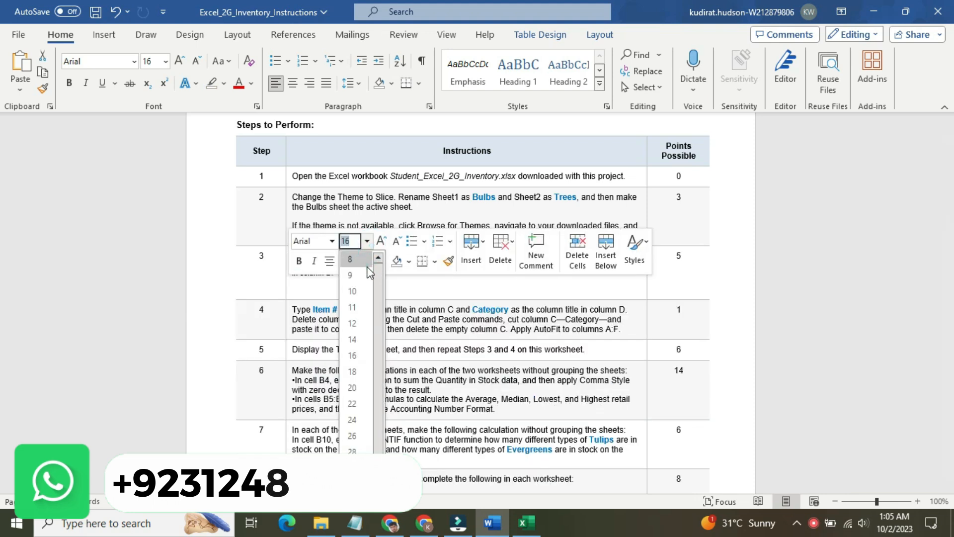
click(366, 262)
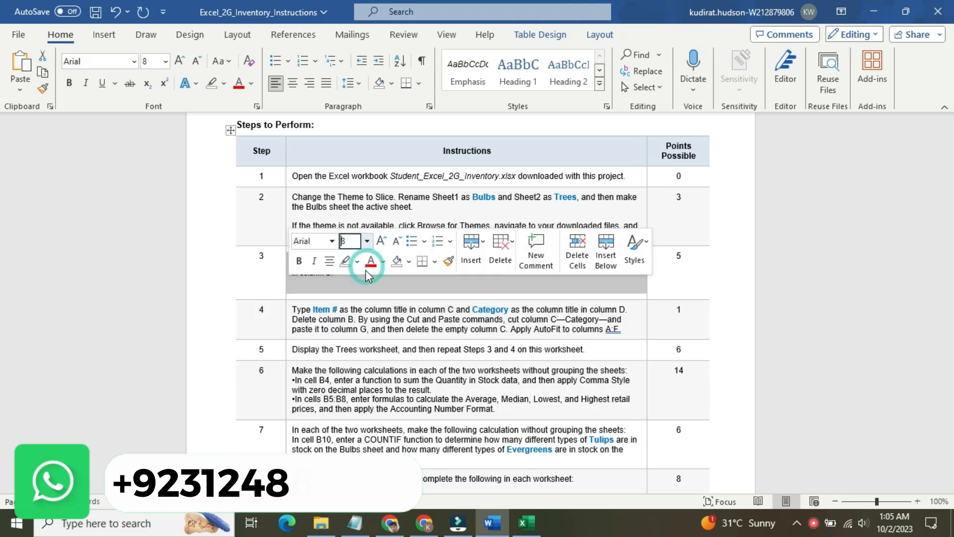
click(381, 240)
click(416, 315)
Step: Enlarge the step 4 instruction text to 16 pt and highlight it in yellow
drag(948, 158, 949, 178)
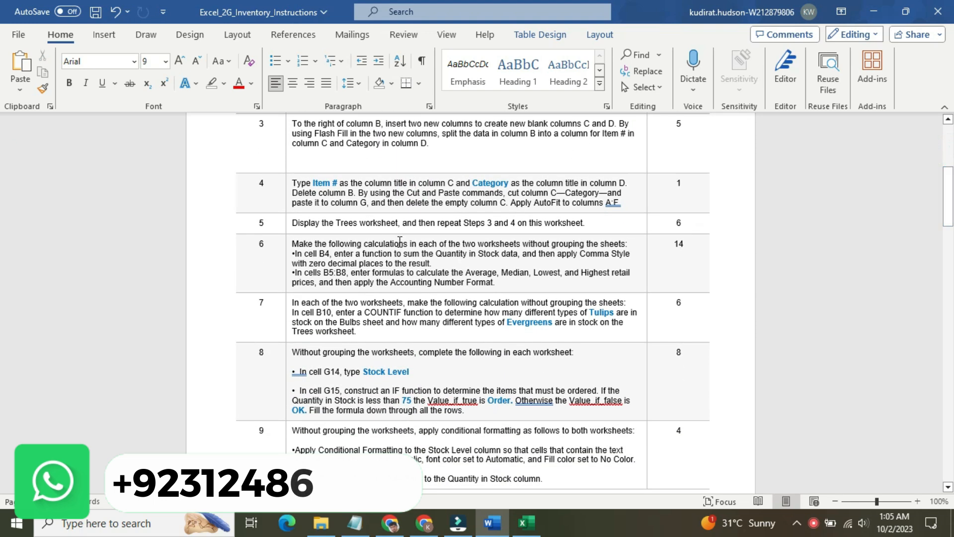
click(289, 198)
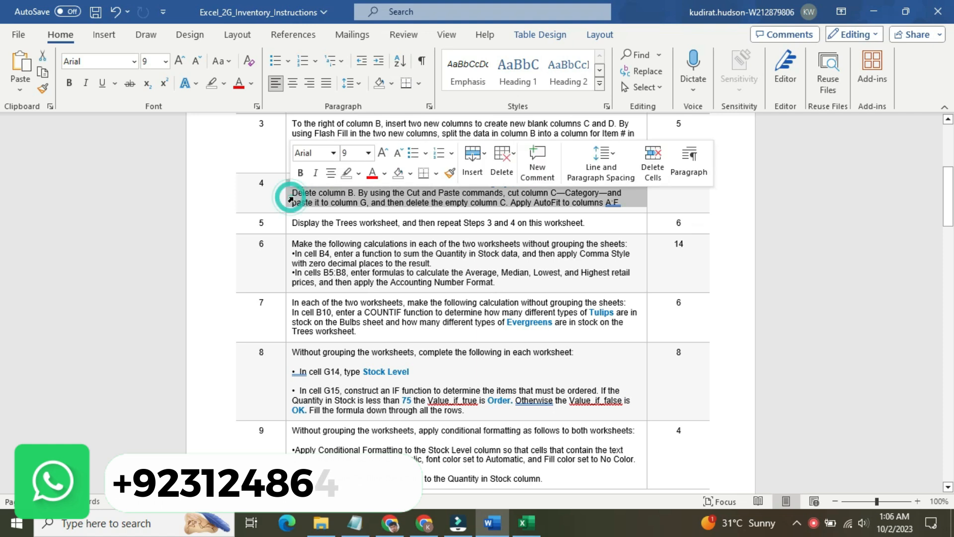
click(368, 153)
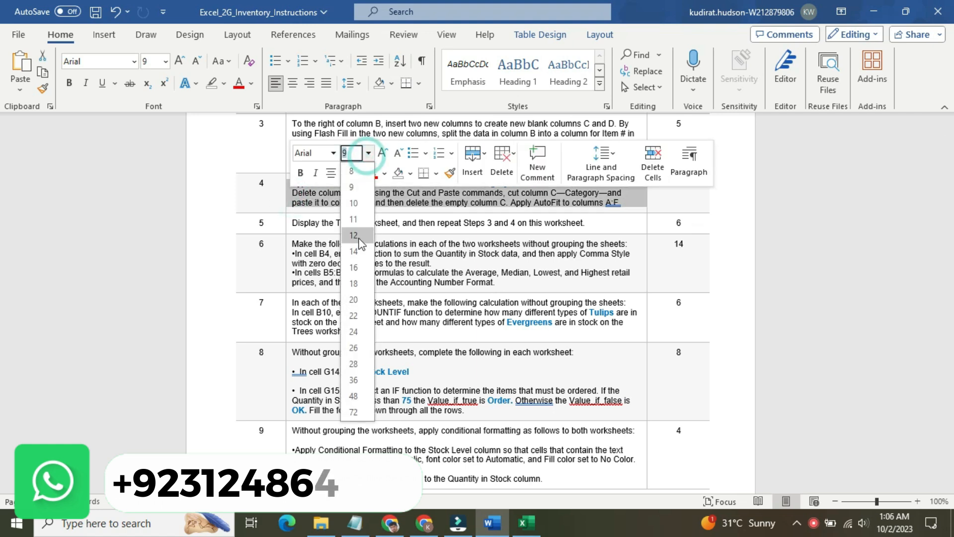
click(359, 268)
click(358, 173)
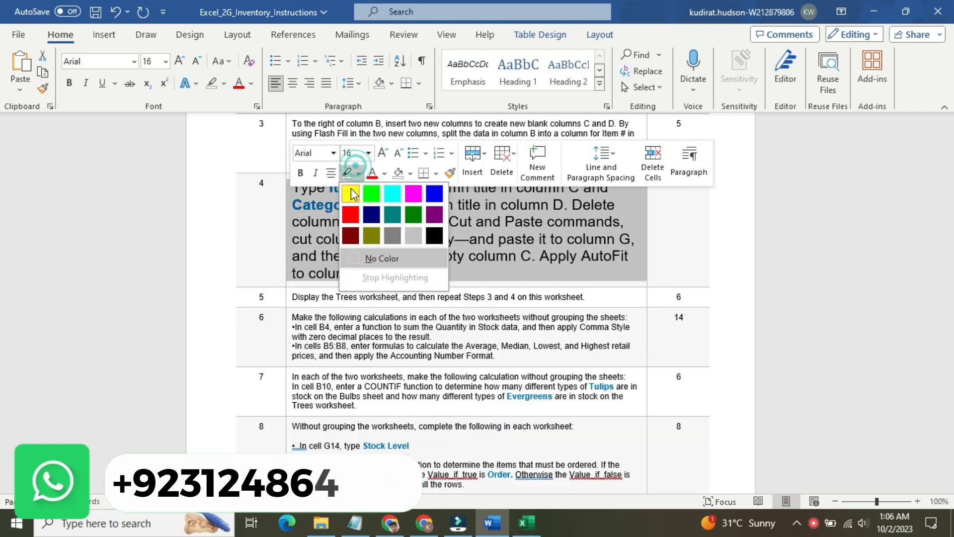
click(353, 192)
Step: Mark the Item # title in the step 4 instruction, switch to the Excel workbook and enter Item # in cell C14
drag(329, 188, 372, 189)
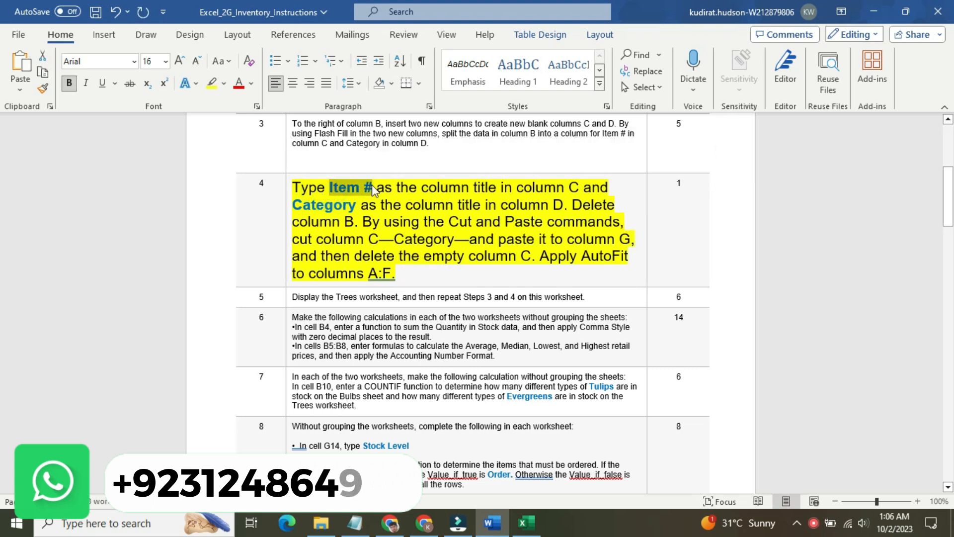
click(526, 522)
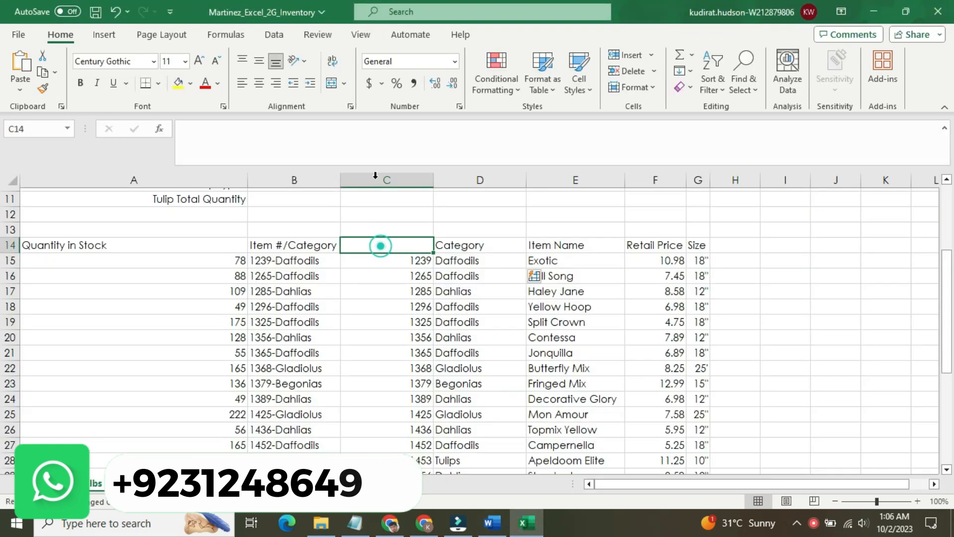
click(366, 134)
text(Item #)
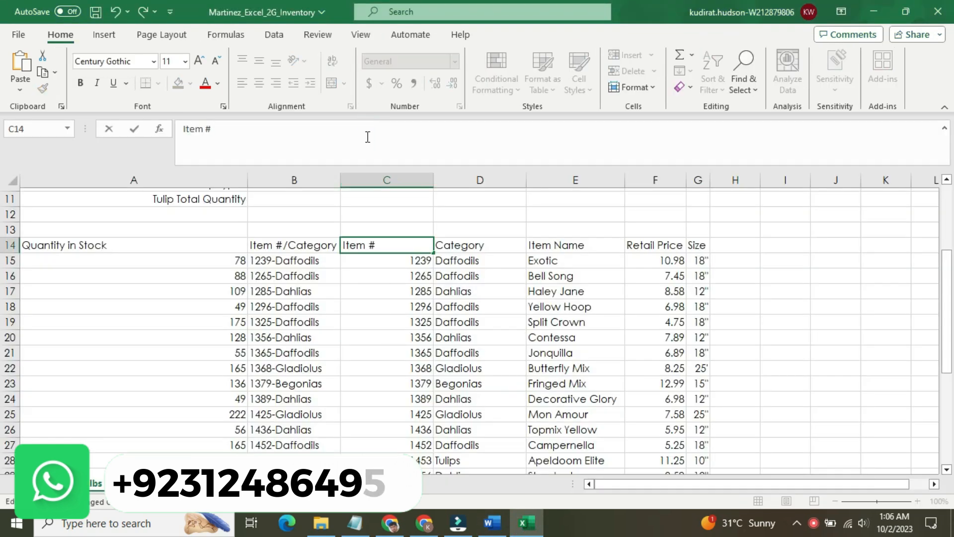
key(Return)
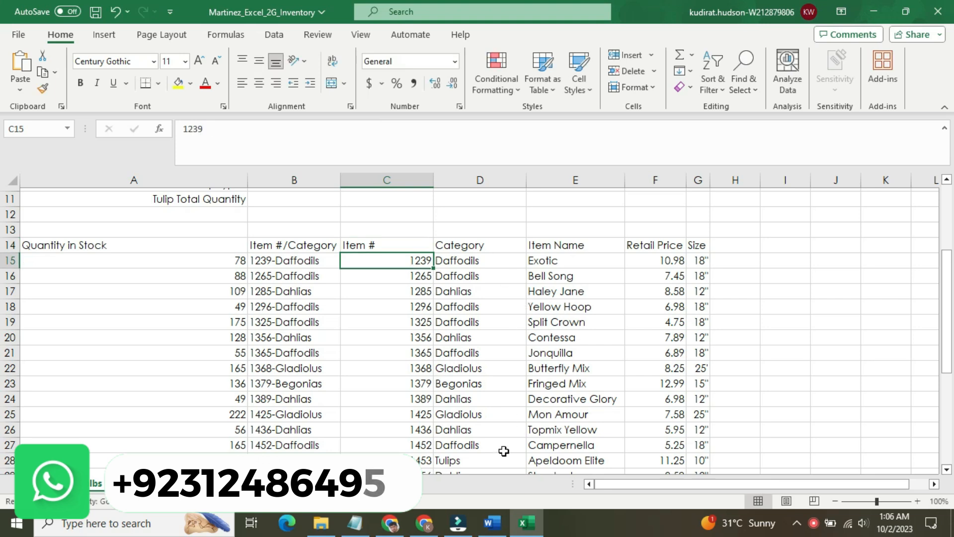
Step: Check the column D title in the Word instructions and enter Category in cell D14 of the Bulbs sheet
click(492, 522)
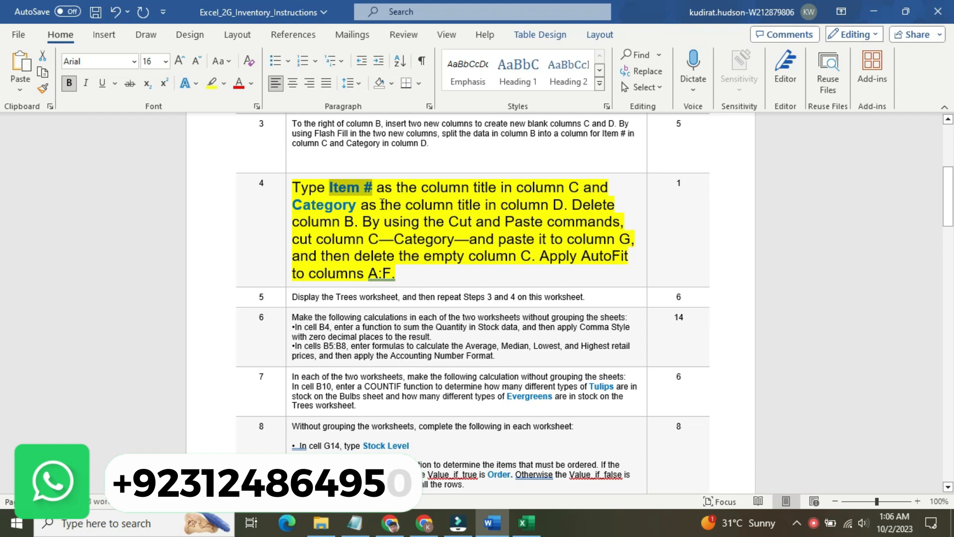
drag(297, 203, 365, 203)
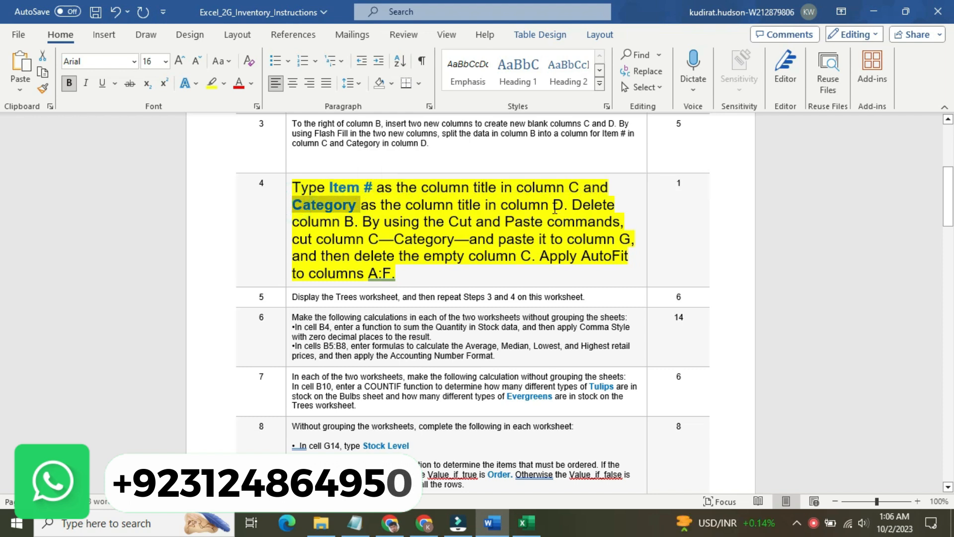
click(527, 522)
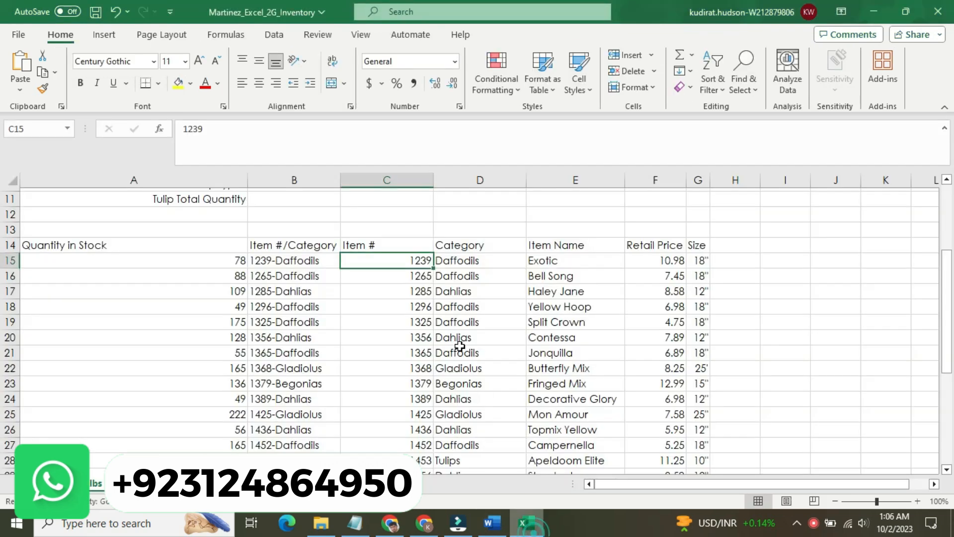
click(462, 241)
click(390, 135)
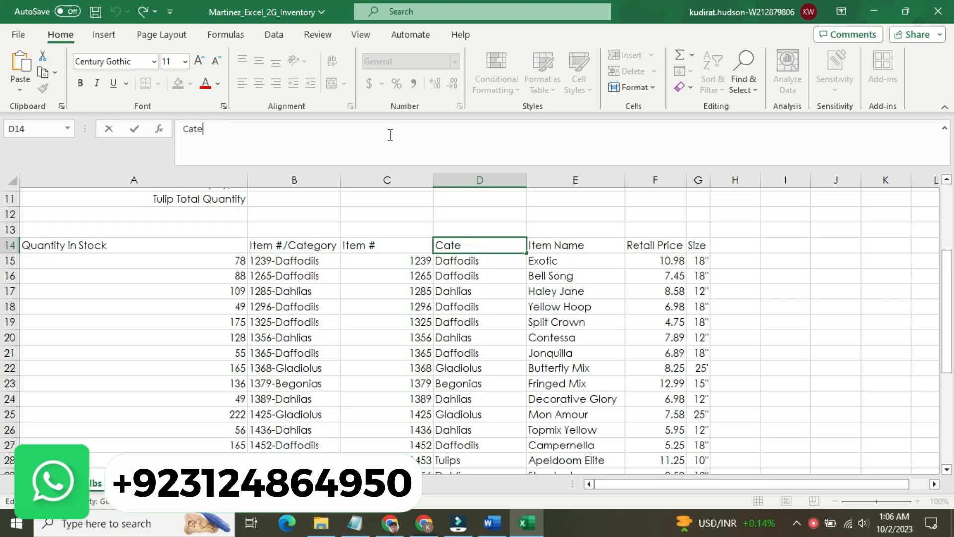
text(Category)
key(Return)
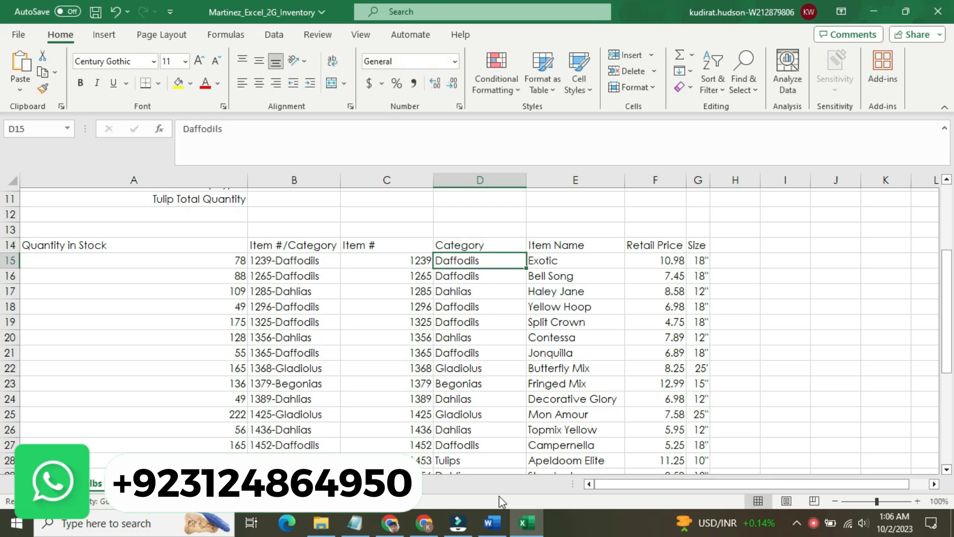
Step: Reread step 4 in Word, and in the workbook cut the Item # column C and paste it over column G
click(492, 522)
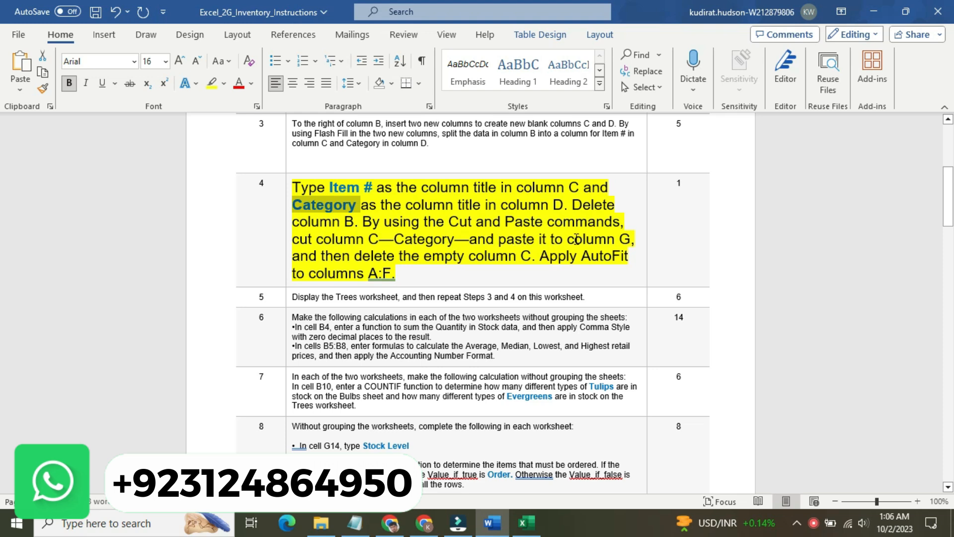
click(527, 523)
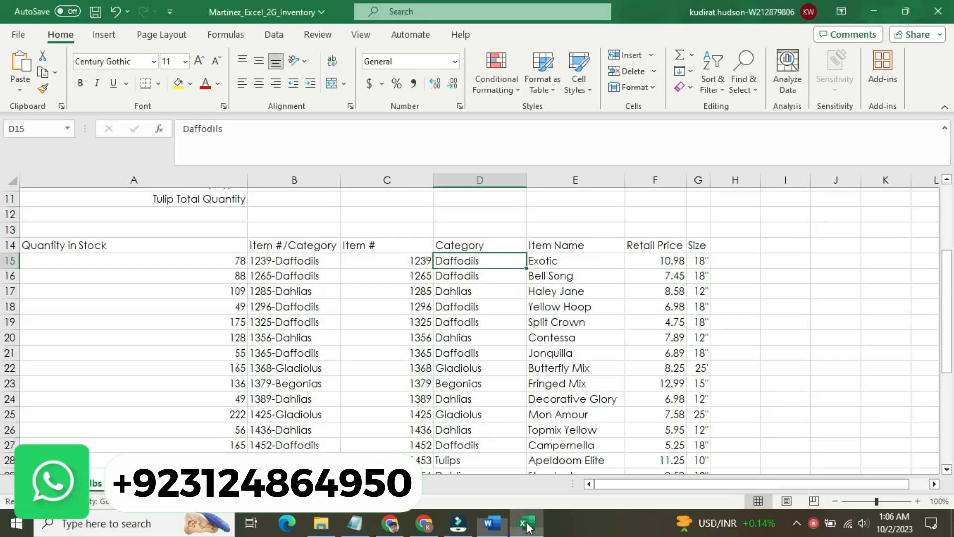
click(354, 173)
right_click(361, 177)
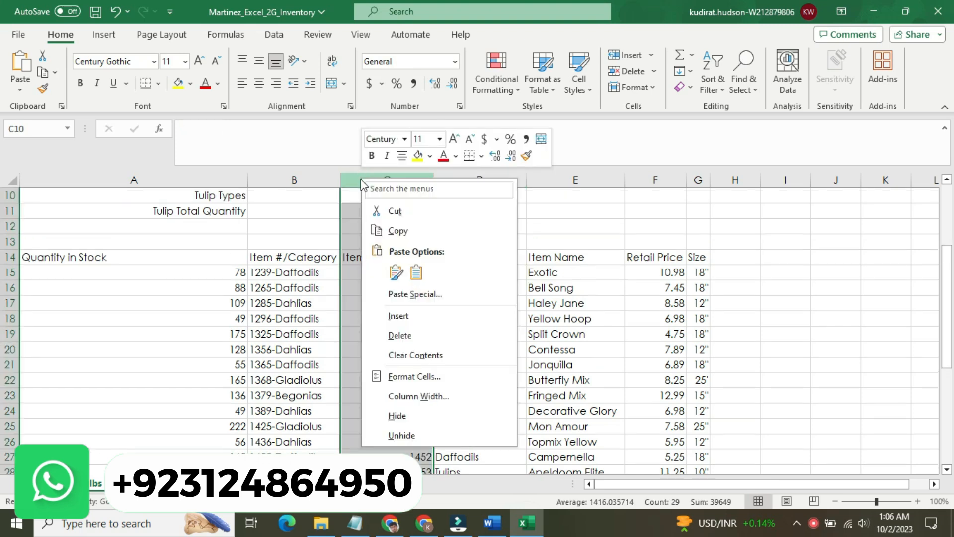
click(397, 214)
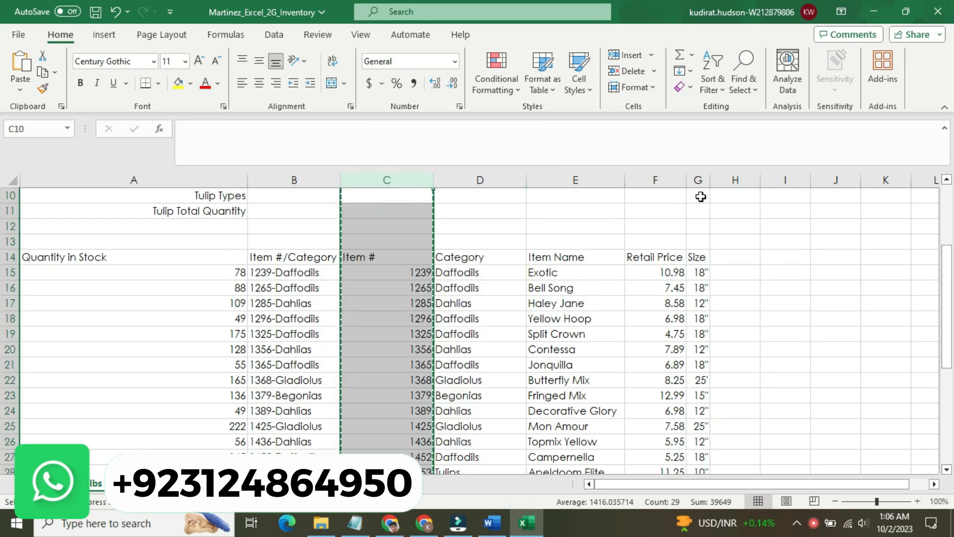
click(698, 180)
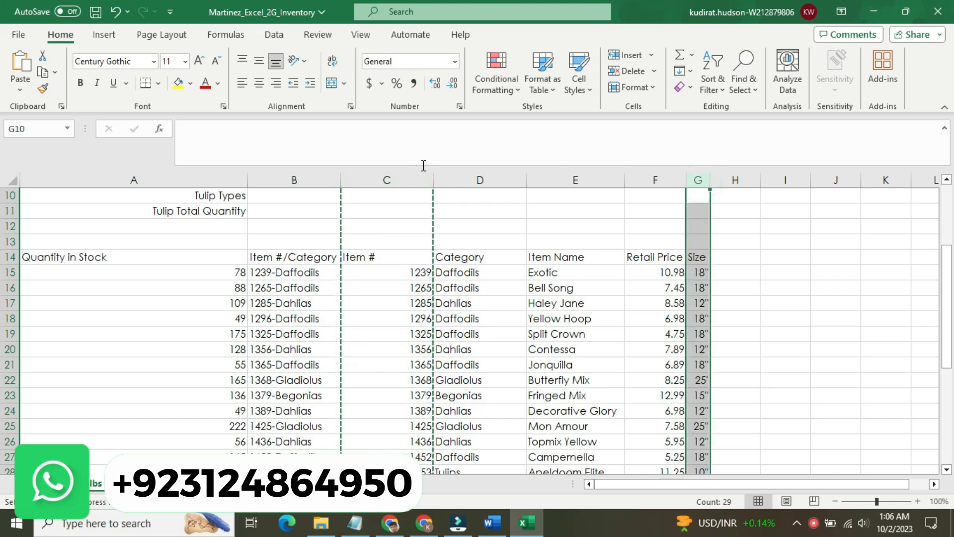
click(24, 63)
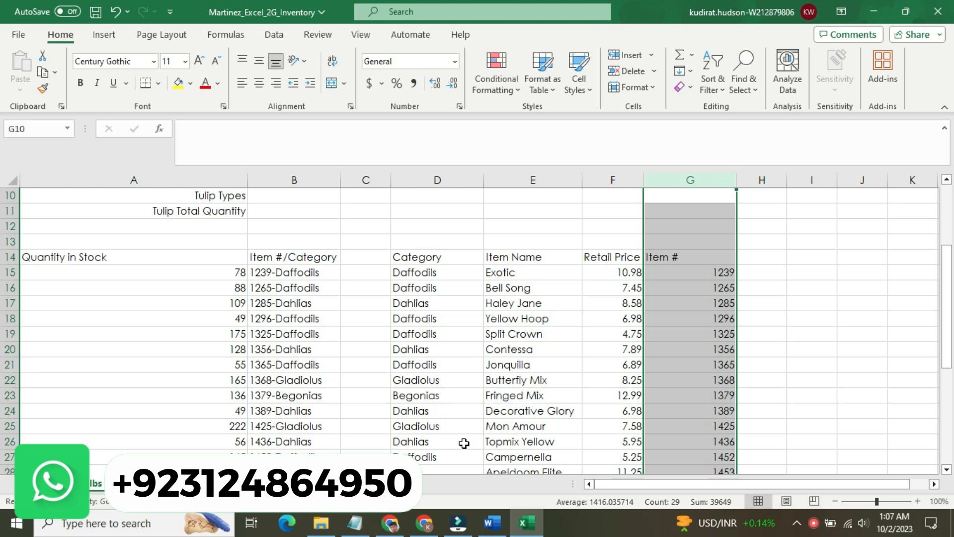
Step: Delete the empty column C from the Bulbs sheet
mouse_move(489, 522)
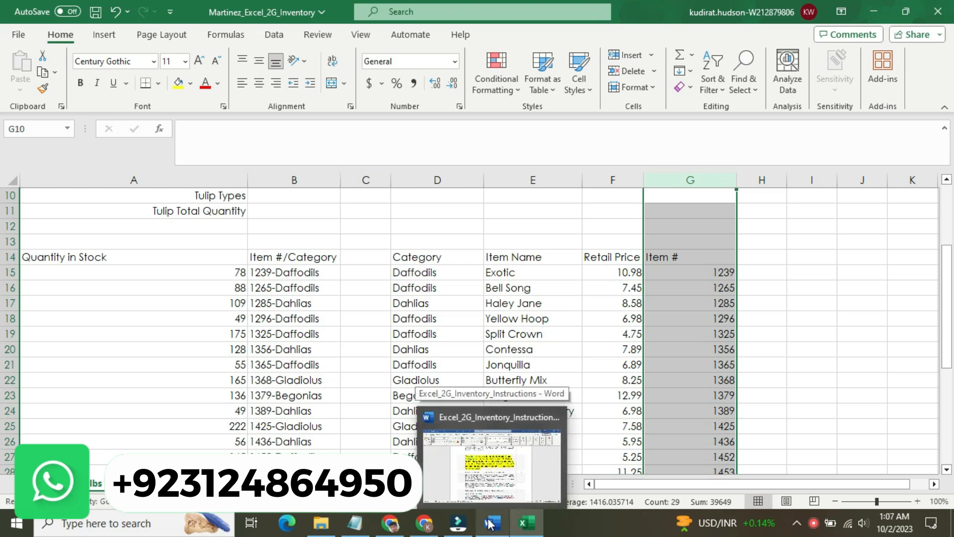
right_click(368, 180)
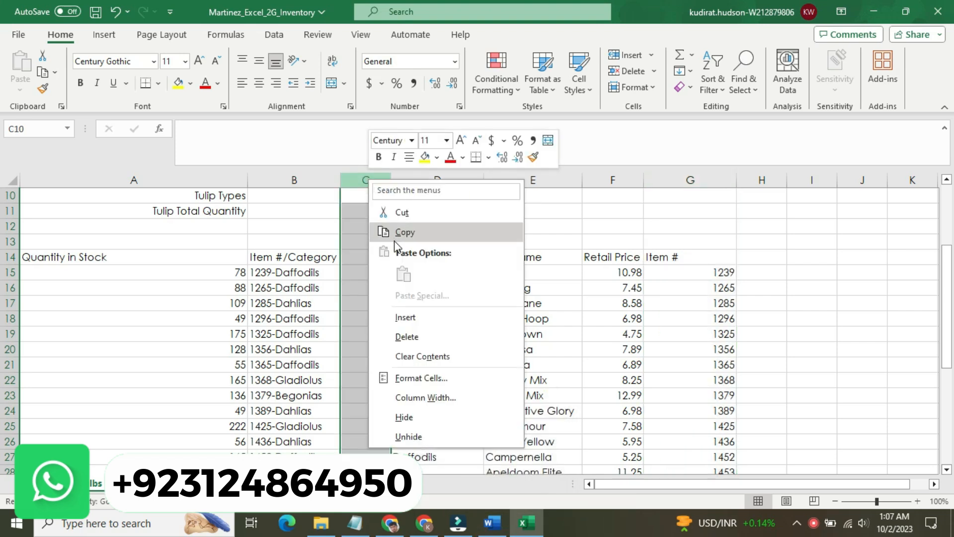
click(429, 338)
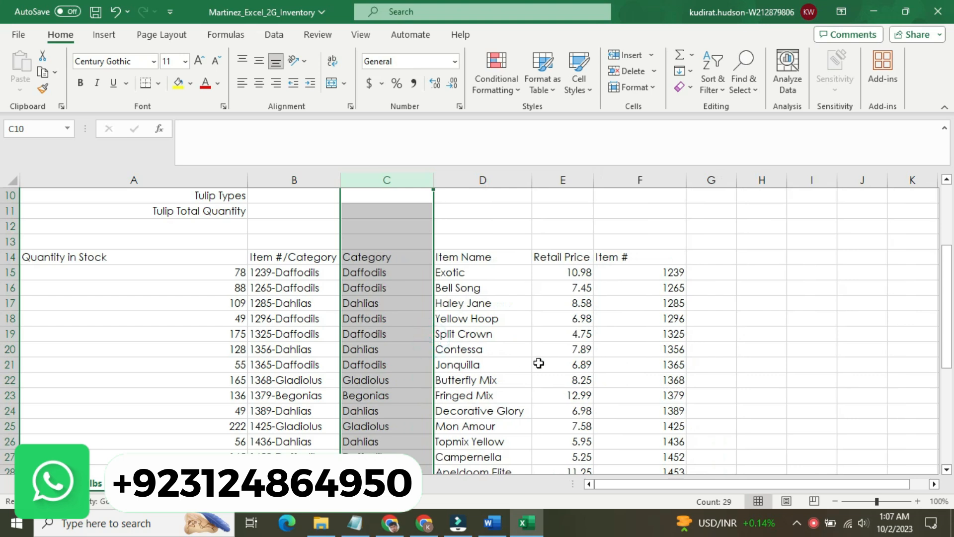
drag(950, 291, 939, 215)
drag(946, 252, 951, 293)
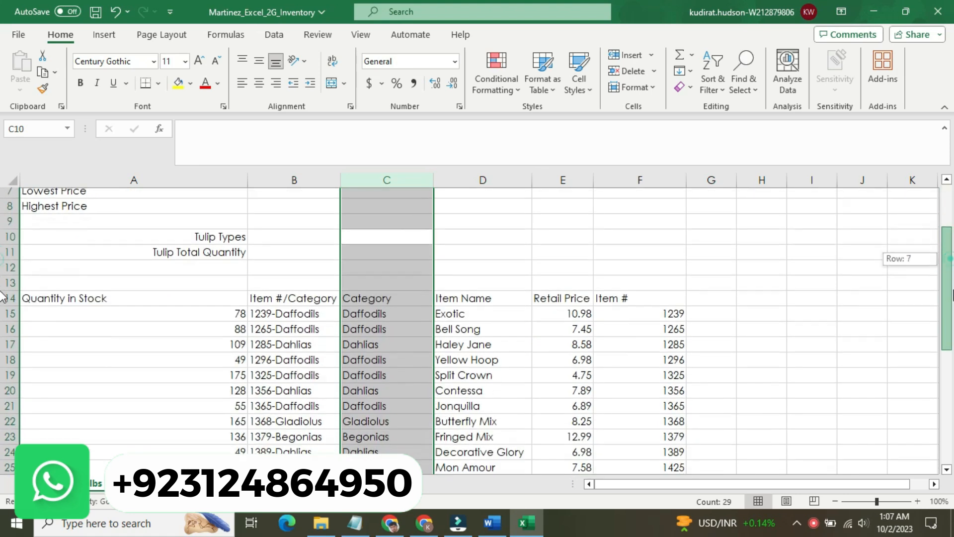
click(711, 325)
Step: Check the AutoFit column range in step 4 of the Word instructions, and return to the Excel workbook
click(492, 523)
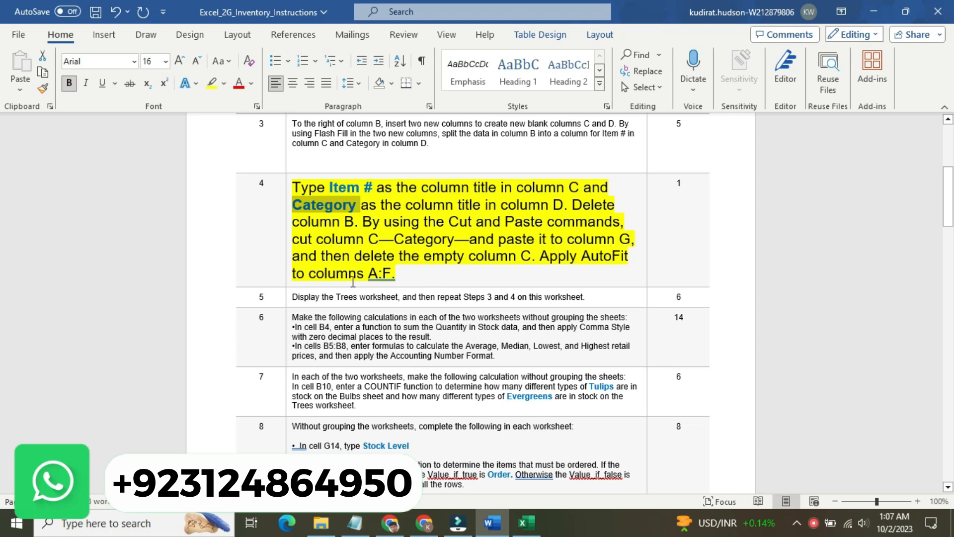
click(527, 523)
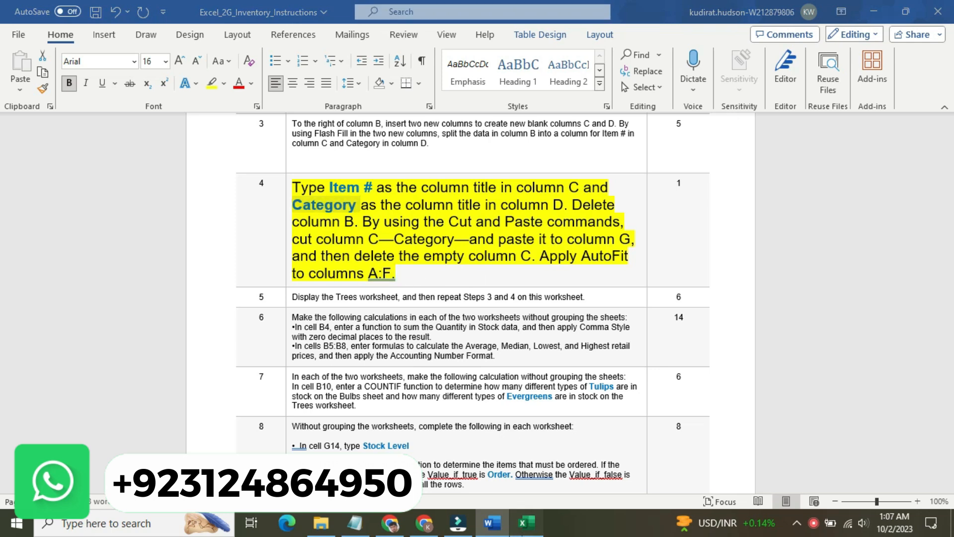
click(131, 180)
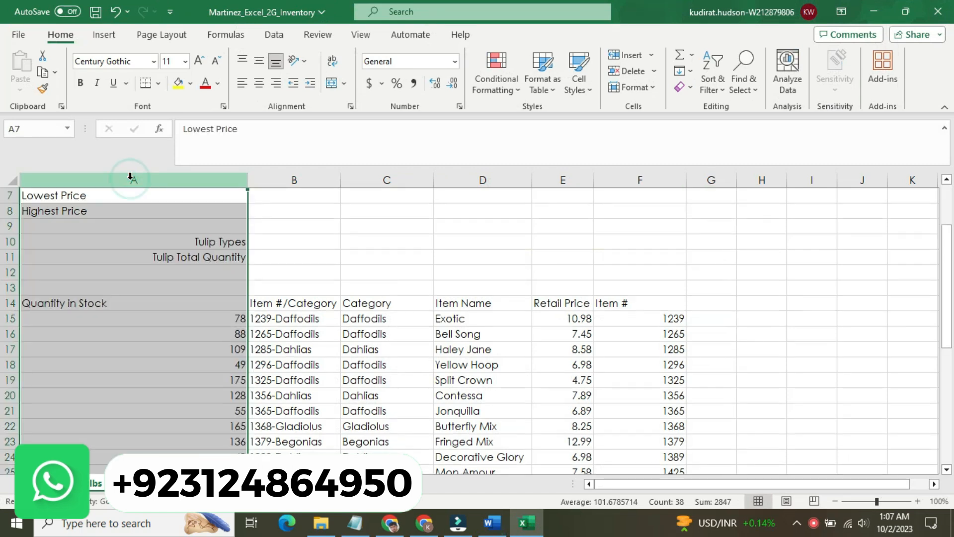
ctrl+click(668, 179)
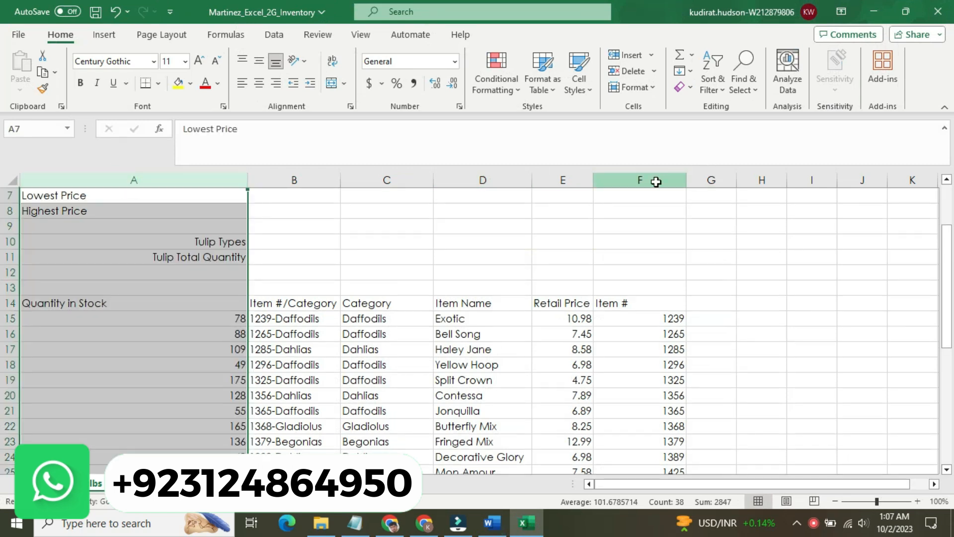
ctrl+click(578, 180)
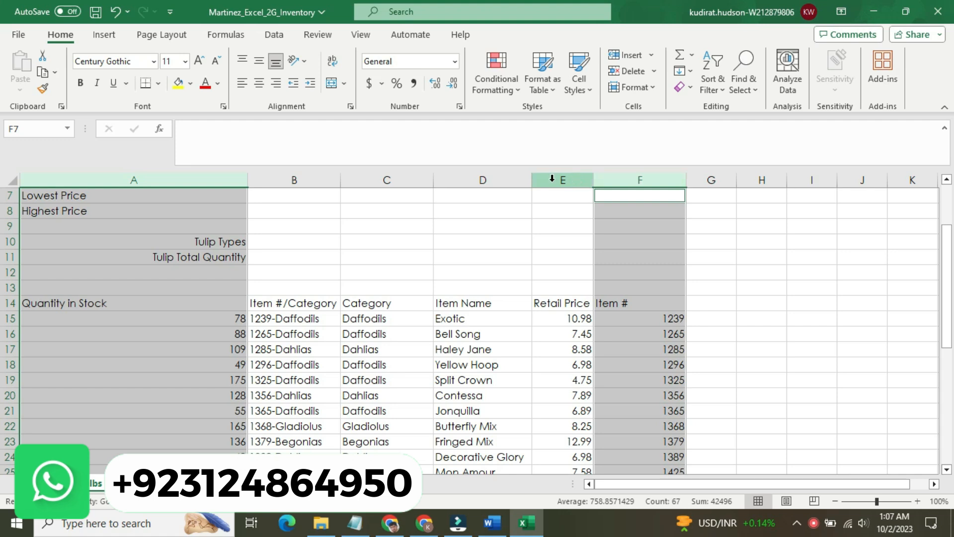
click(250, 179)
Step: Apply AutoFit Column Width to columns A through F on the Bulbs sheet
click(213, 175)
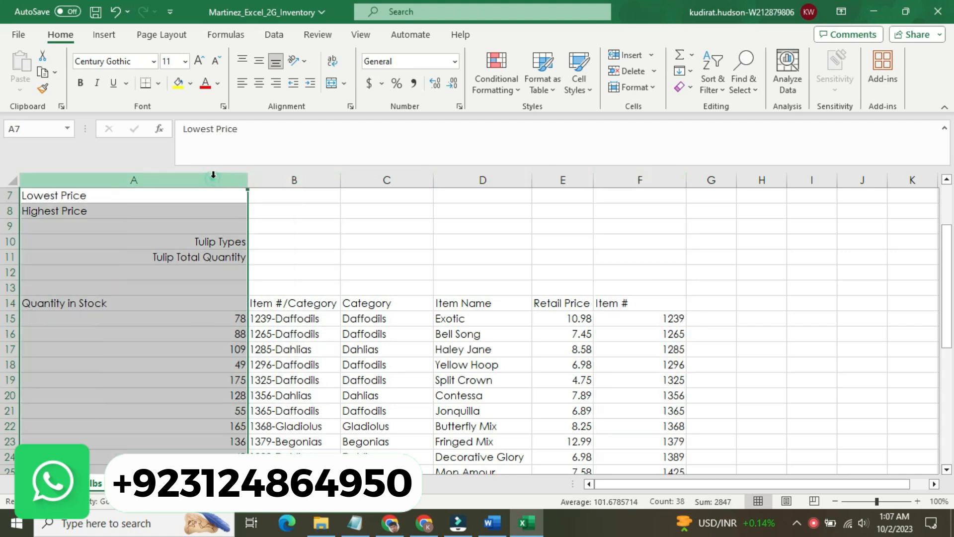
ctrl+click(373, 177)
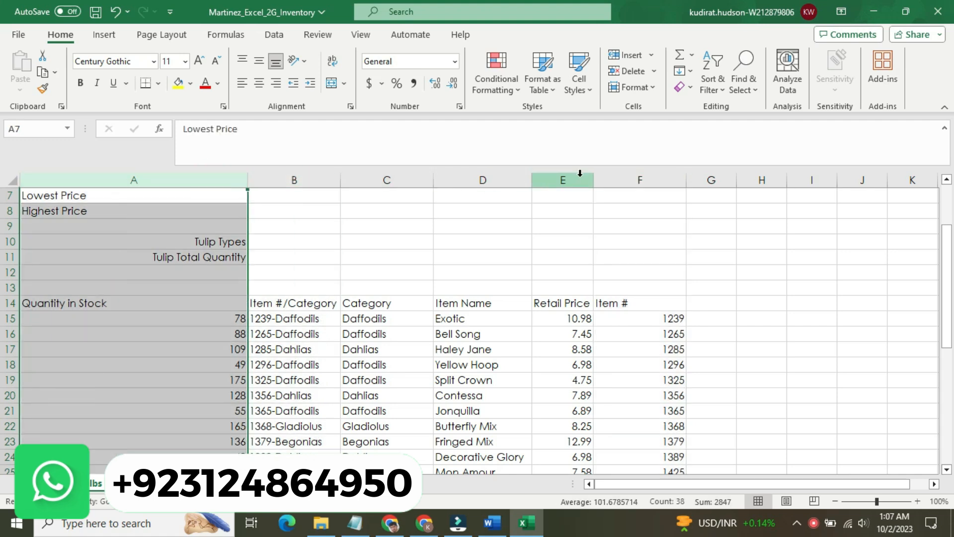
shift+click(646, 178)
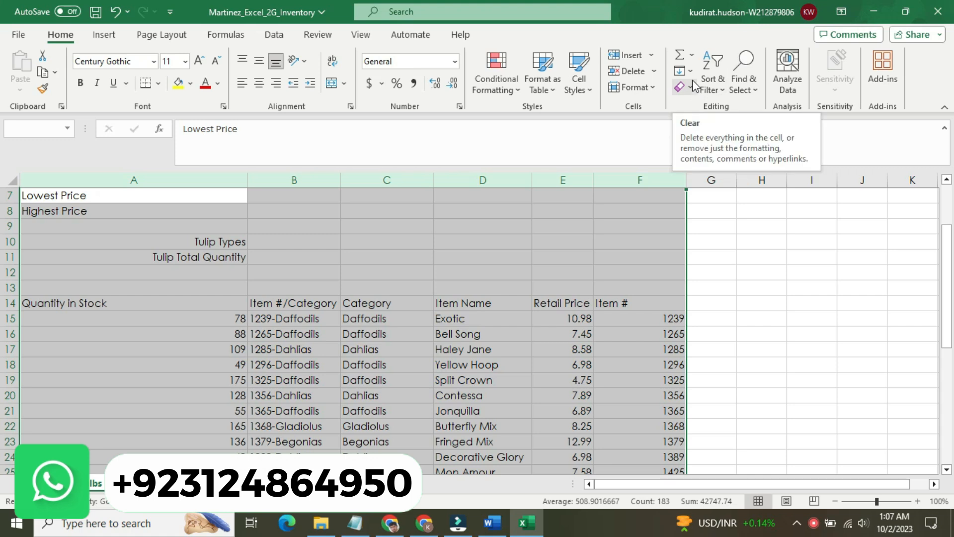
click(692, 57)
click(692, 57)
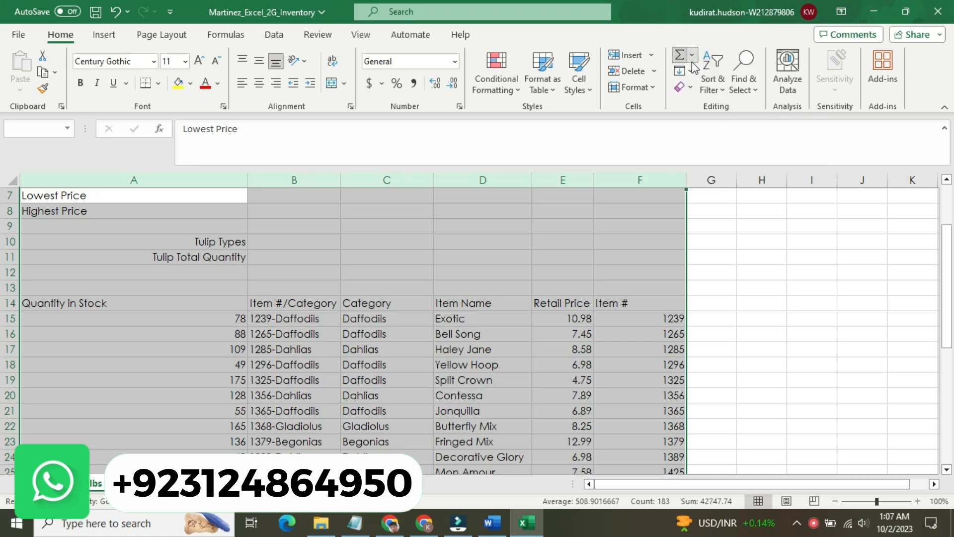
click(691, 71)
click(691, 76)
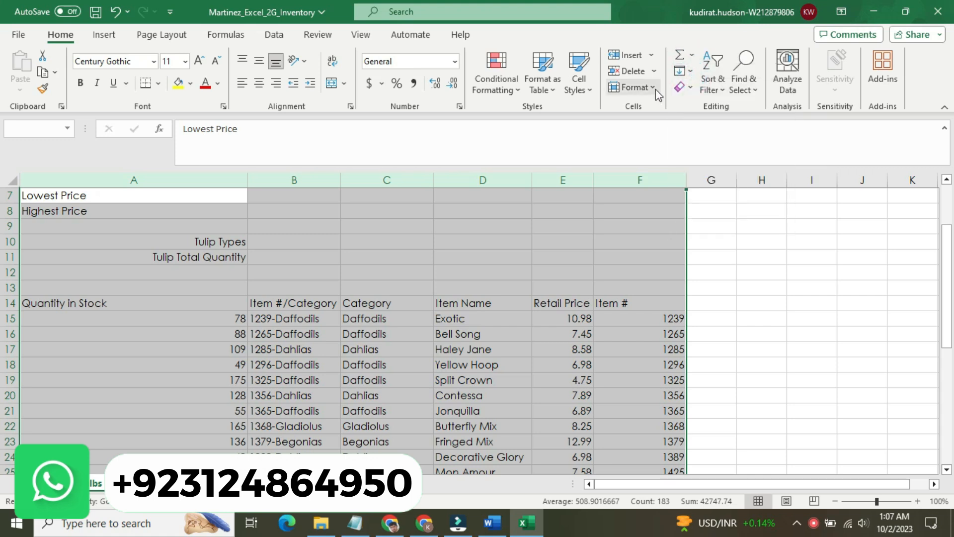
click(634, 87)
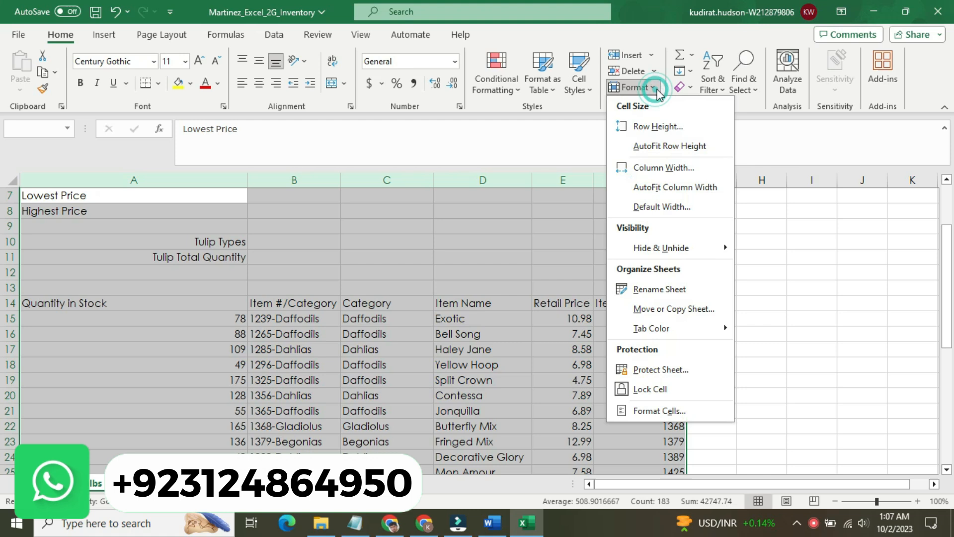
click(683, 187)
click(687, 247)
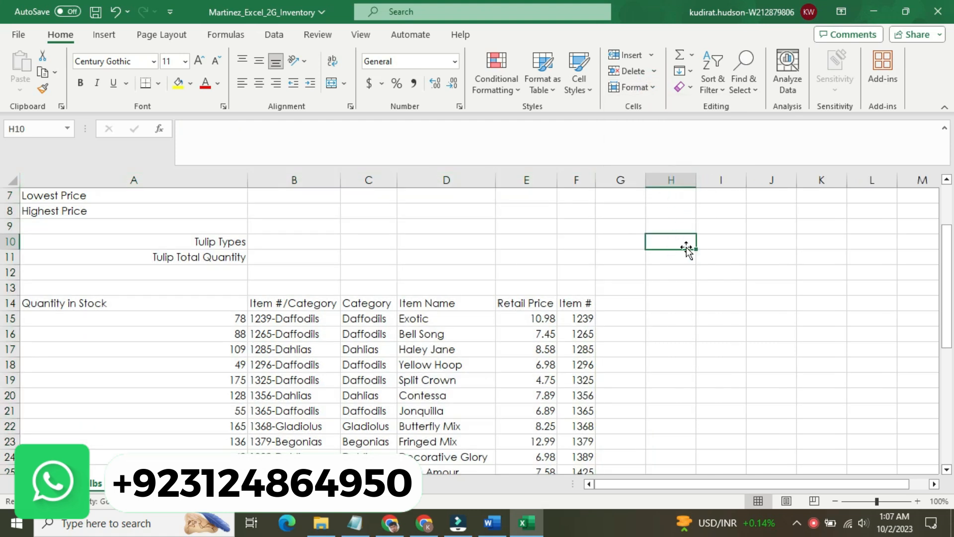
Step: Switch to the Word instructions, set the step 4 text back to 9 pt and remove its highlight
click(492, 522)
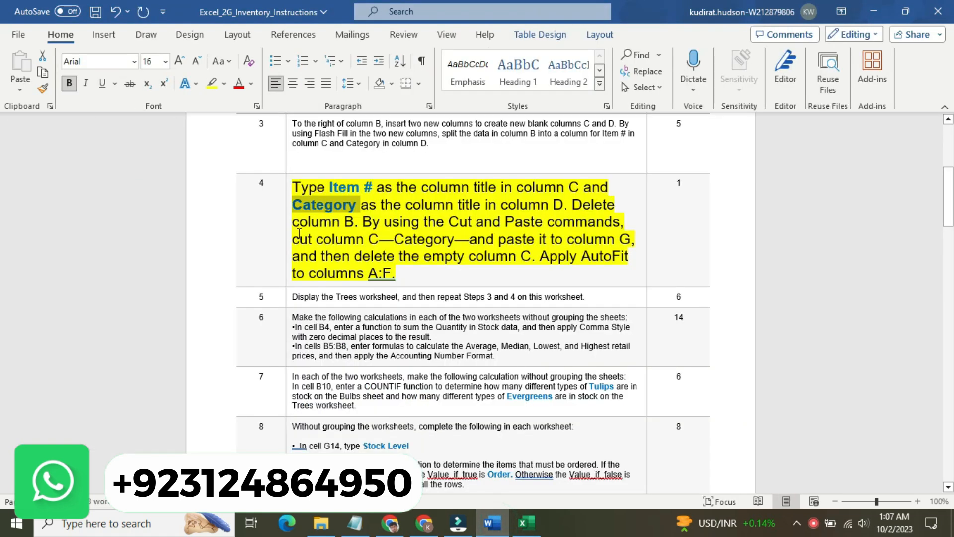
click(287, 211)
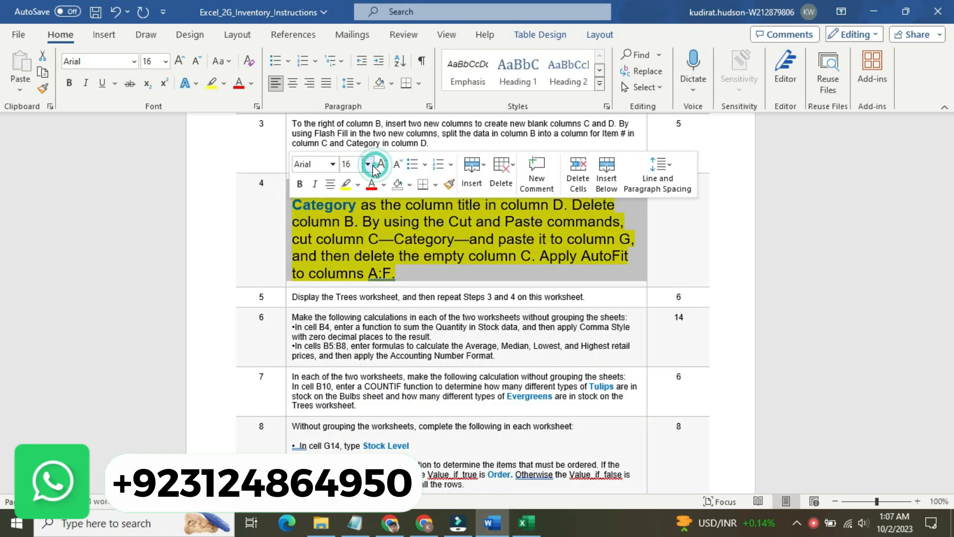
click(368, 164)
click(350, 198)
click(358, 184)
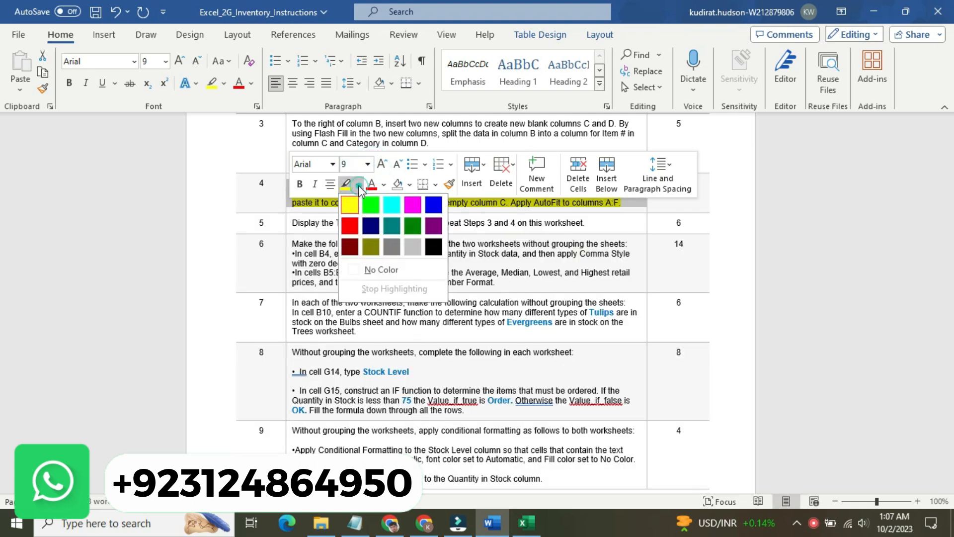
click(379, 271)
Step: Enlarge the step 5 instruction text to 16 pt and highlight it in yellow
click(288, 227)
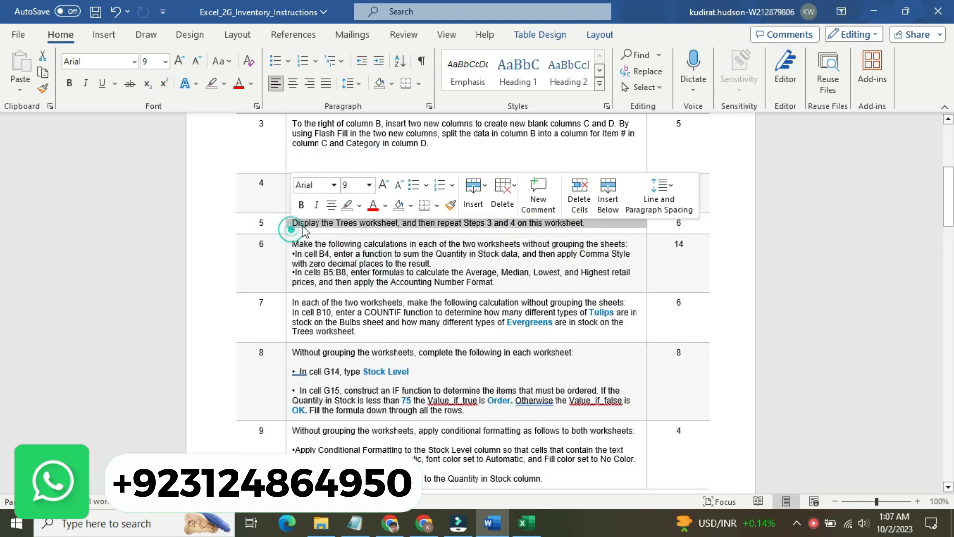
click(369, 184)
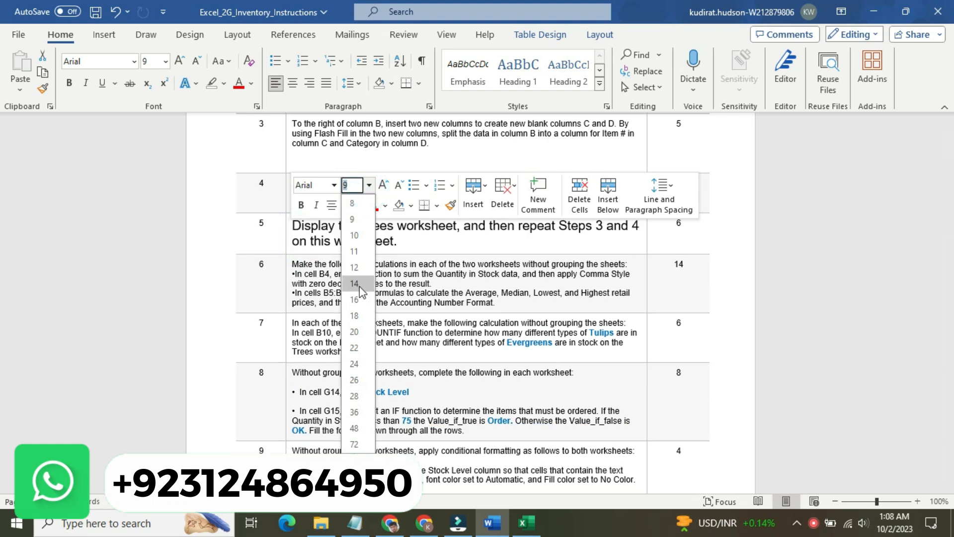
click(360, 296)
click(360, 205)
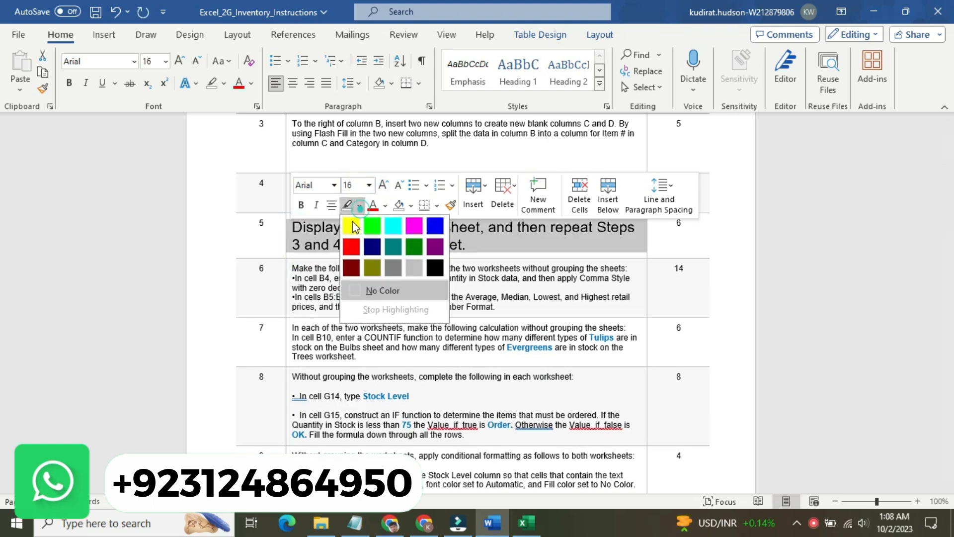
click(353, 227)
click(314, 227)
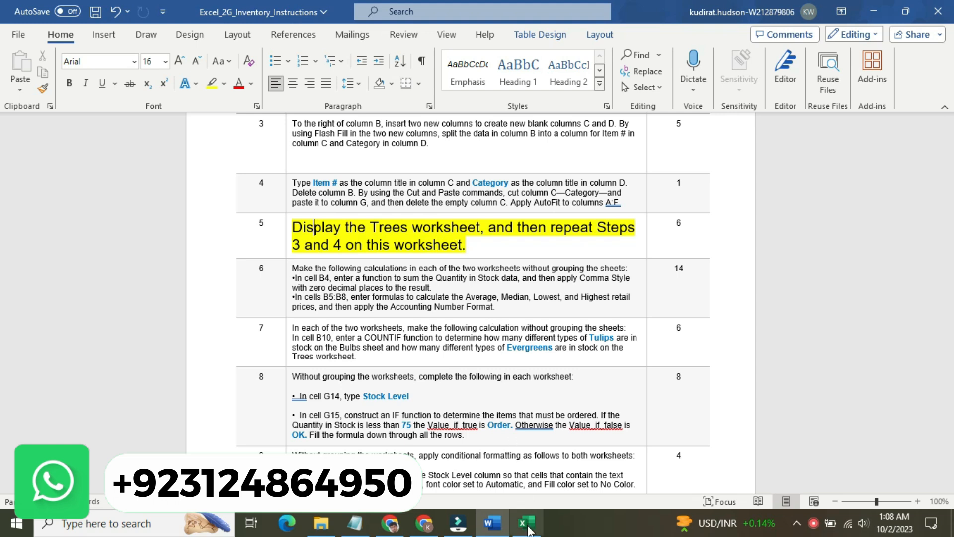
Step: Switch to the Excel workbook and insert two blank columns, C and D, after column B on the Trees sheet
mouse_move(531, 533)
click(527, 438)
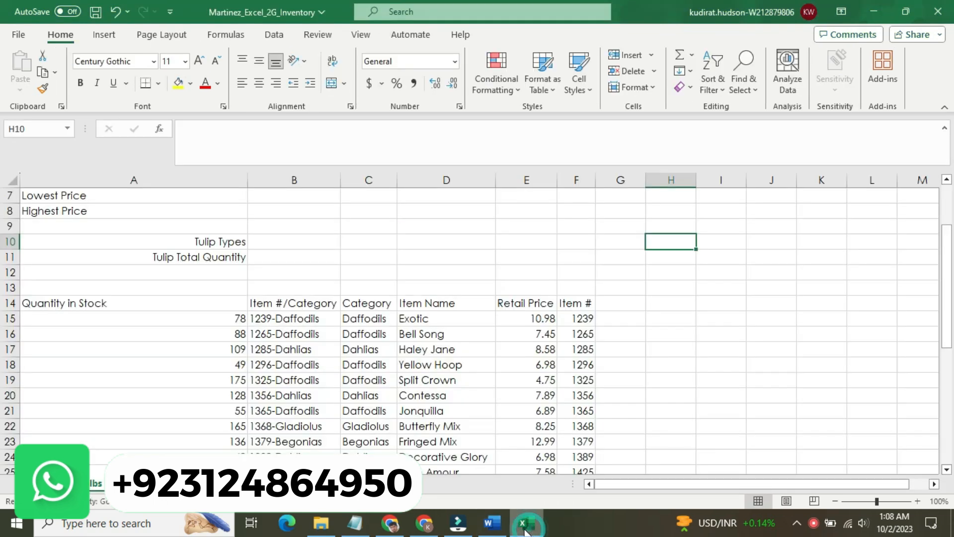
key(ctrl+Page_Down)
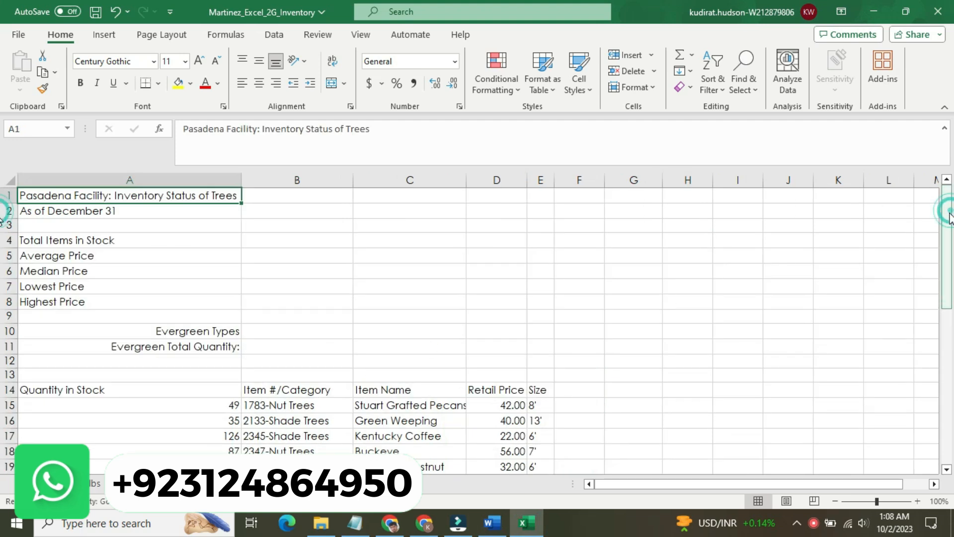
right_click(410, 175)
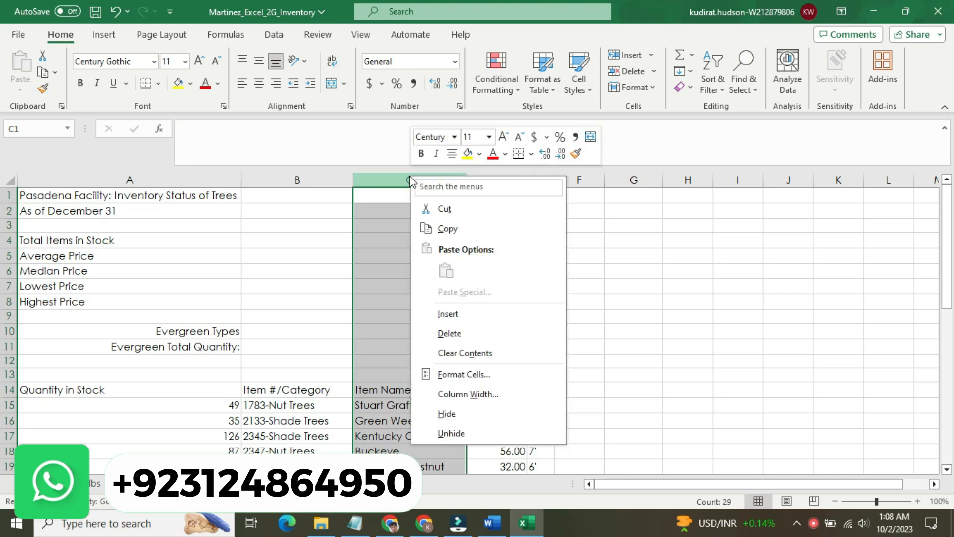
click(457, 314)
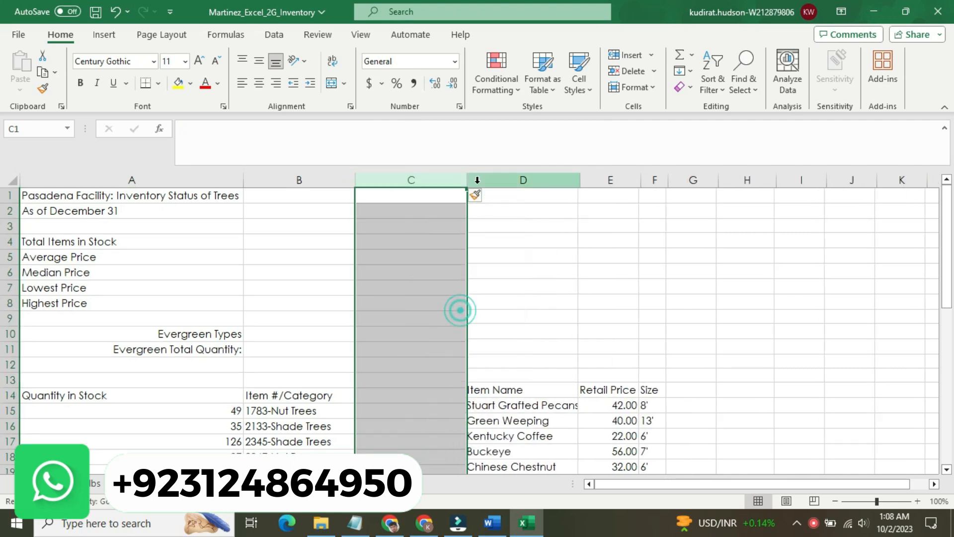
right_click(494, 177)
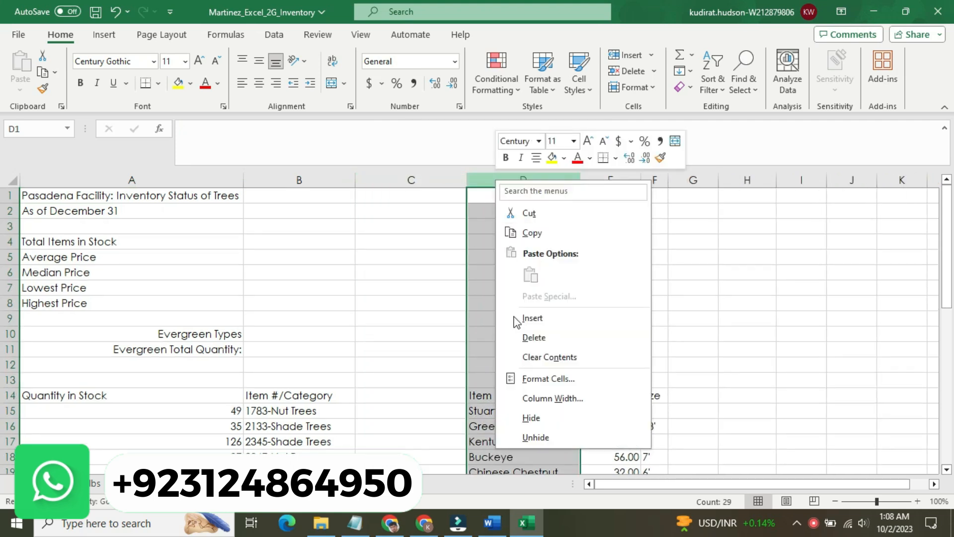
click(526, 318)
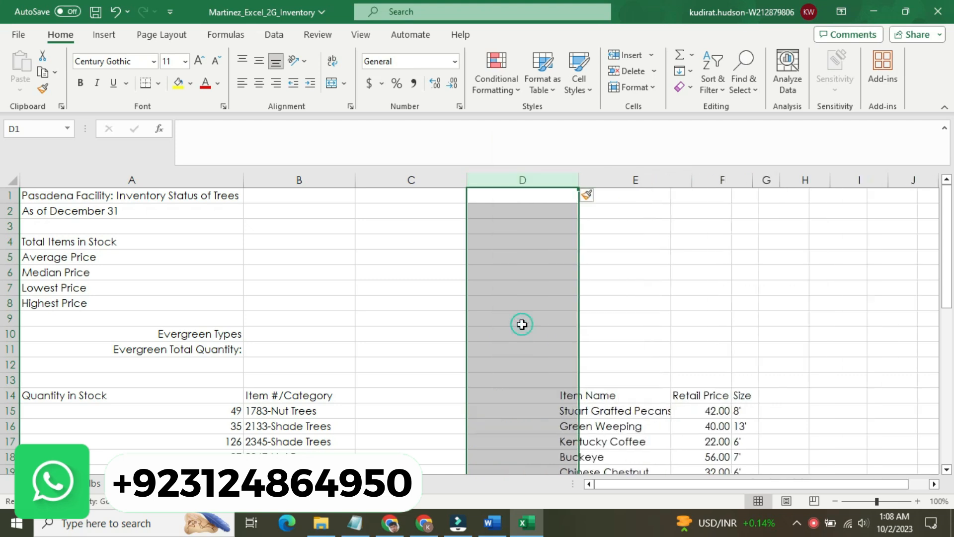
click(561, 324)
Step: Enter 1783 in cell C15 of the Trees sheet and Flash Fill the item numbers down column C
drag(949, 268, 951, 332)
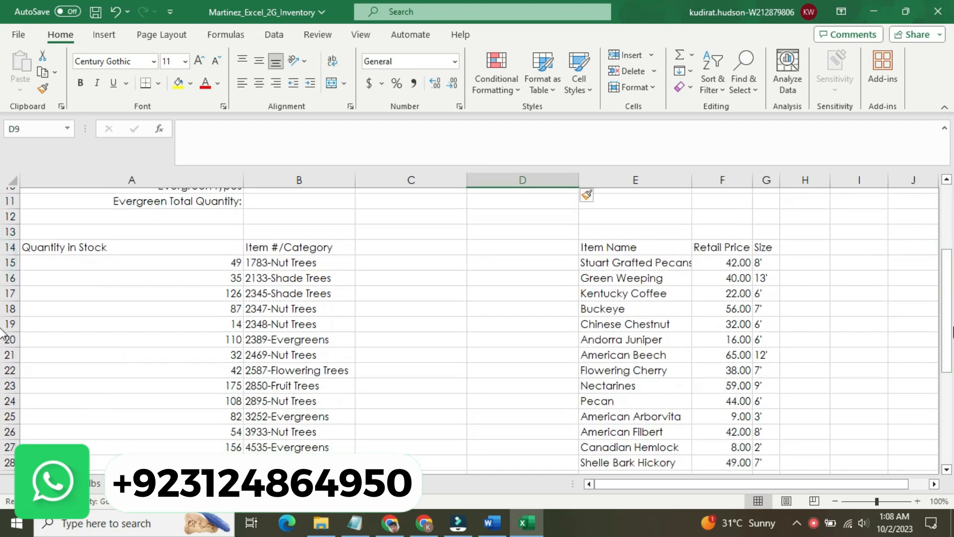
click(404, 268)
click(315, 261)
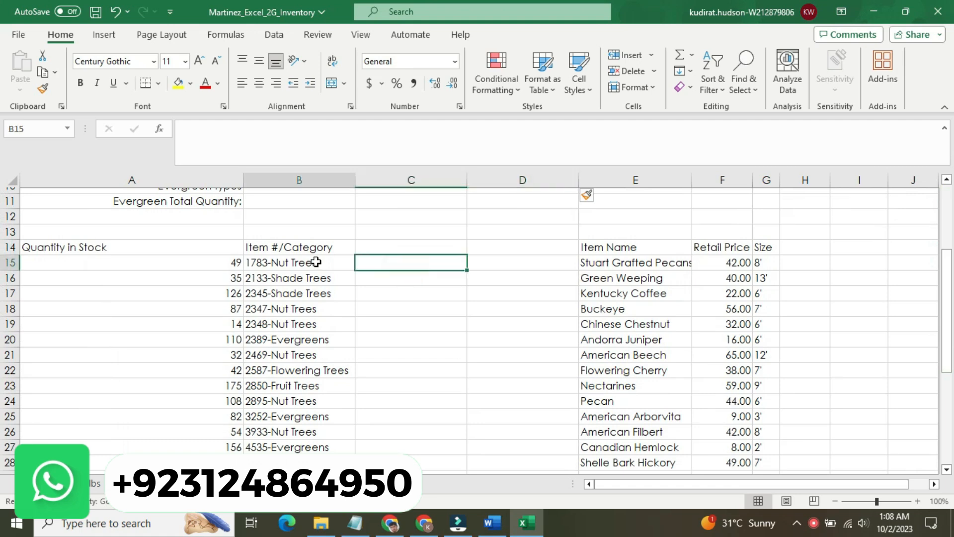
click(394, 266)
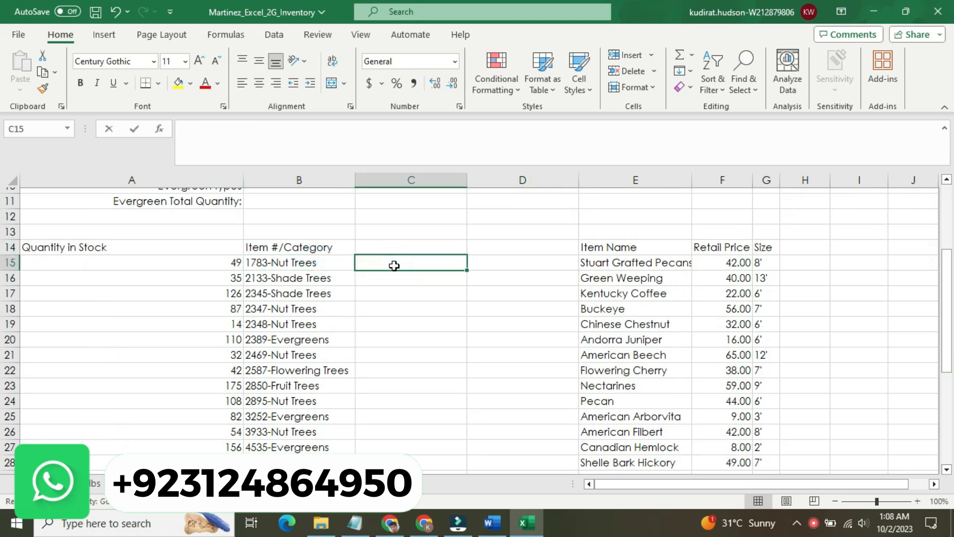
text(1783)
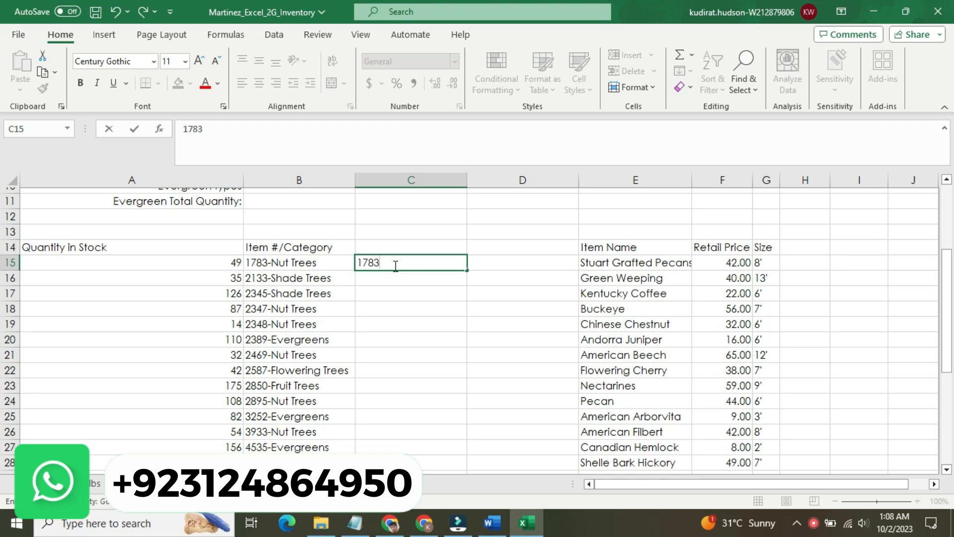
key(Return)
click(409, 264)
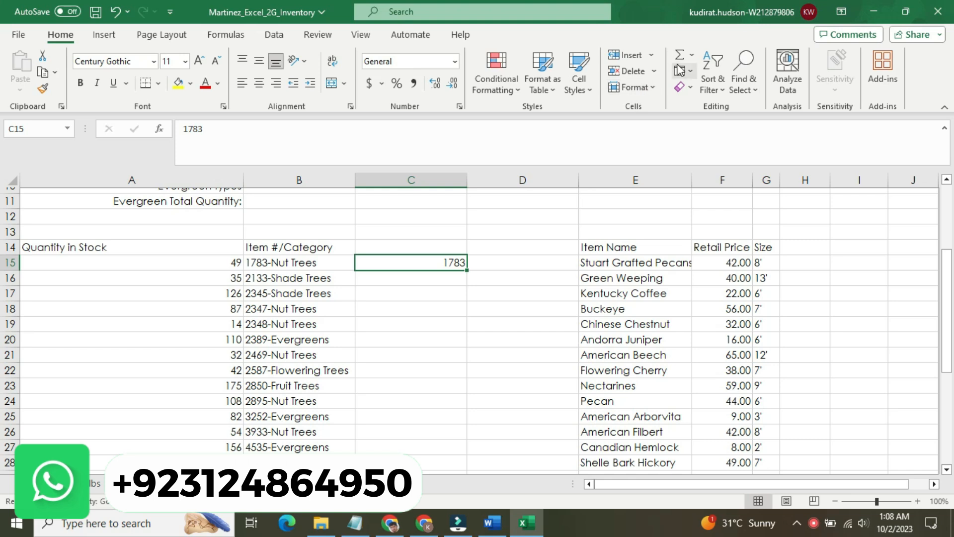
click(689, 71)
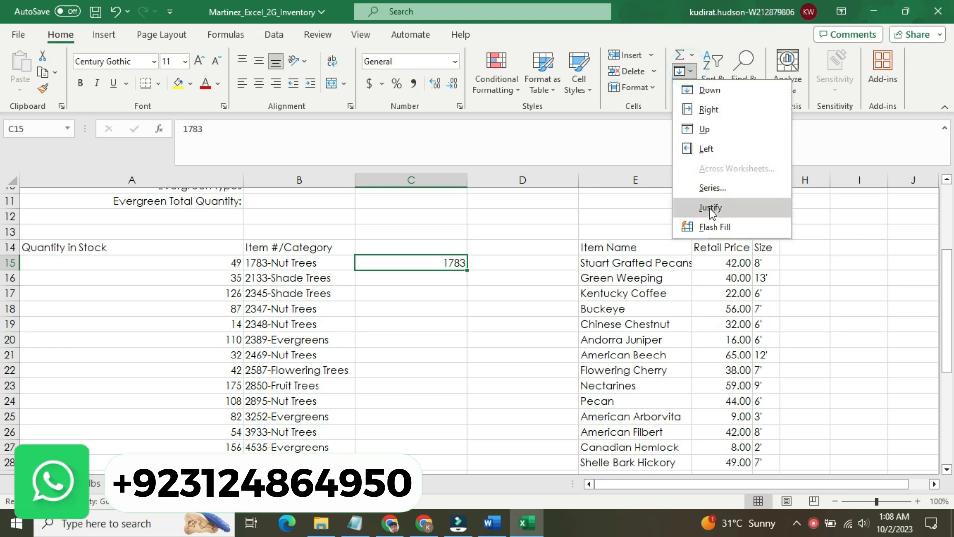
click(711, 226)
Step: Enter Nut Trees in cell D15 of the Trees sheet and Flash Fill the categories down column D
click(551, 264)
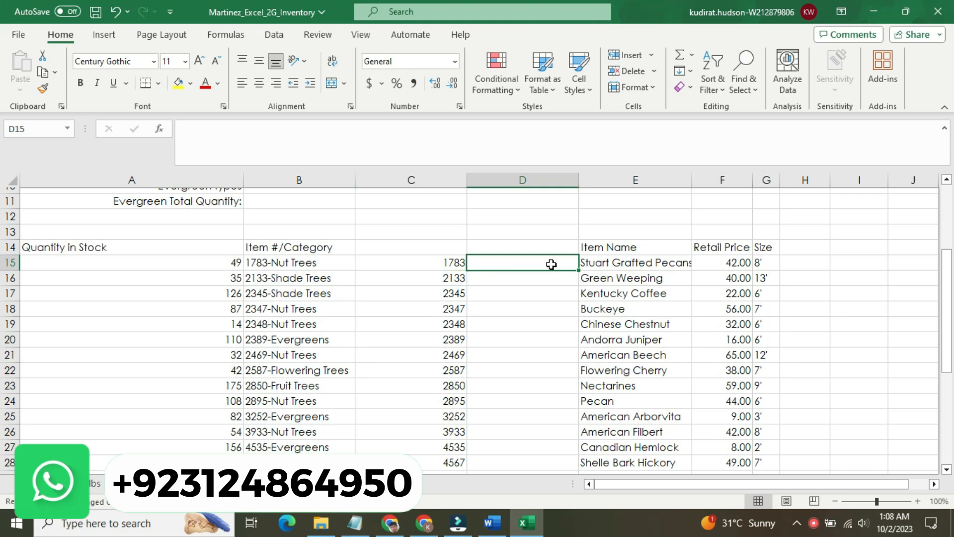
text(Nut Trees)
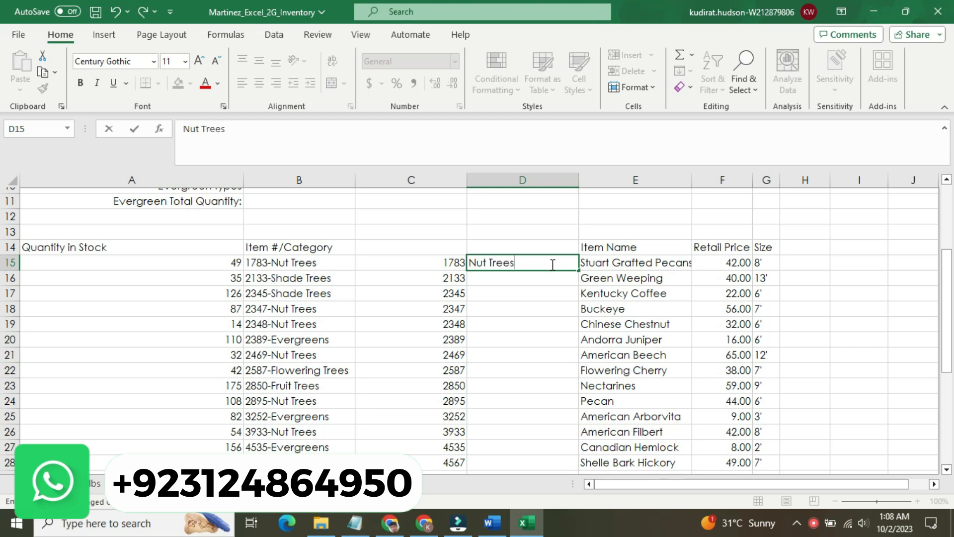
key(Return)
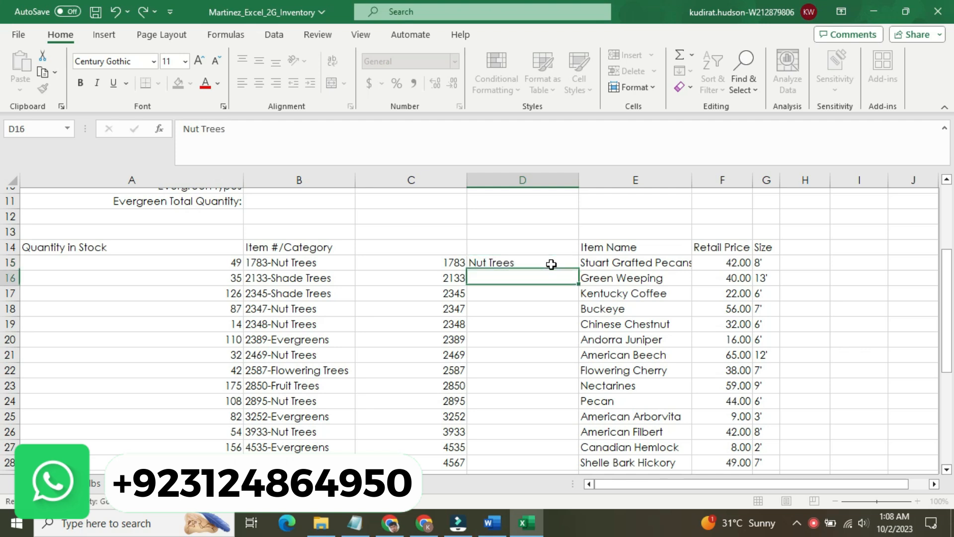
click(553, 261)
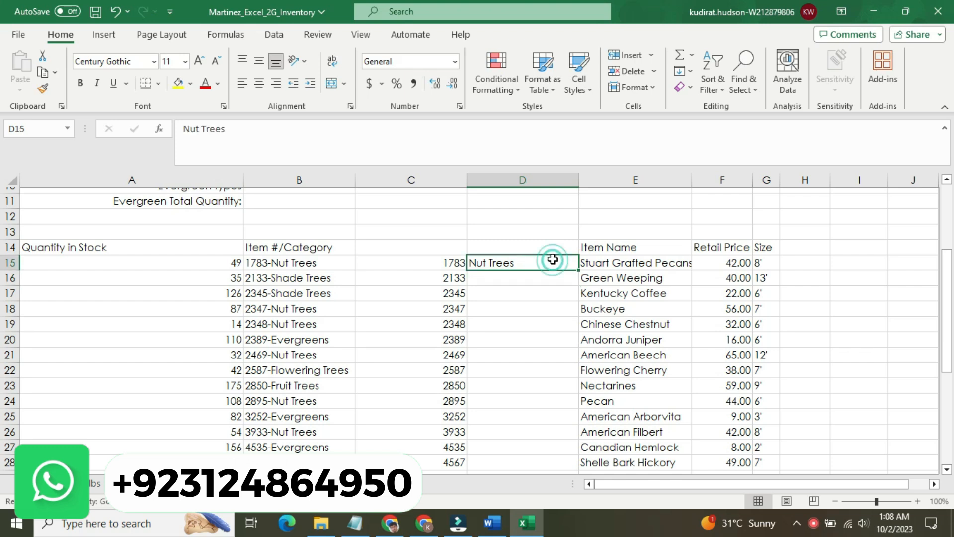
click(683, 71)
click(711, 227)
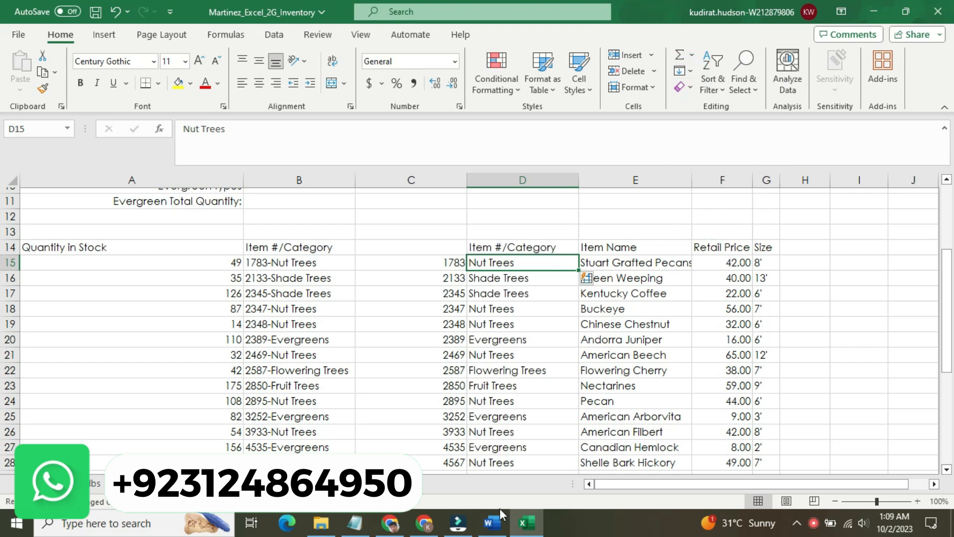
Step: Copy the title Item # from step 4 of the Word instructions and paste it into cell C14 of the Excel workbook
click(492, 522)
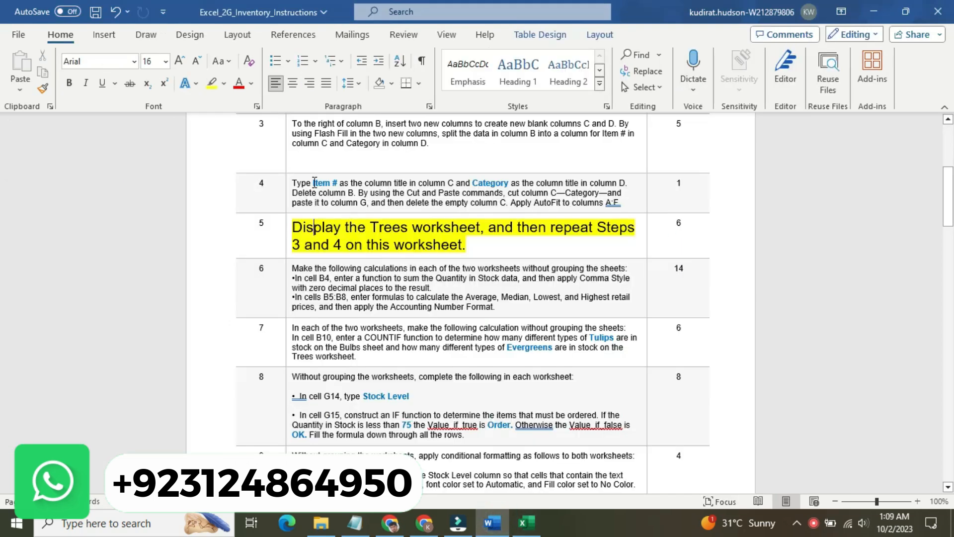
drag(313, 180, 337, 179)
key(ctrl+c)
click(527, 523)
click(423, 247)
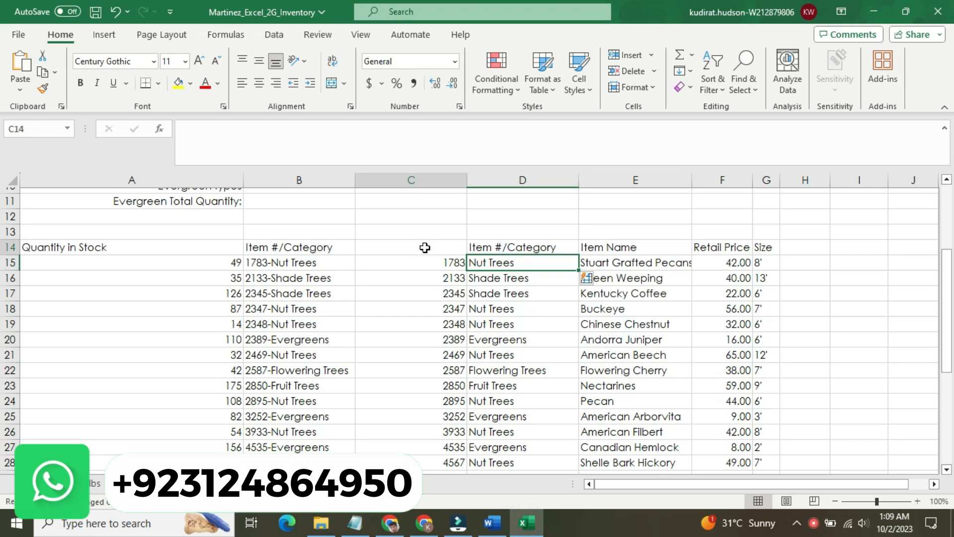
click(422, 138)
key(ctrl+v)
key(Return)
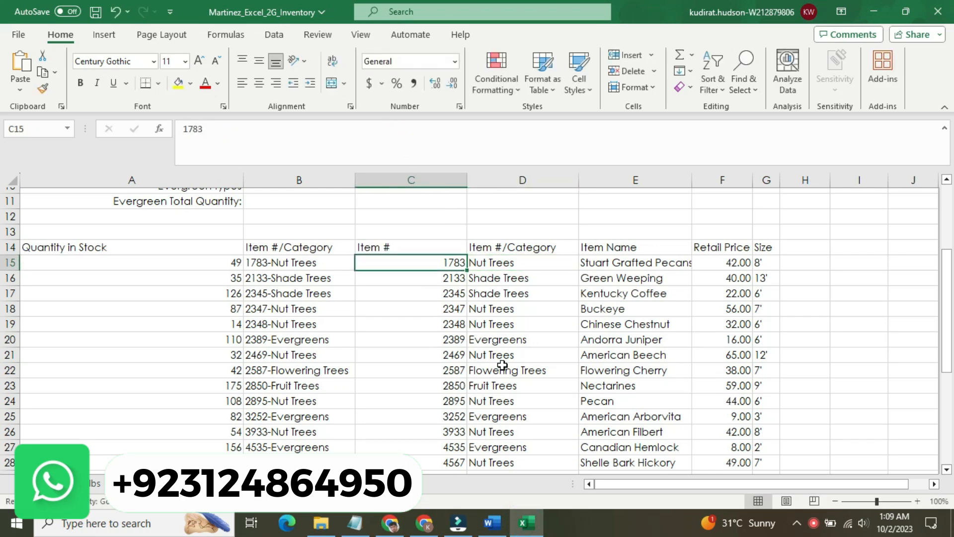
Step: Copy the title Category from the Word instructions and replace the contents of cell D14 in the Excel workbook with it
click(507, 529)
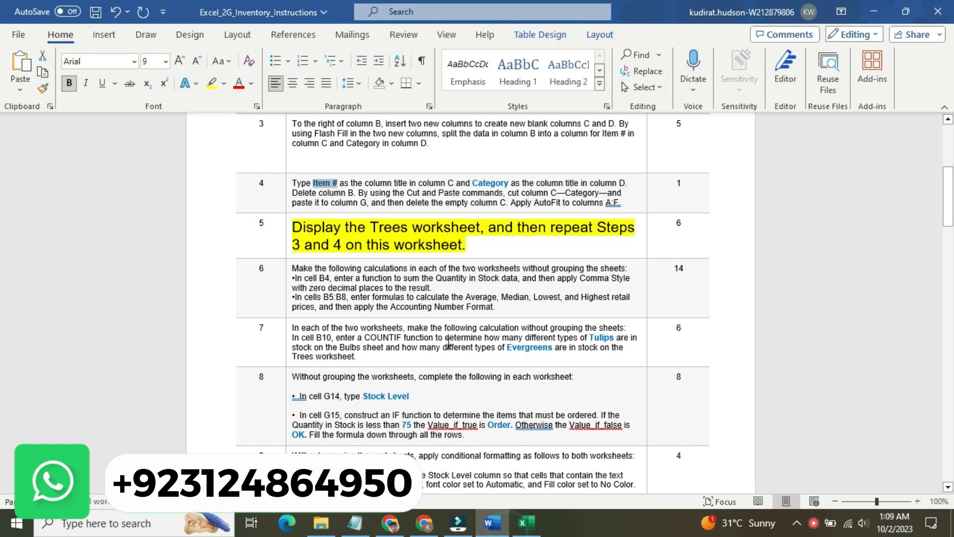
drag(473, 183, 508, 184)
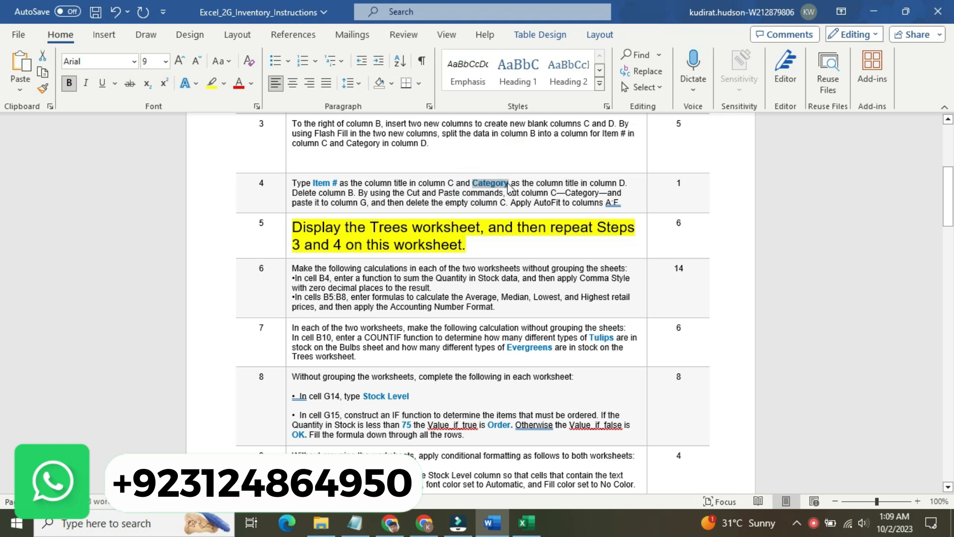
click(528, 524)
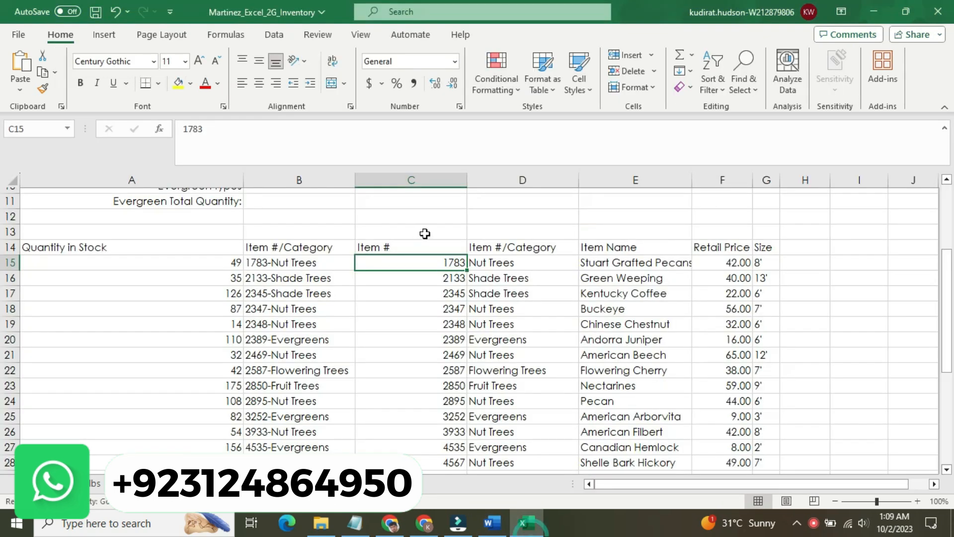
click(506, 249)
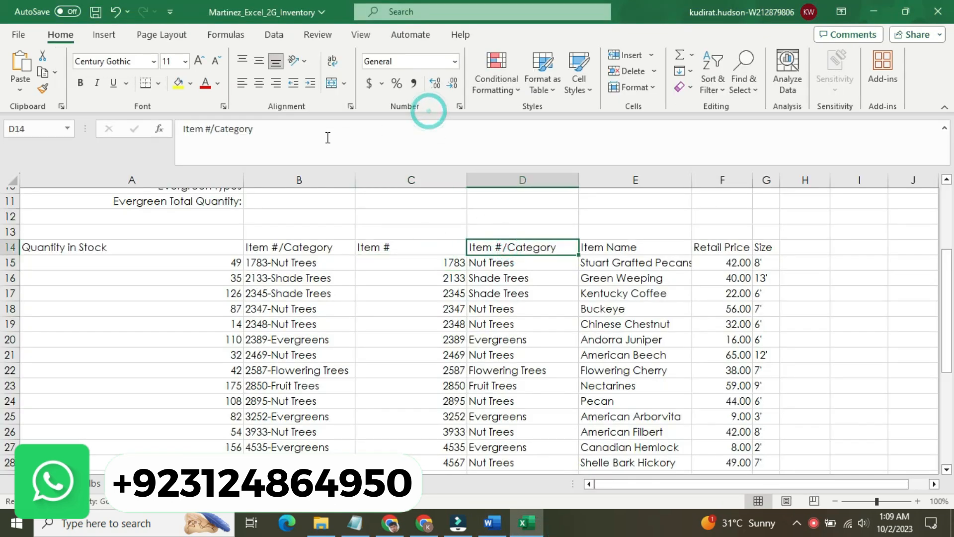
click(258, 131)
triple_click(259, 131)
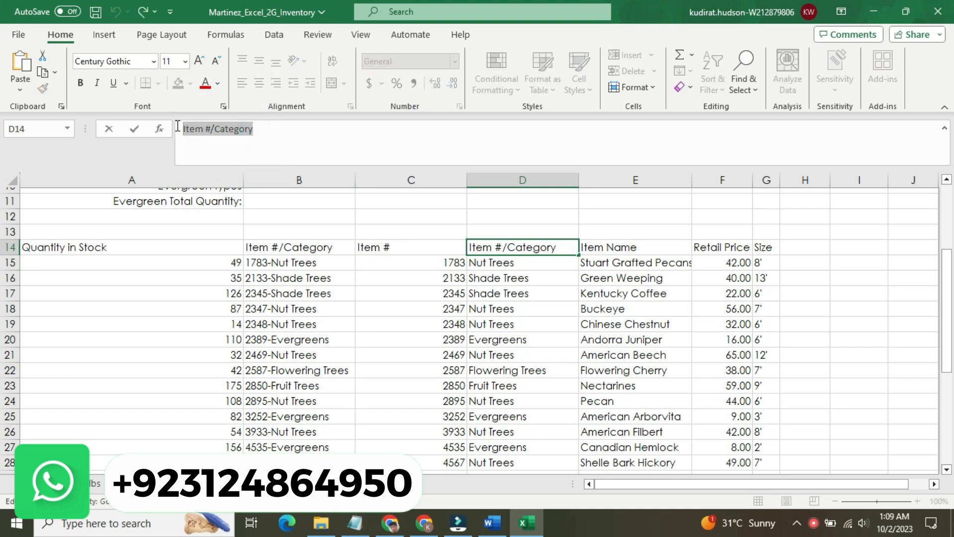
key(ctrl+v)
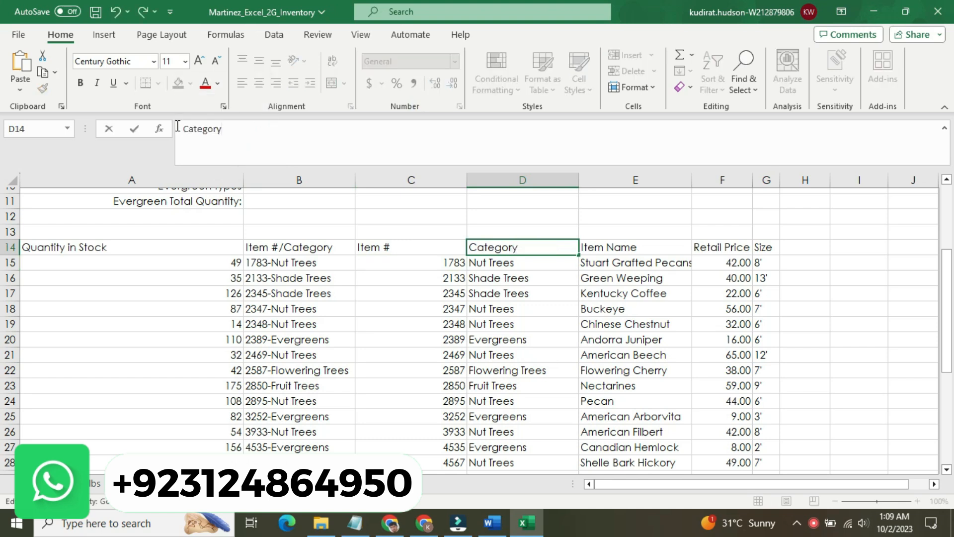
key(Return)
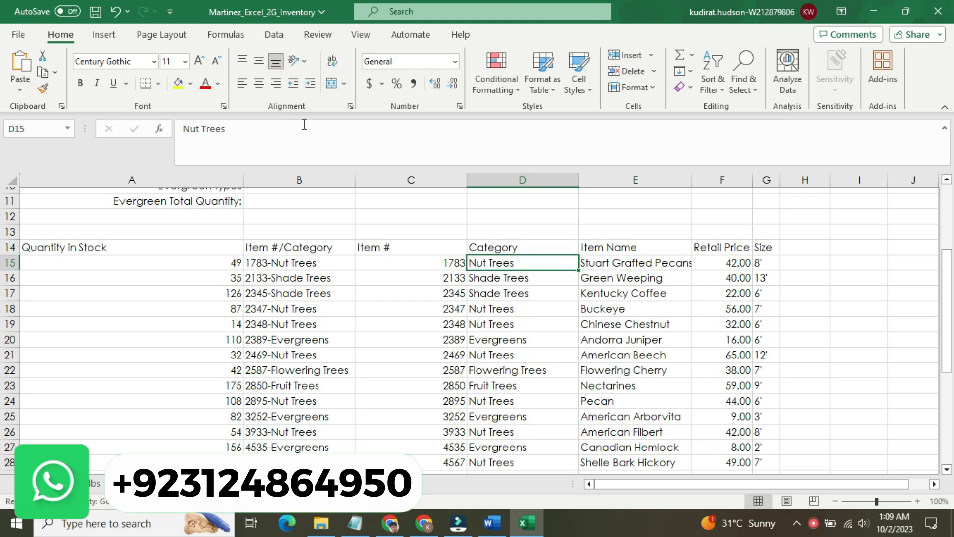
Step: Check the Word instructions, return to the Excel workbook, cut column C of the Trees sheet and paste it onto column G
click(492, 523)
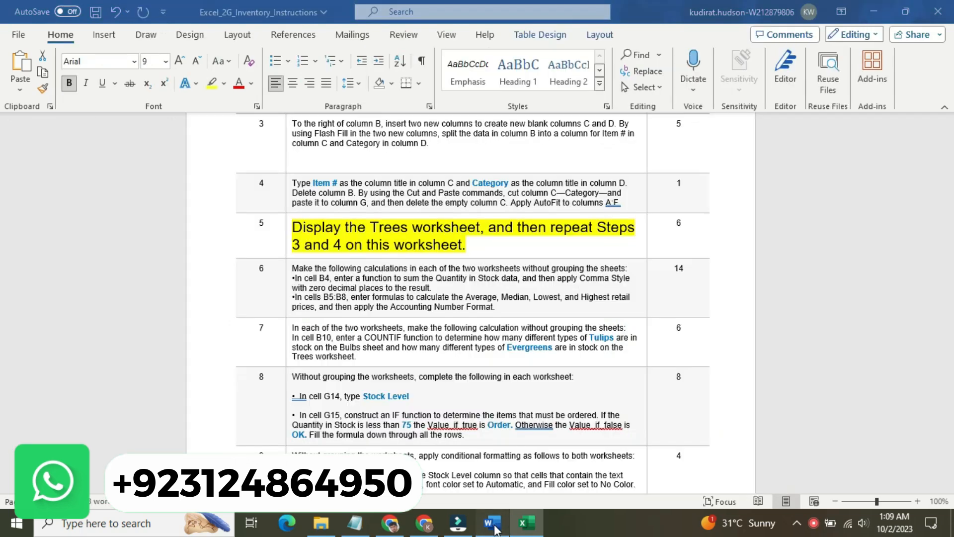
click(534, 526)
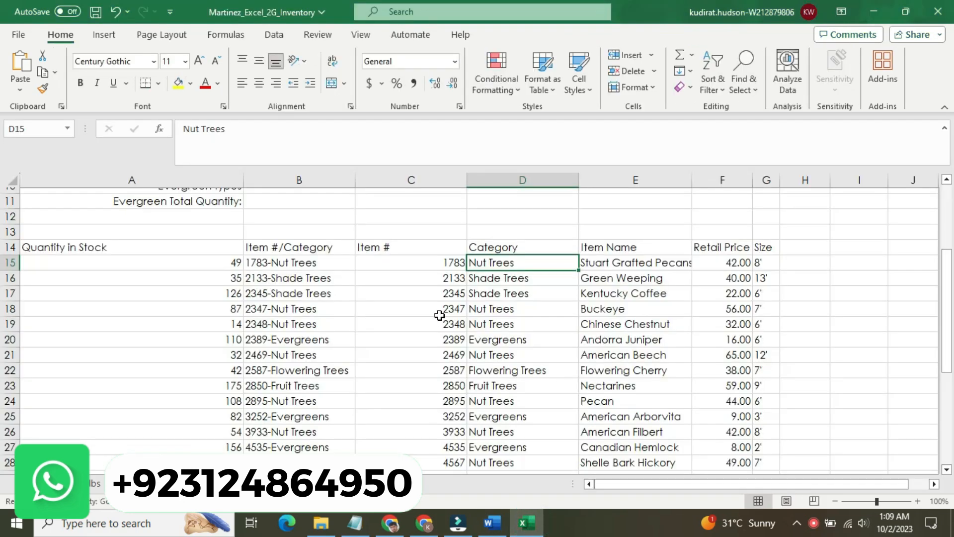
click(425, 180)
right_click(428, 180)
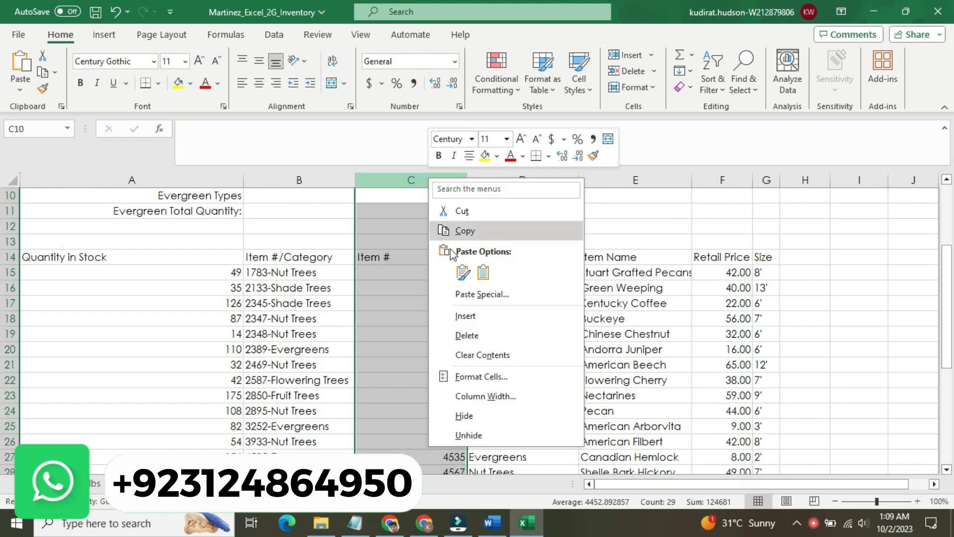
click(457, 211)
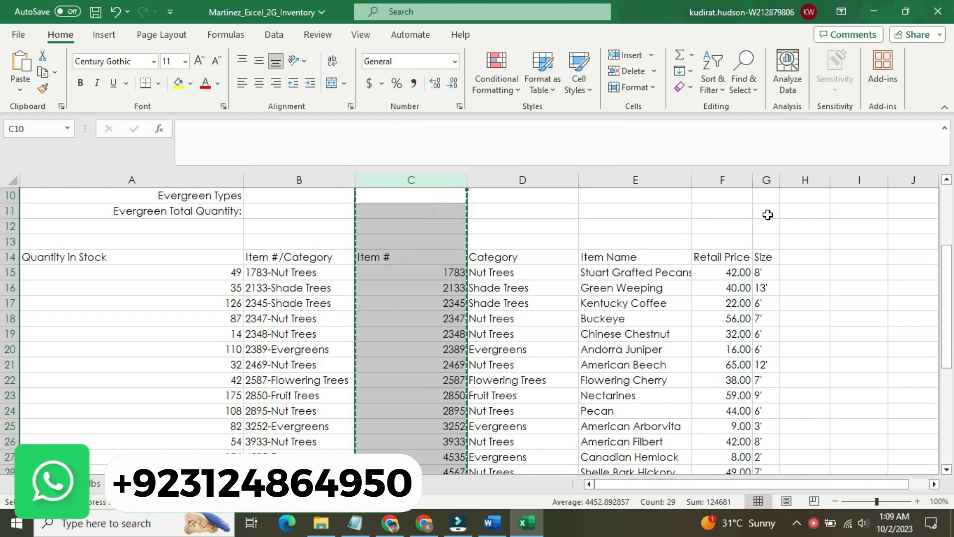
click(765, 180)
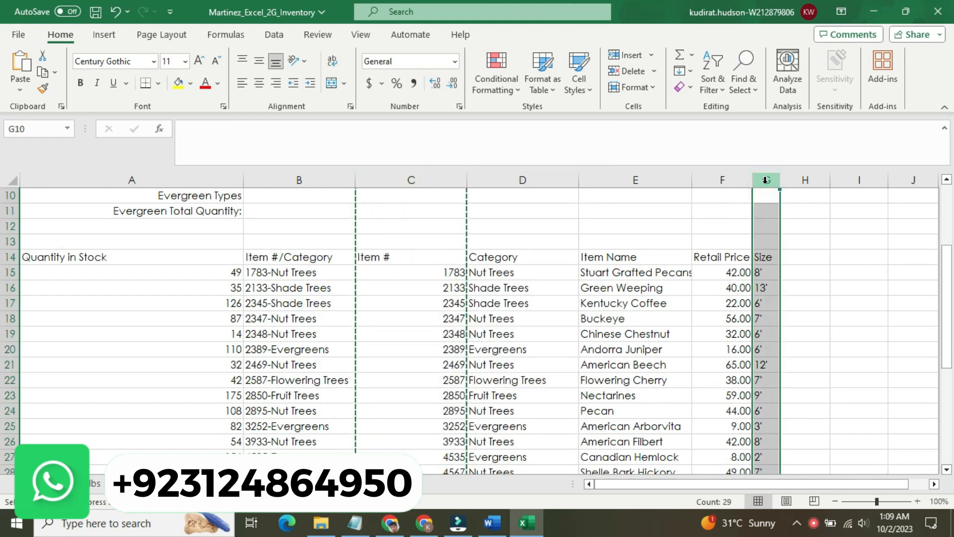
click(21, 67)
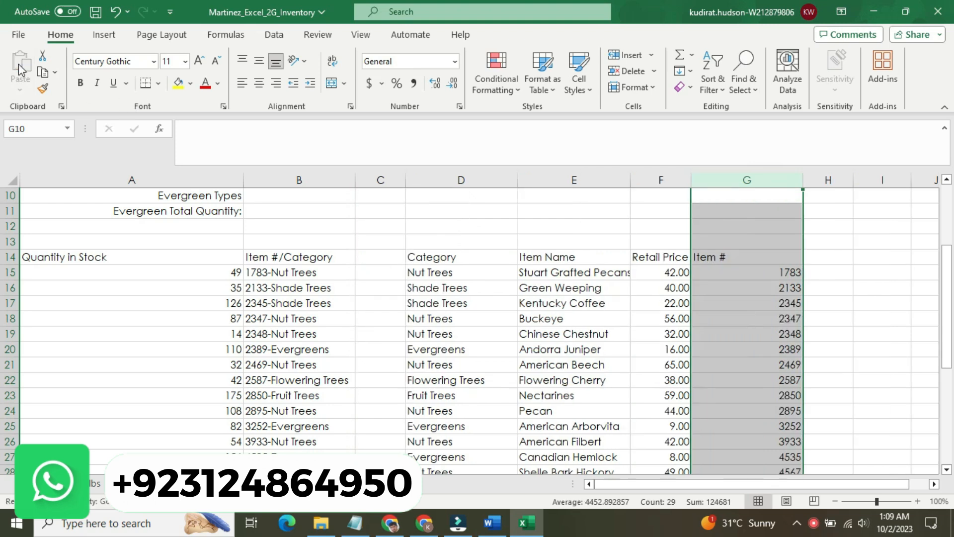
Step: Delete the empty column C from the Trees sheet and return to the top of the sheet
click(438, 318)
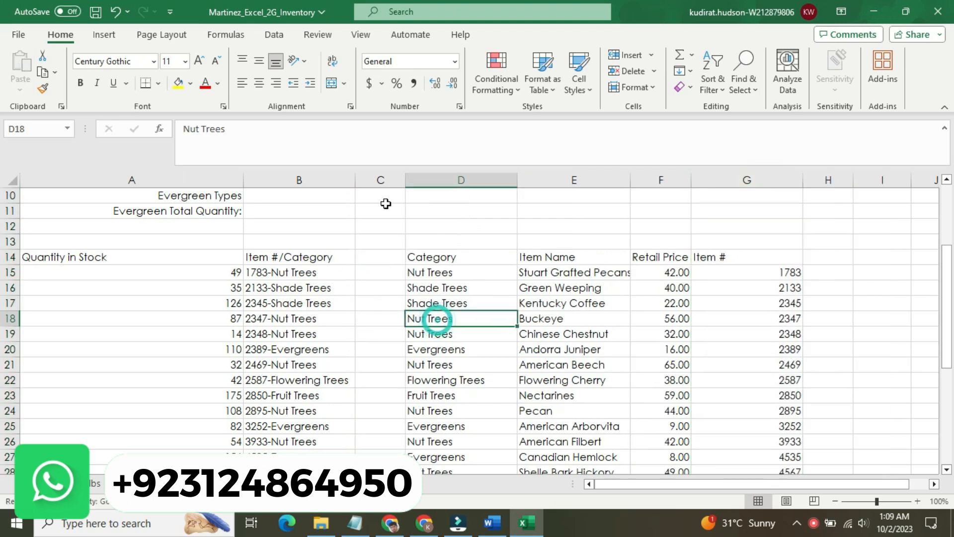
click(381, 180)
right_click(382, 183)
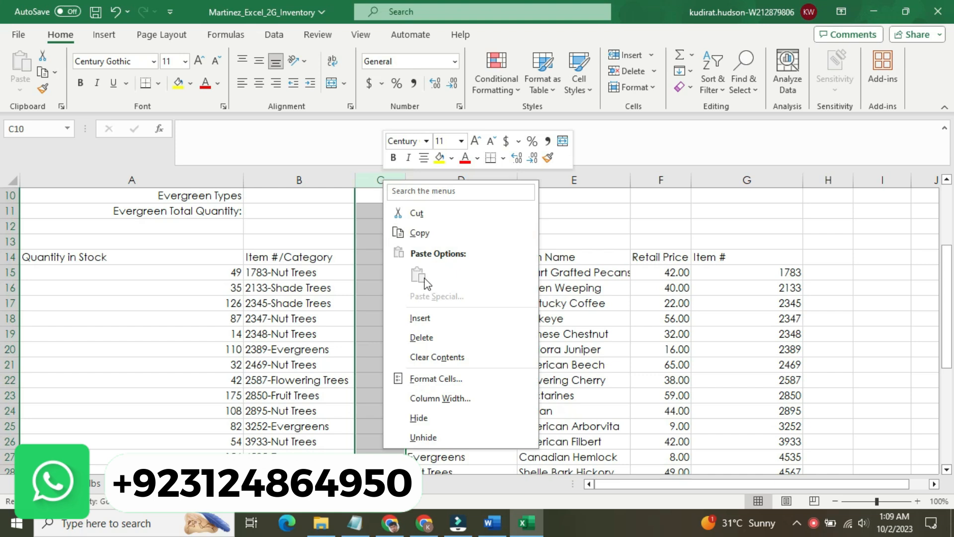
click(421, 337)
click(415, 319)
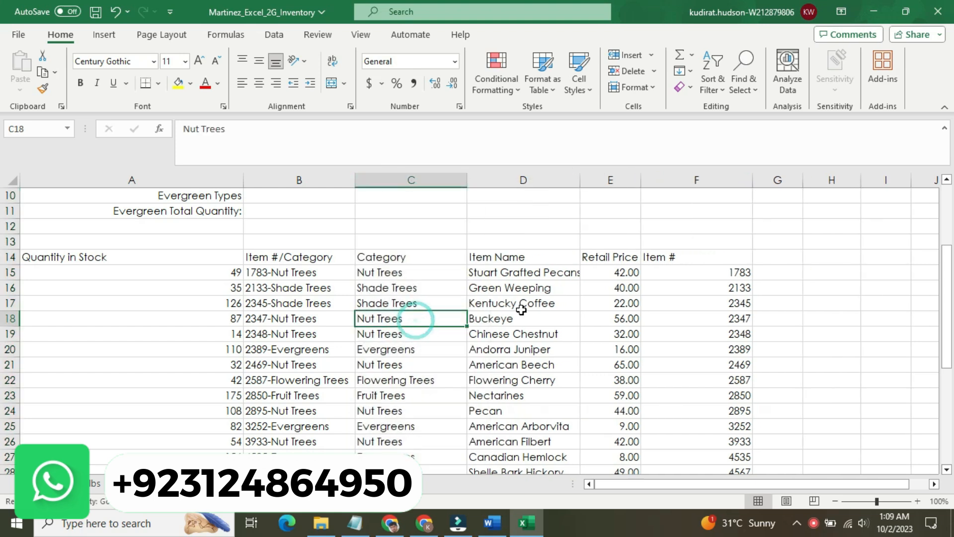
drag(946, 284, 939, 214)
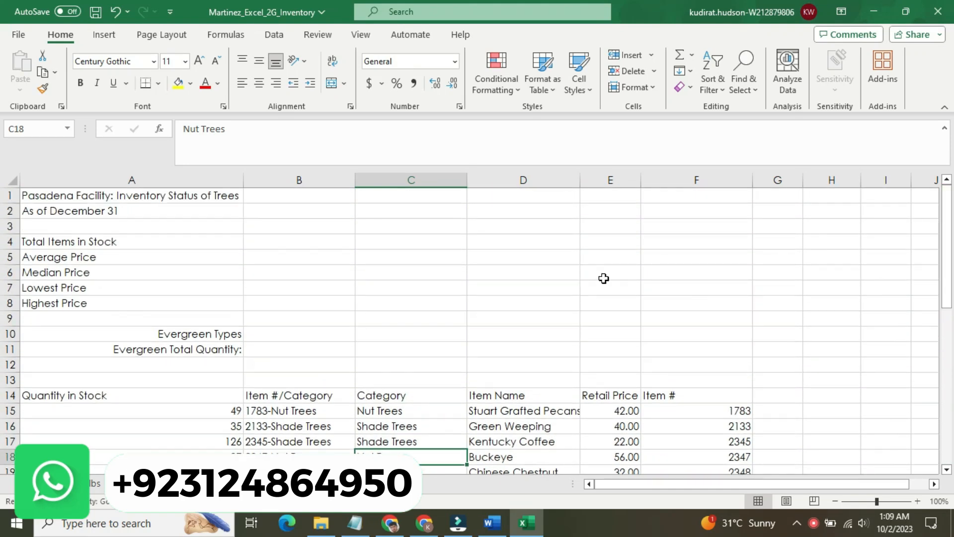
click(512, 287)
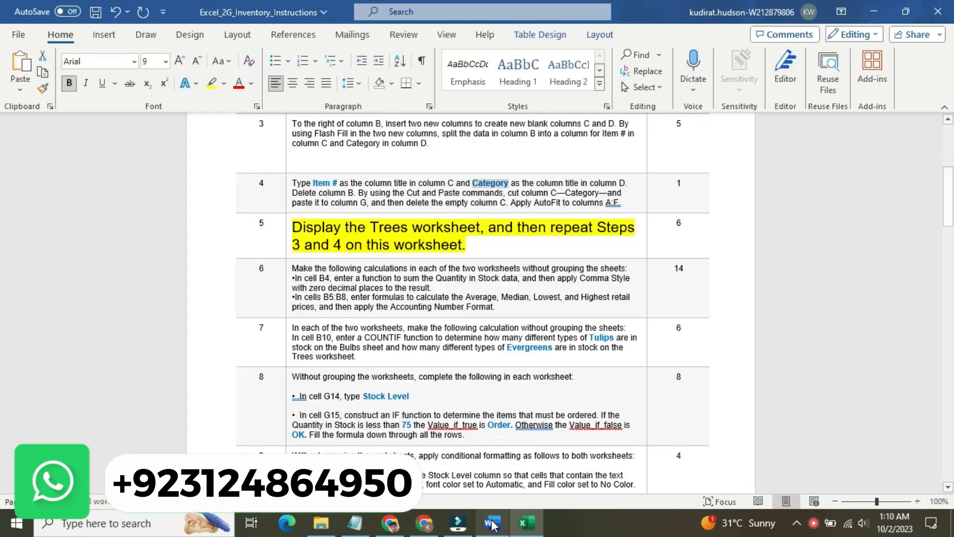
Step: Switch to the Word instructions, set the step 5 text back to 9 pt and remove its highlight
click(492, 522)
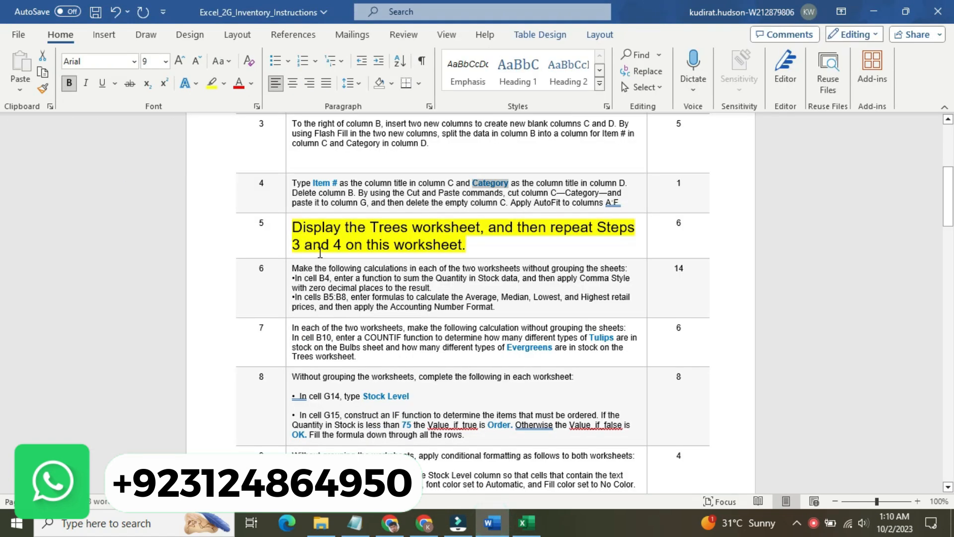
click(289, 233)
click(368, 186)
click(363, 223)
click(358, 206)
click(366, 292)
Step: Enlarge the step 6 instruction text to 16 pt and highlight it in yellow
click(290, 264)
click(368, 221)
click(354, 335)
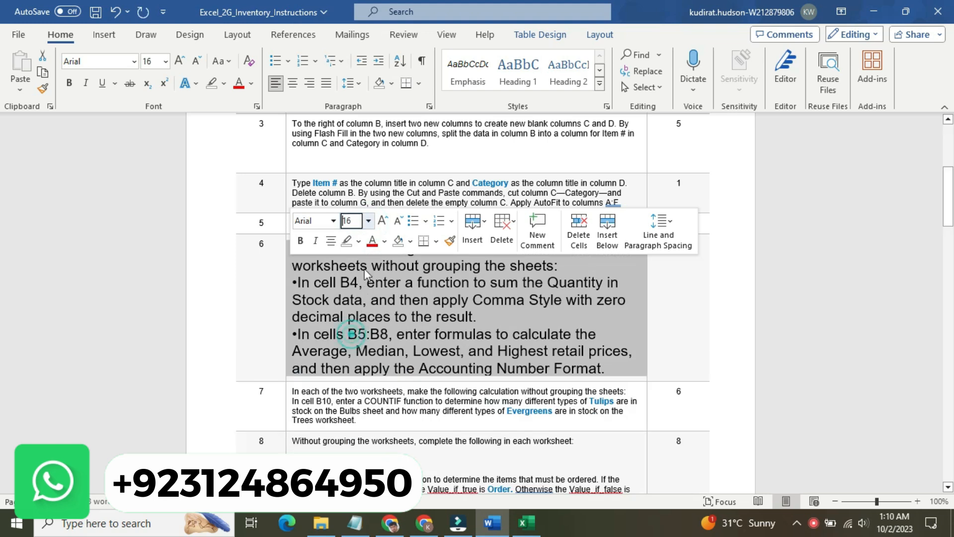
click(359, 243)
click(350, 260)
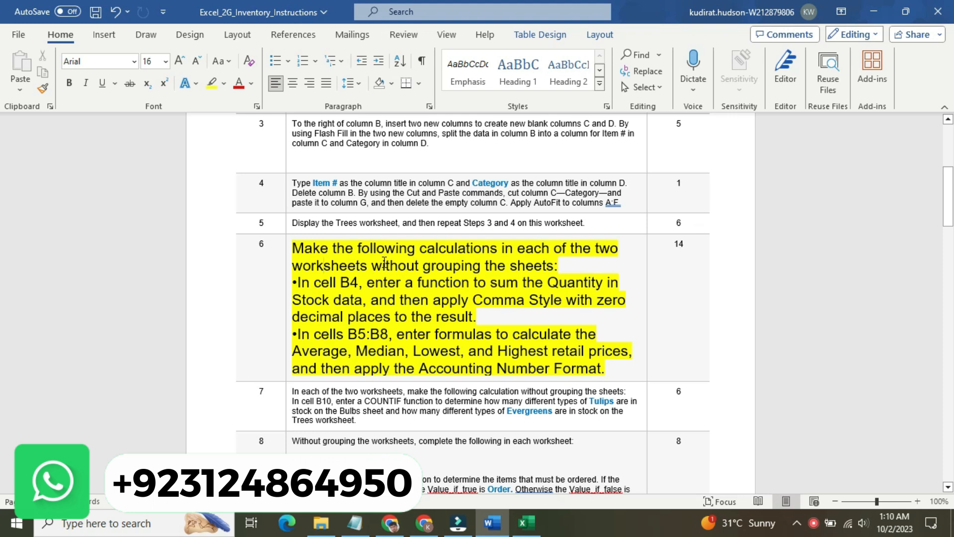
Step: Review the cell B4 instruction in step 6 against the inventory data on the Trees sheet in Excel, ending in the Word instructions
drag(301, 282, 361, 281)
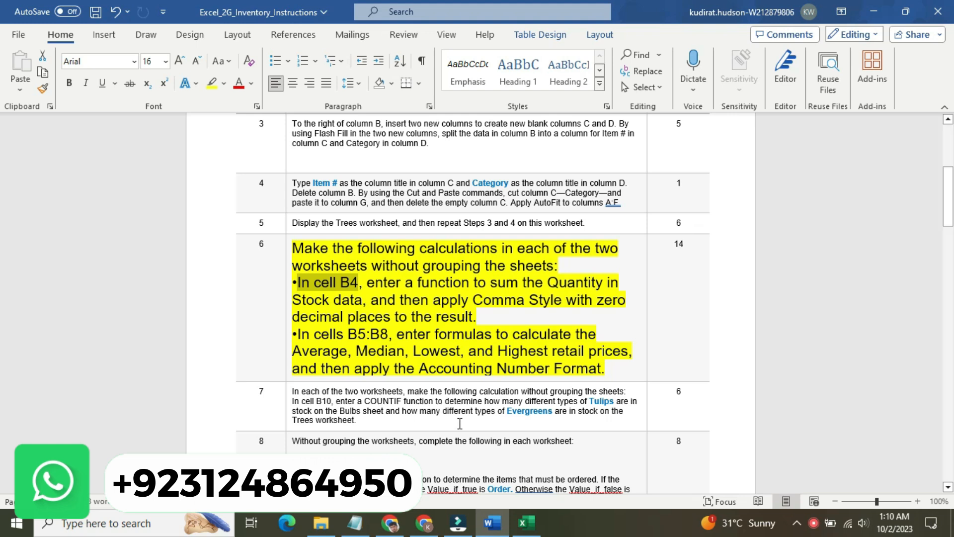
click(528, 527)
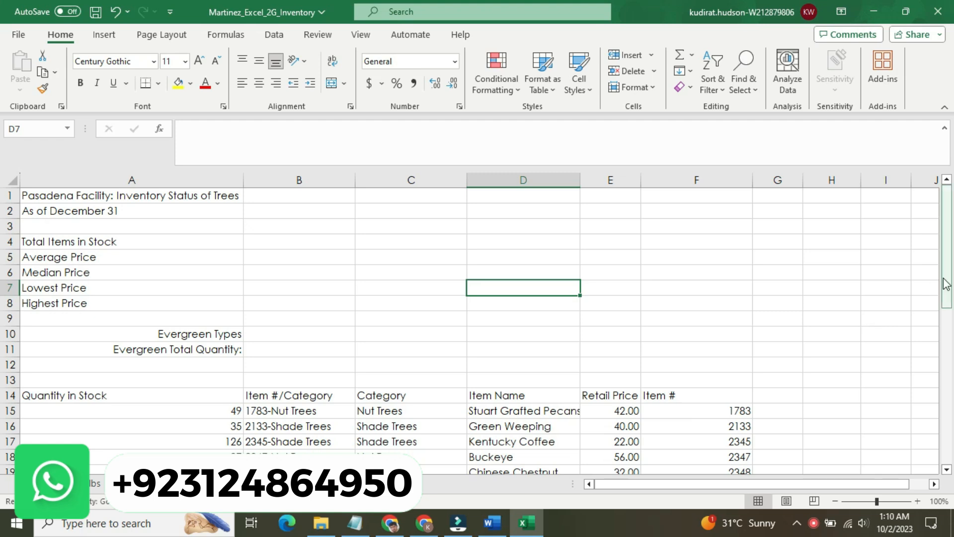
drag(947, 284, 952, 472)
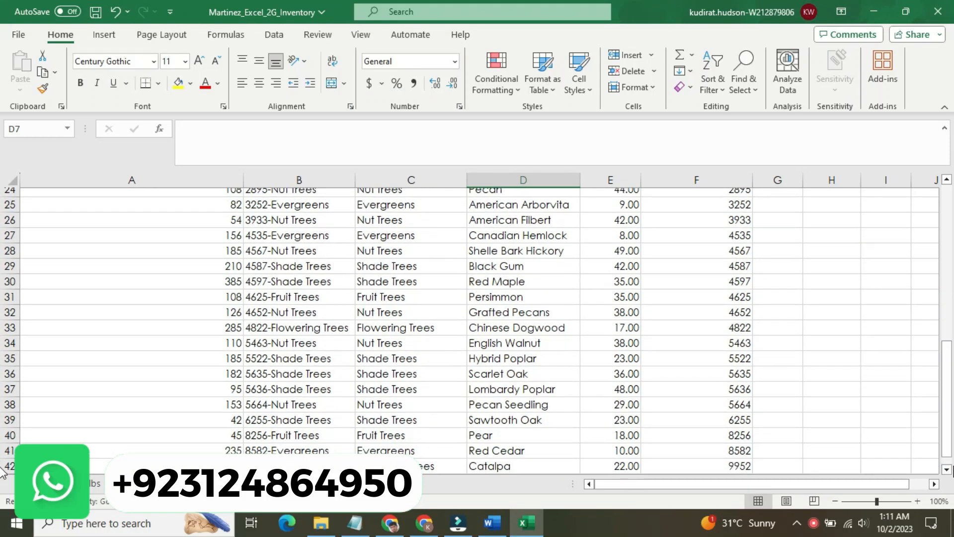
drag(944, 434, 934, 342)
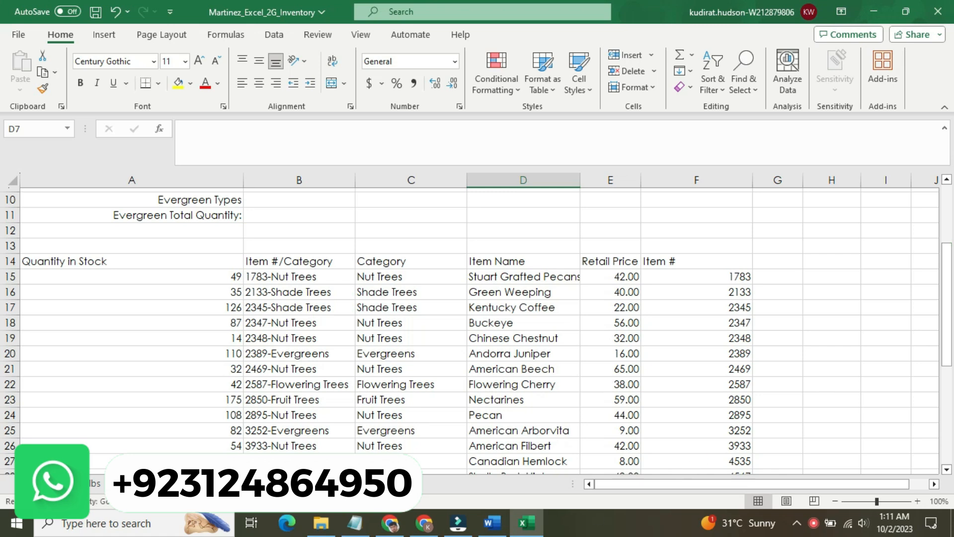
click(492, 531)
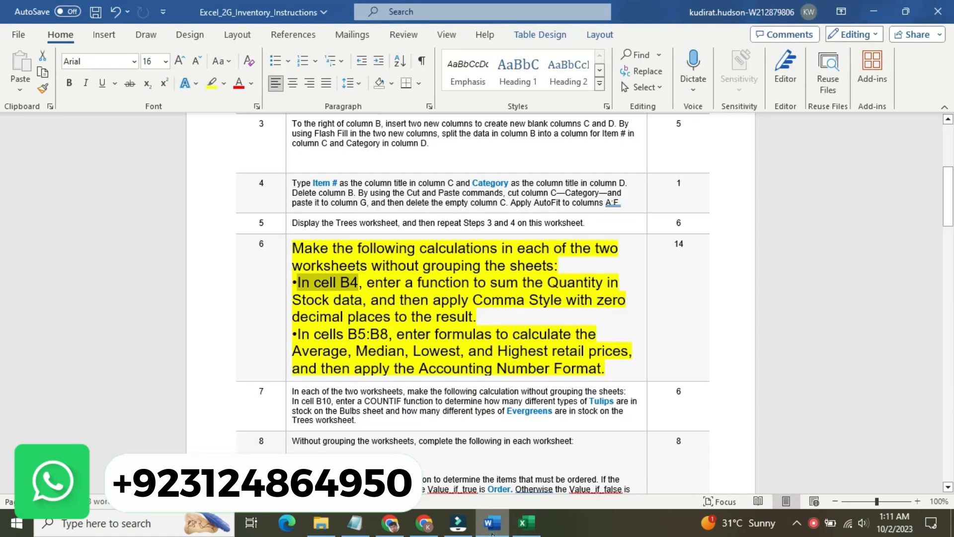
click(519, 529)
click(505, 532)
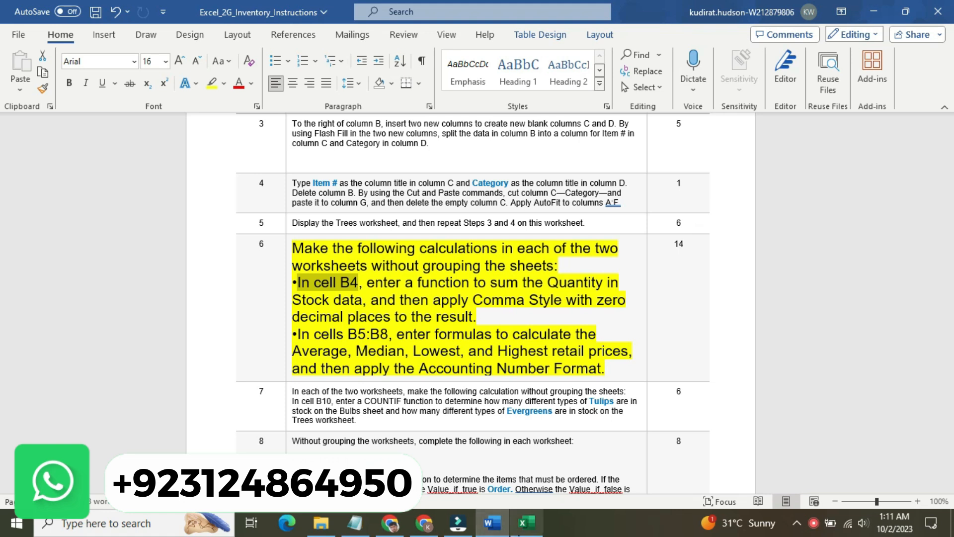
Step: Switch to the Excel workbook and add a sum of the Quantity in Stock values A15:A42 below them in A43 on the Trees sheet
click(525, 523)
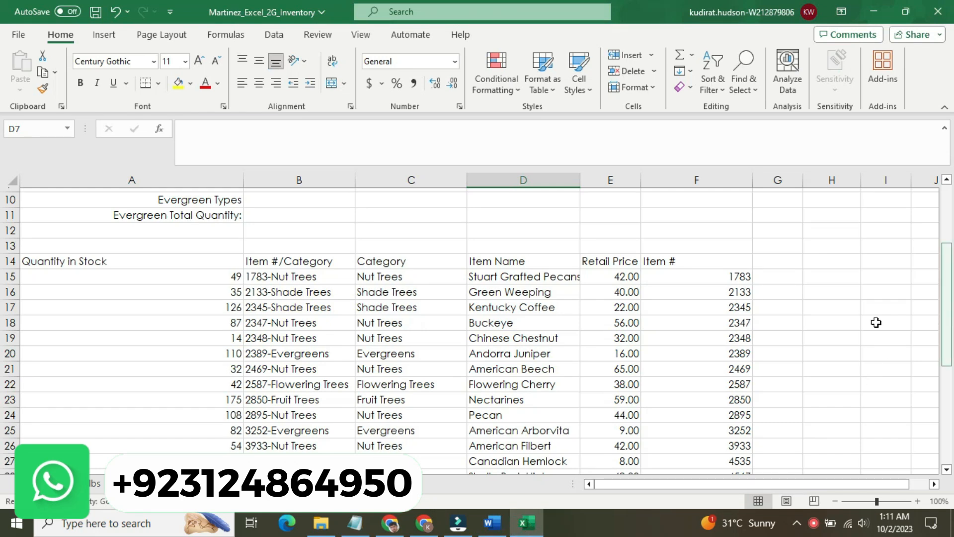
click(223, 279)
drag(222, 279, 224, 441)
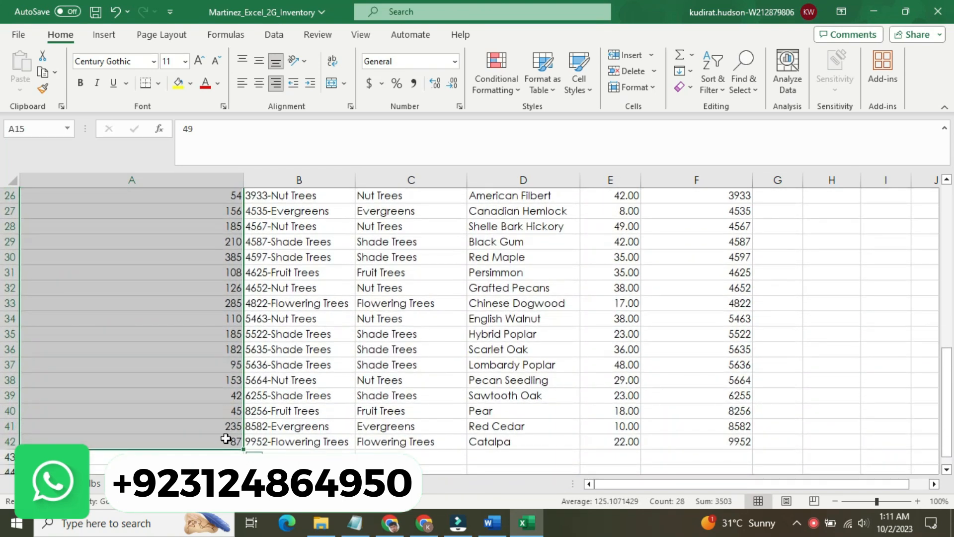
click(254, 450)
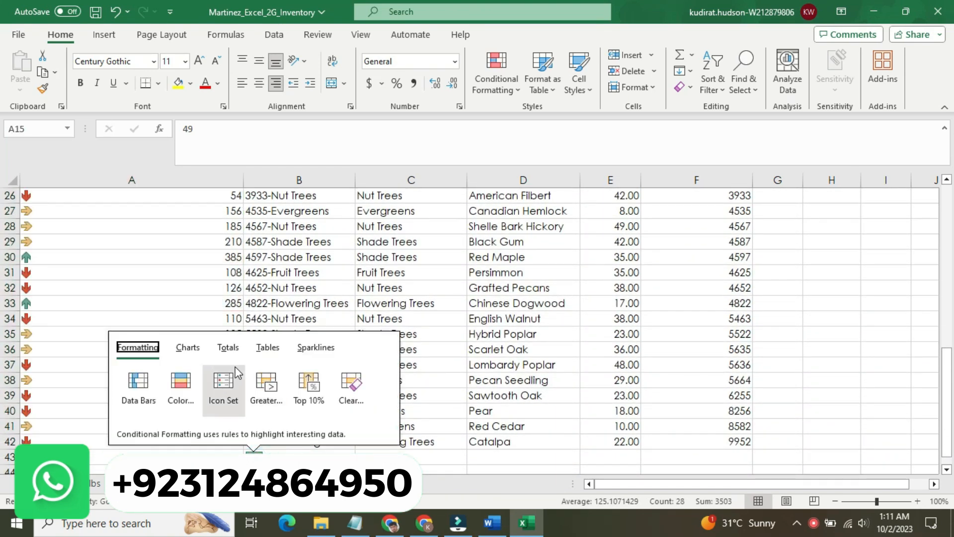
click(227, 347)
click(162, 392)
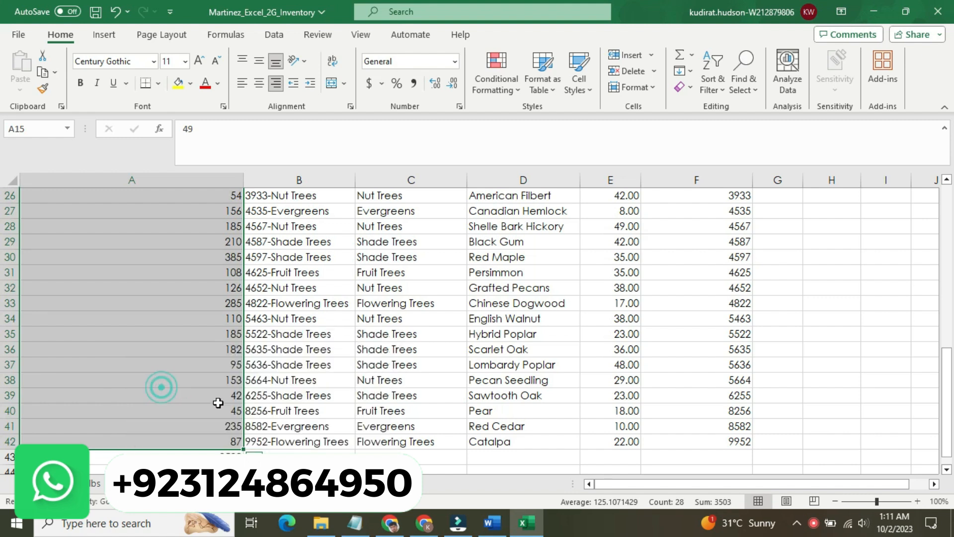
Step: Format the stock total in A43 as Accounting with no symbol and 0 decimal places, per the step 6 instruction
click(220, 458)
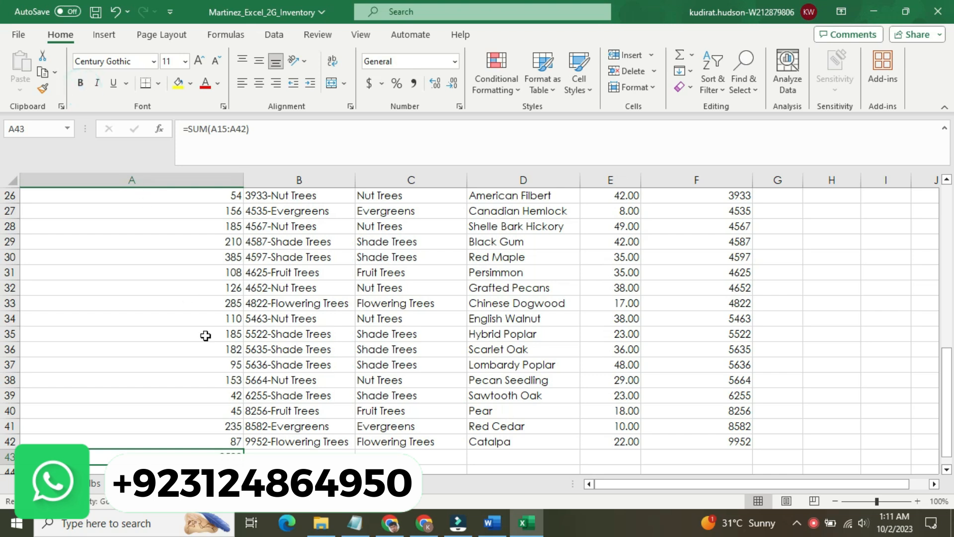
click(491, 522)
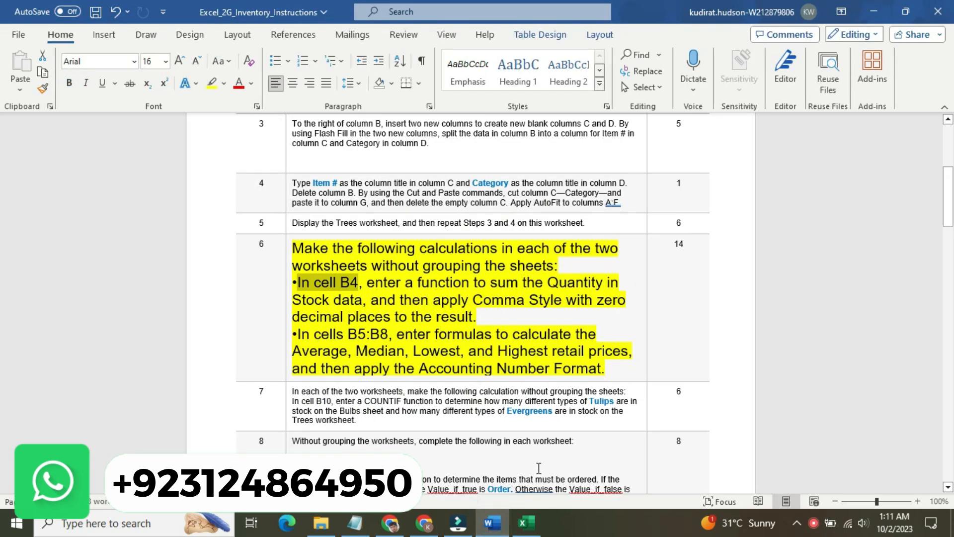
click(526, 522)
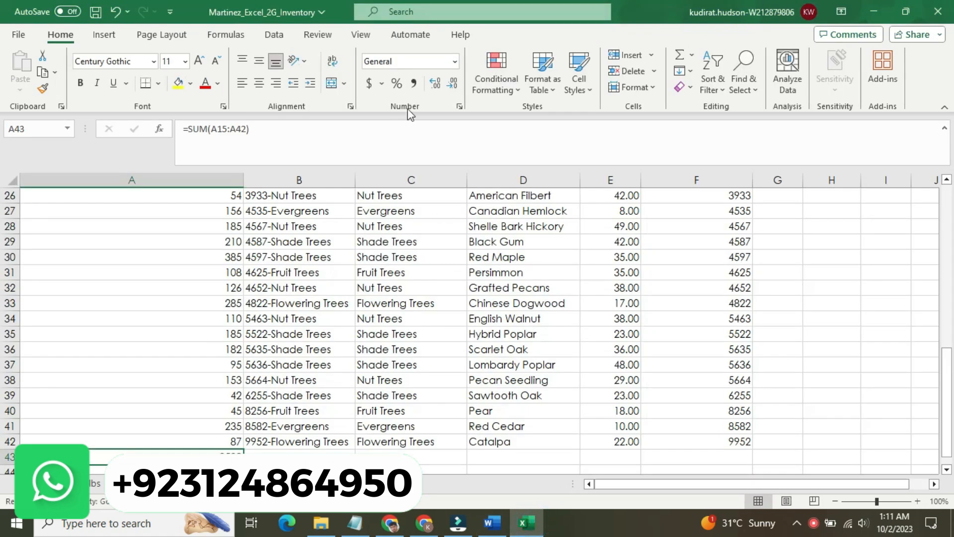
click(459, 106)
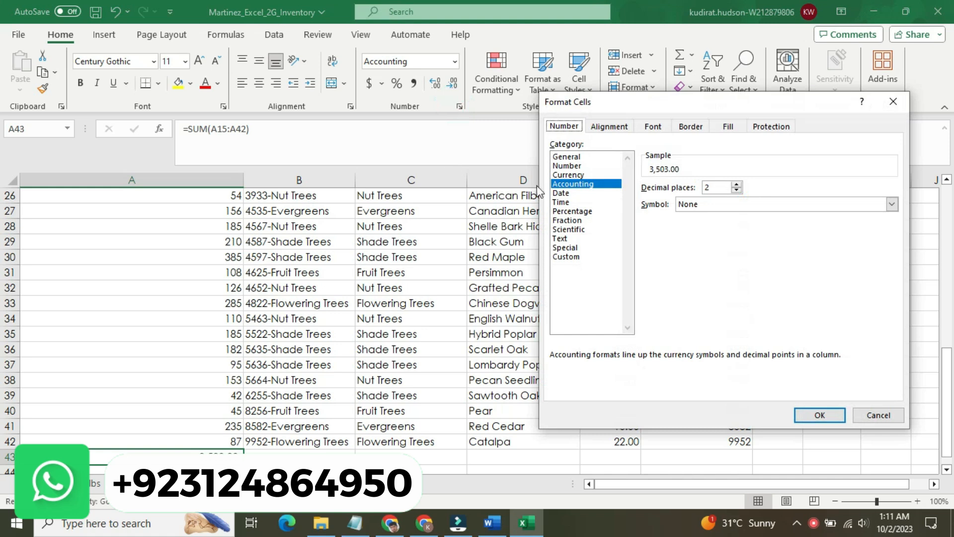
double_click(736, 190)
click(810, 411)
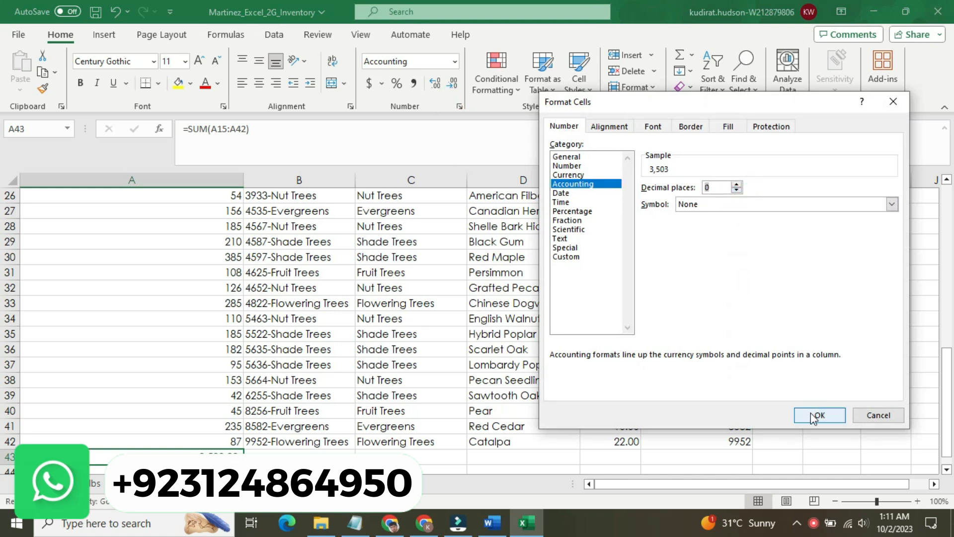
click(556, 456)
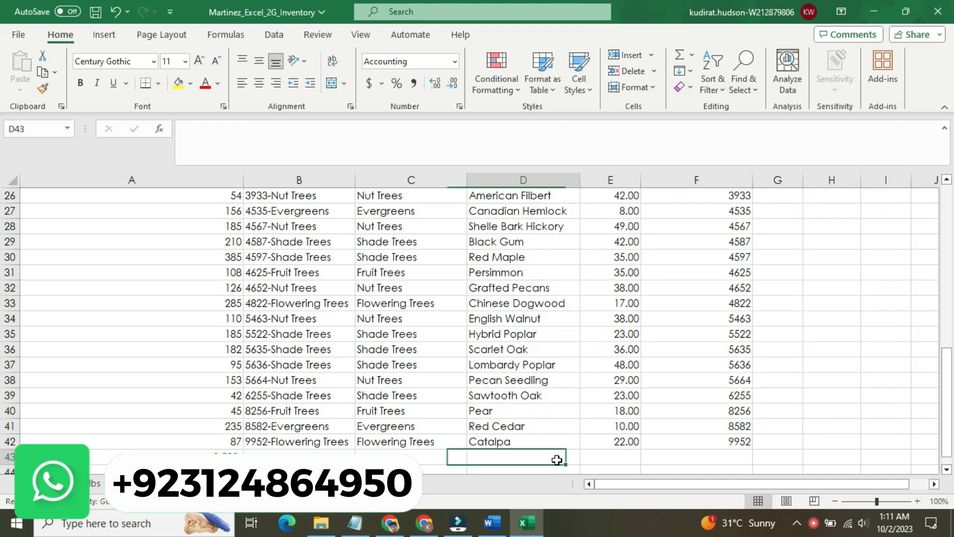
Step: Copy the range reference B5:B8 from step 6 in Word and use it to select those cells on the Trees sheet in Excel
click(492, 521)
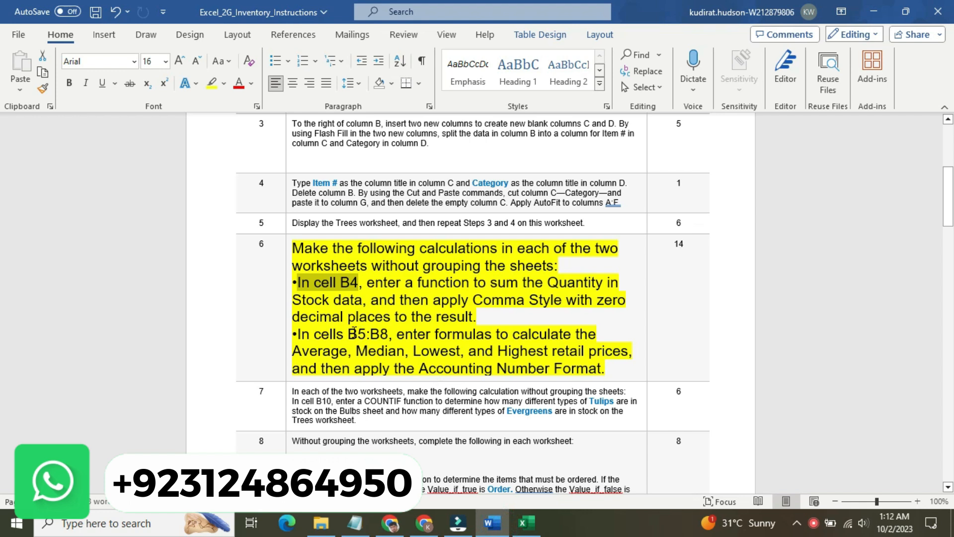
drag(354, 332, 387, 337)
key(ctrl+c)
click(526, 522)
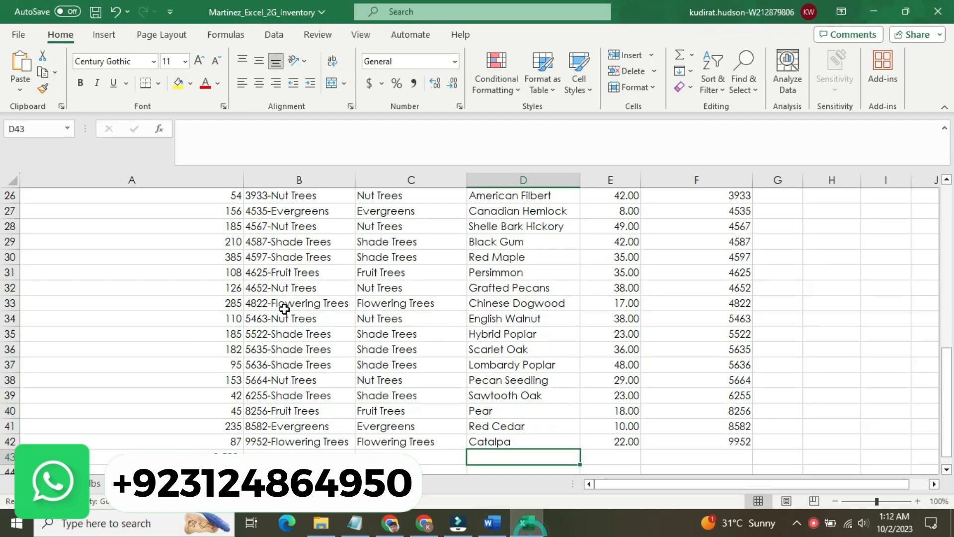
click(52, 133)
key(ctrl+v)
key(Return)
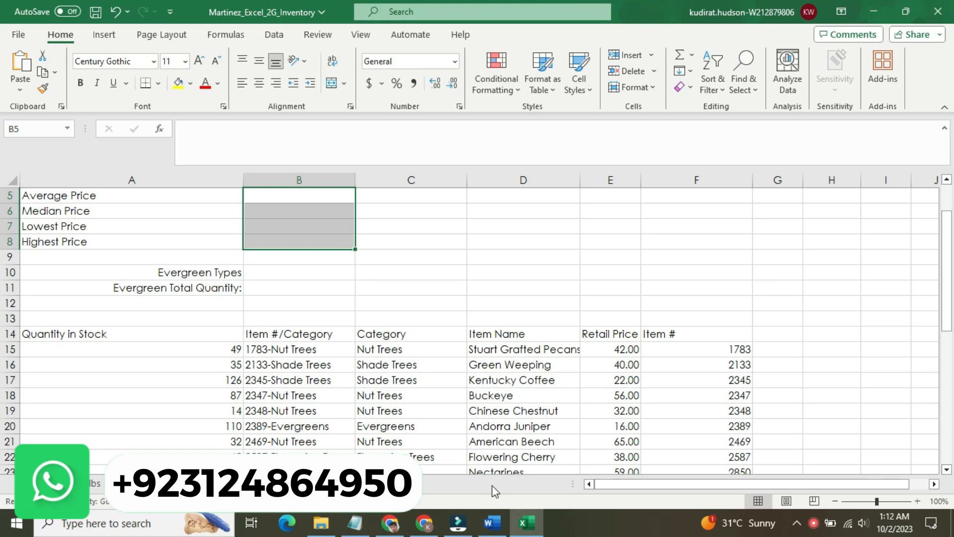
Step: Compare the step 6 instructions in Word with the stock and price summary cells B4:B8 on the Trees sheet in Excel
click(499, 526)
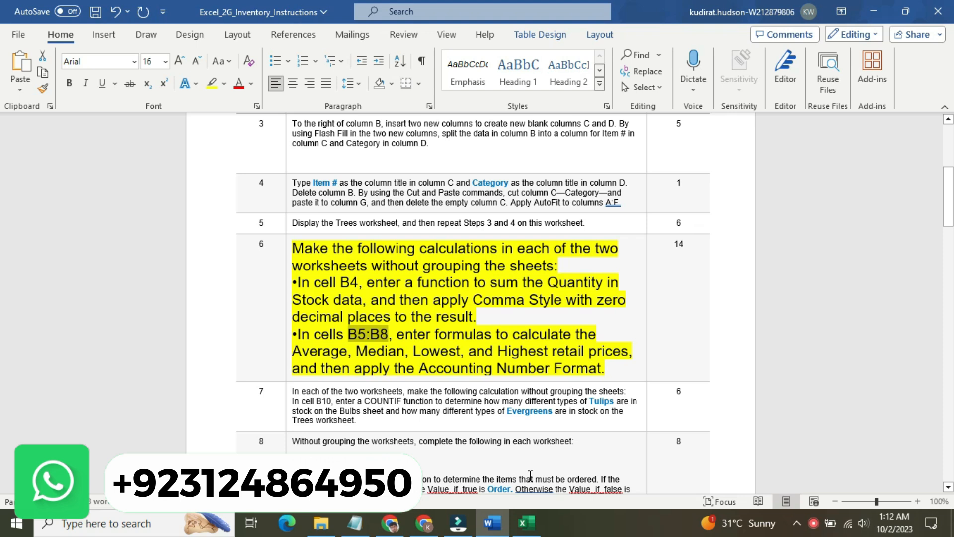
click(529, 531)
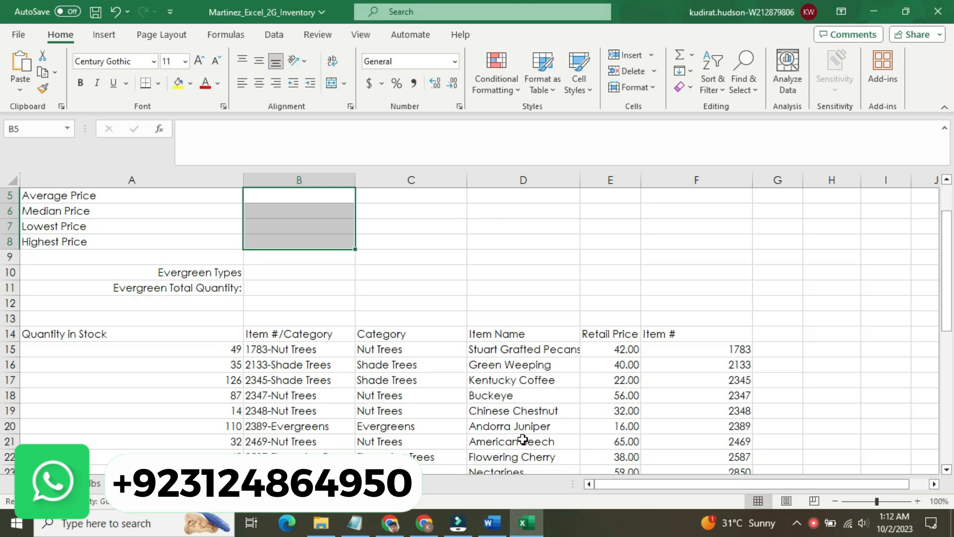
click(391, 351)
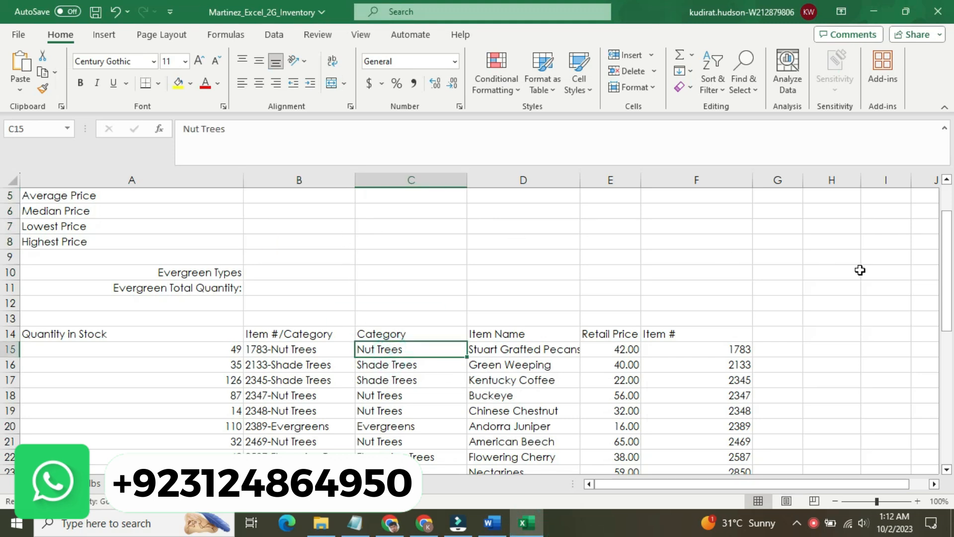
drag(949, 283, 947, 256)
click(300, 240)
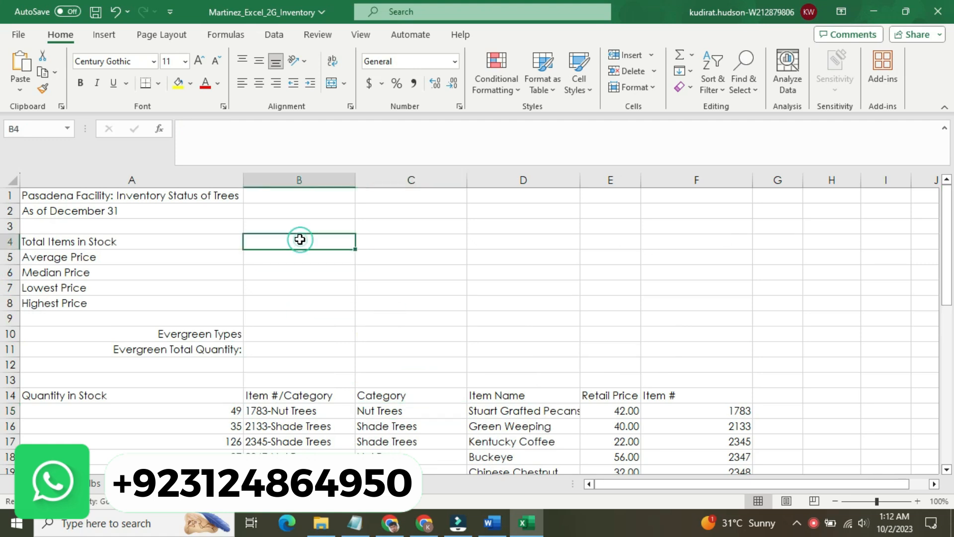
click(299, 257)
click(299, 283)
click(297, 275)
drag(298, 291, 300, 304)
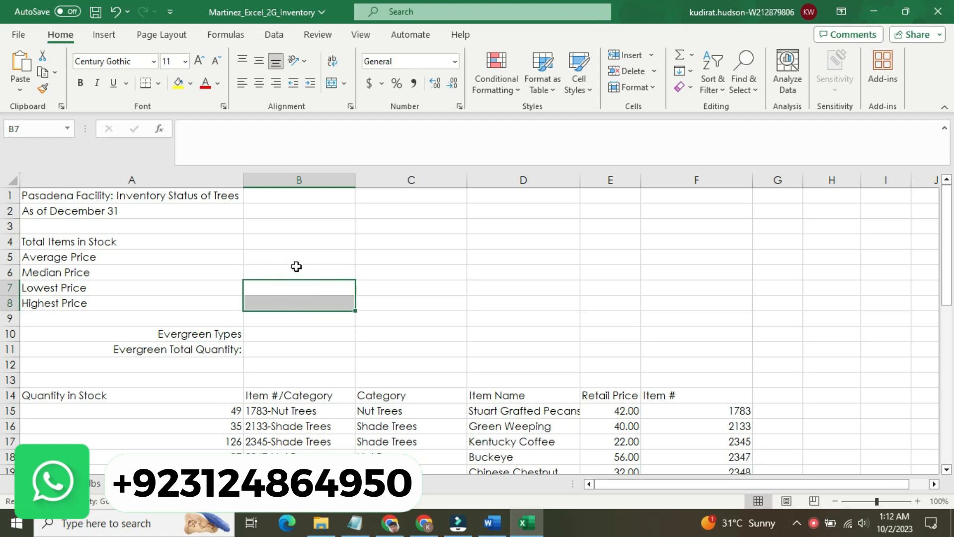
drag(293, 250, 302, 298)
click(373, 289)
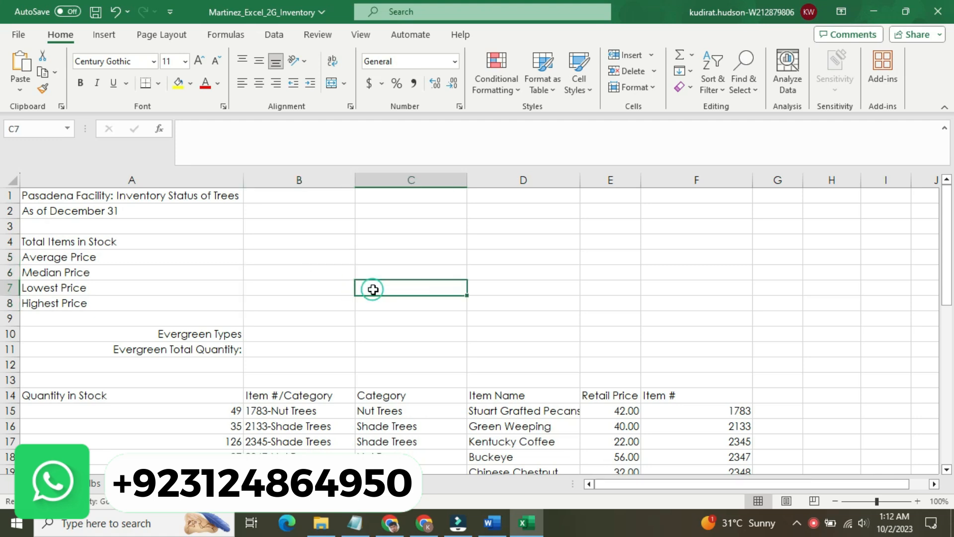
click(330, 252)
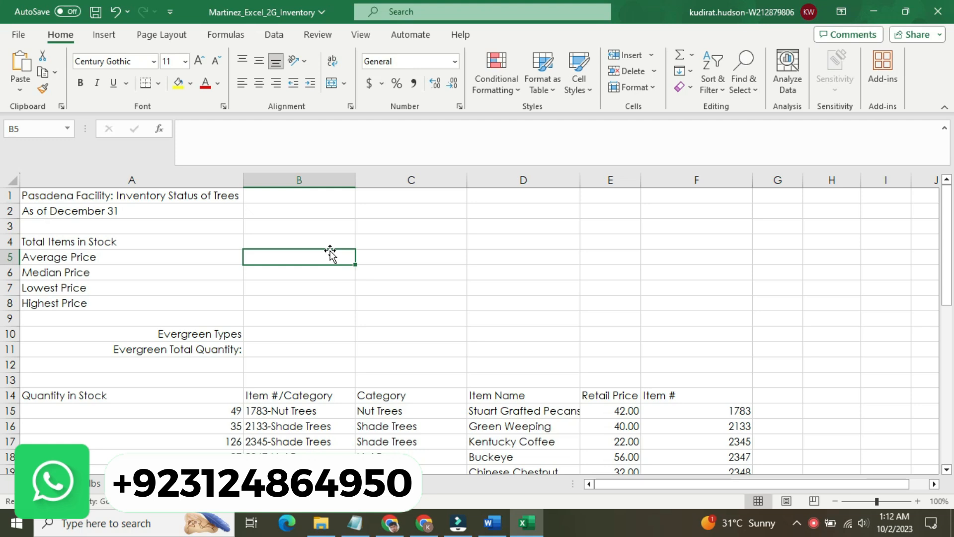
Step: Examine the summary block on the Bulbs sheet, return to Trees, and recheck its price cells against the B5:B8 instruction in Word
click(97, 484)
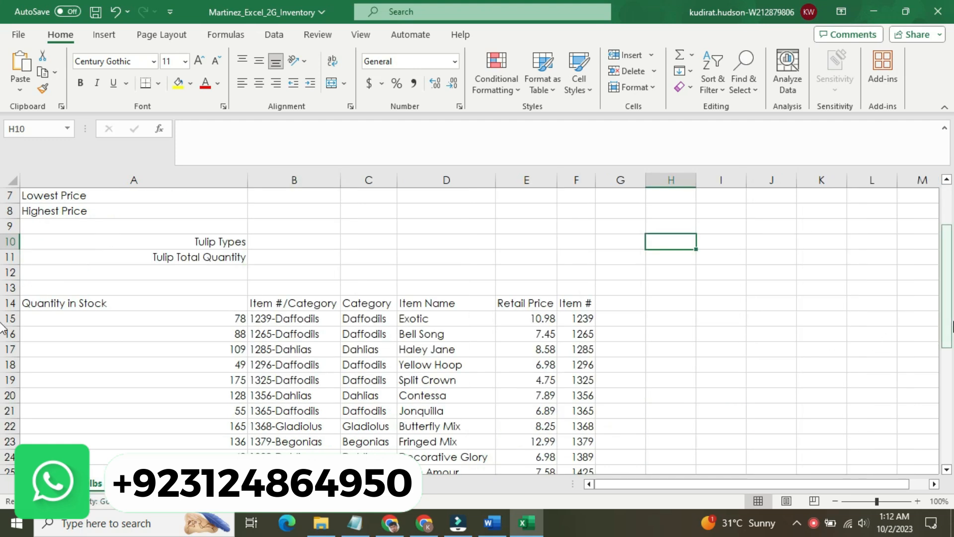
drag(946, 325, 947, 286)
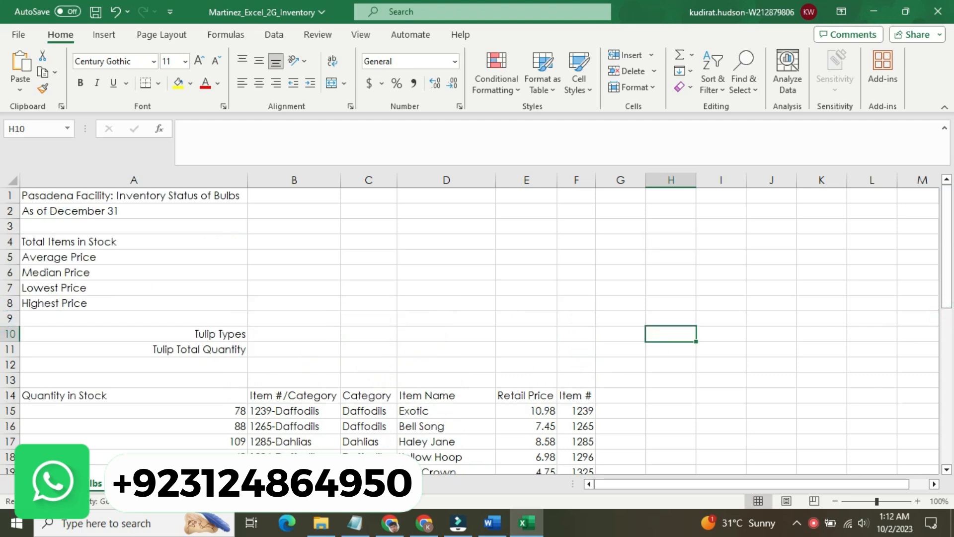
key(ctrl+Page_Down)
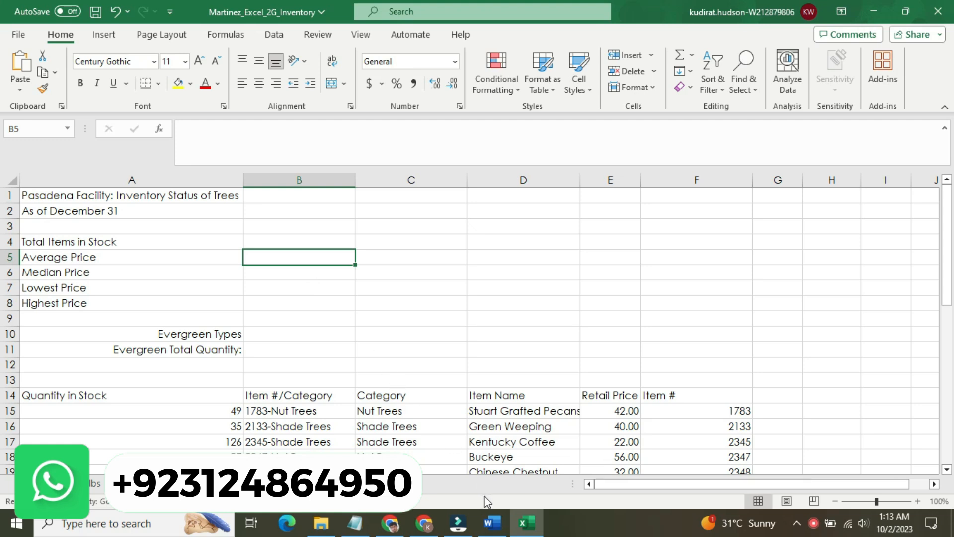
click(492, 522)
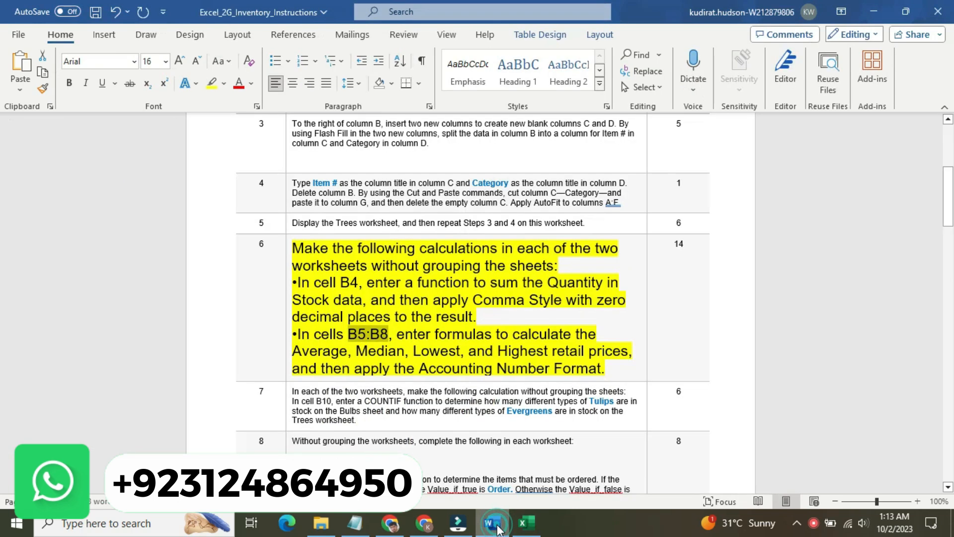
mouse_move(519, 525)
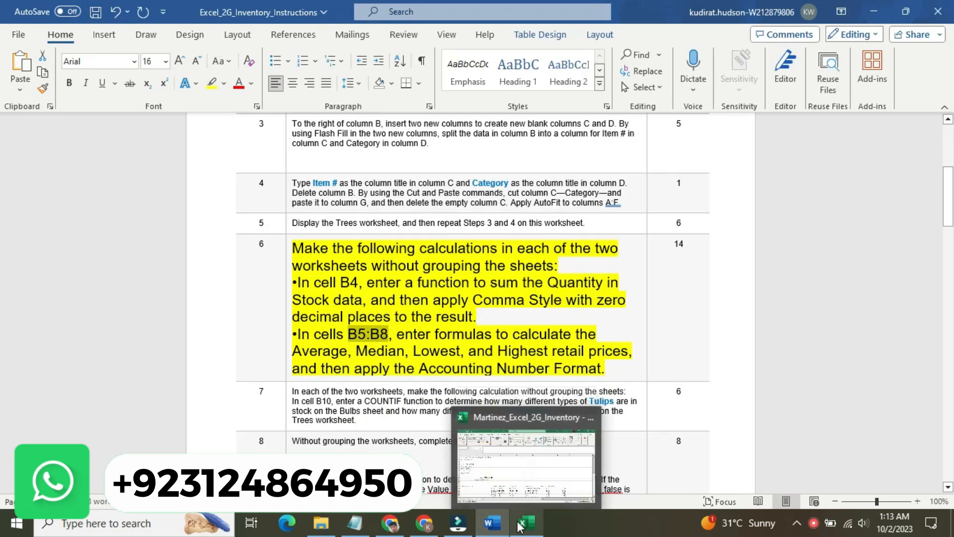
click(520, 525)
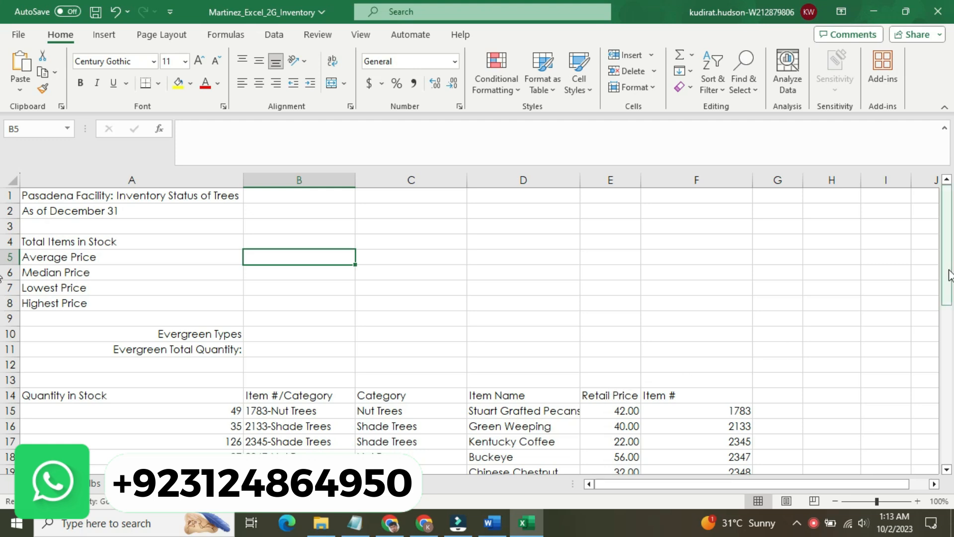
drag(948, 276, 938, 260)
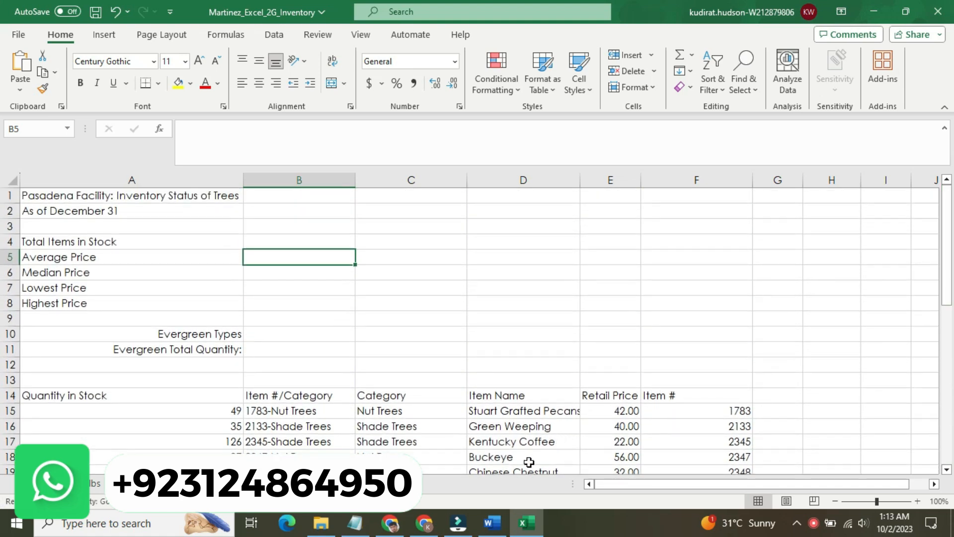
click(497, 523)
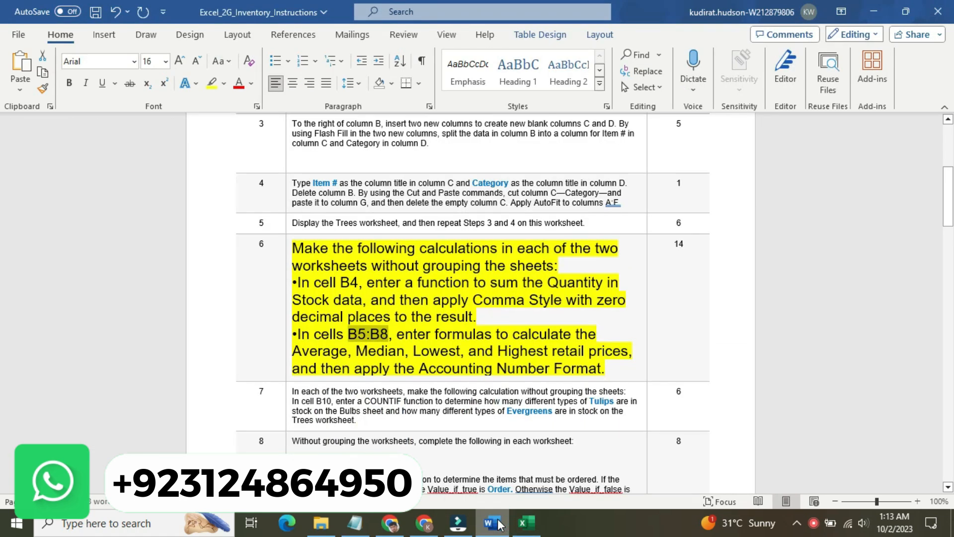
click(523, 524)
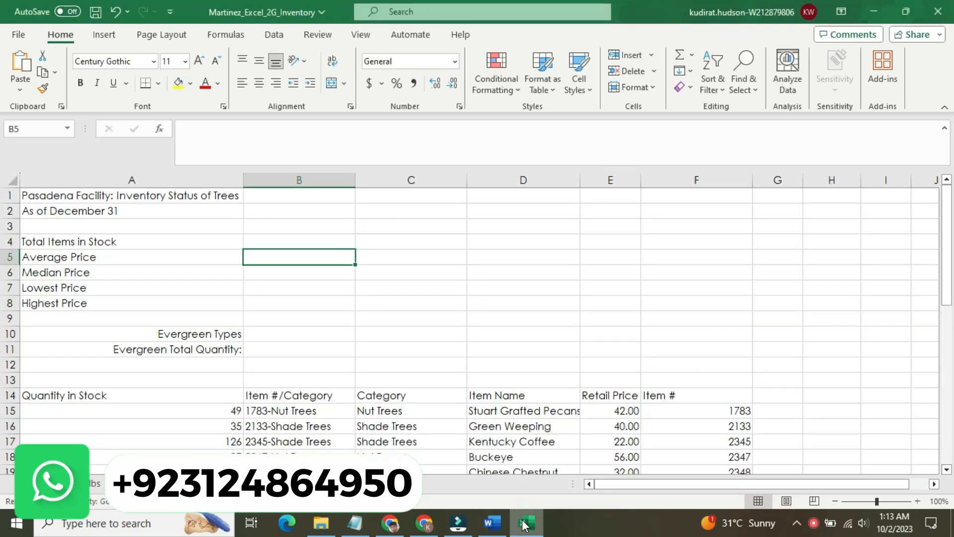